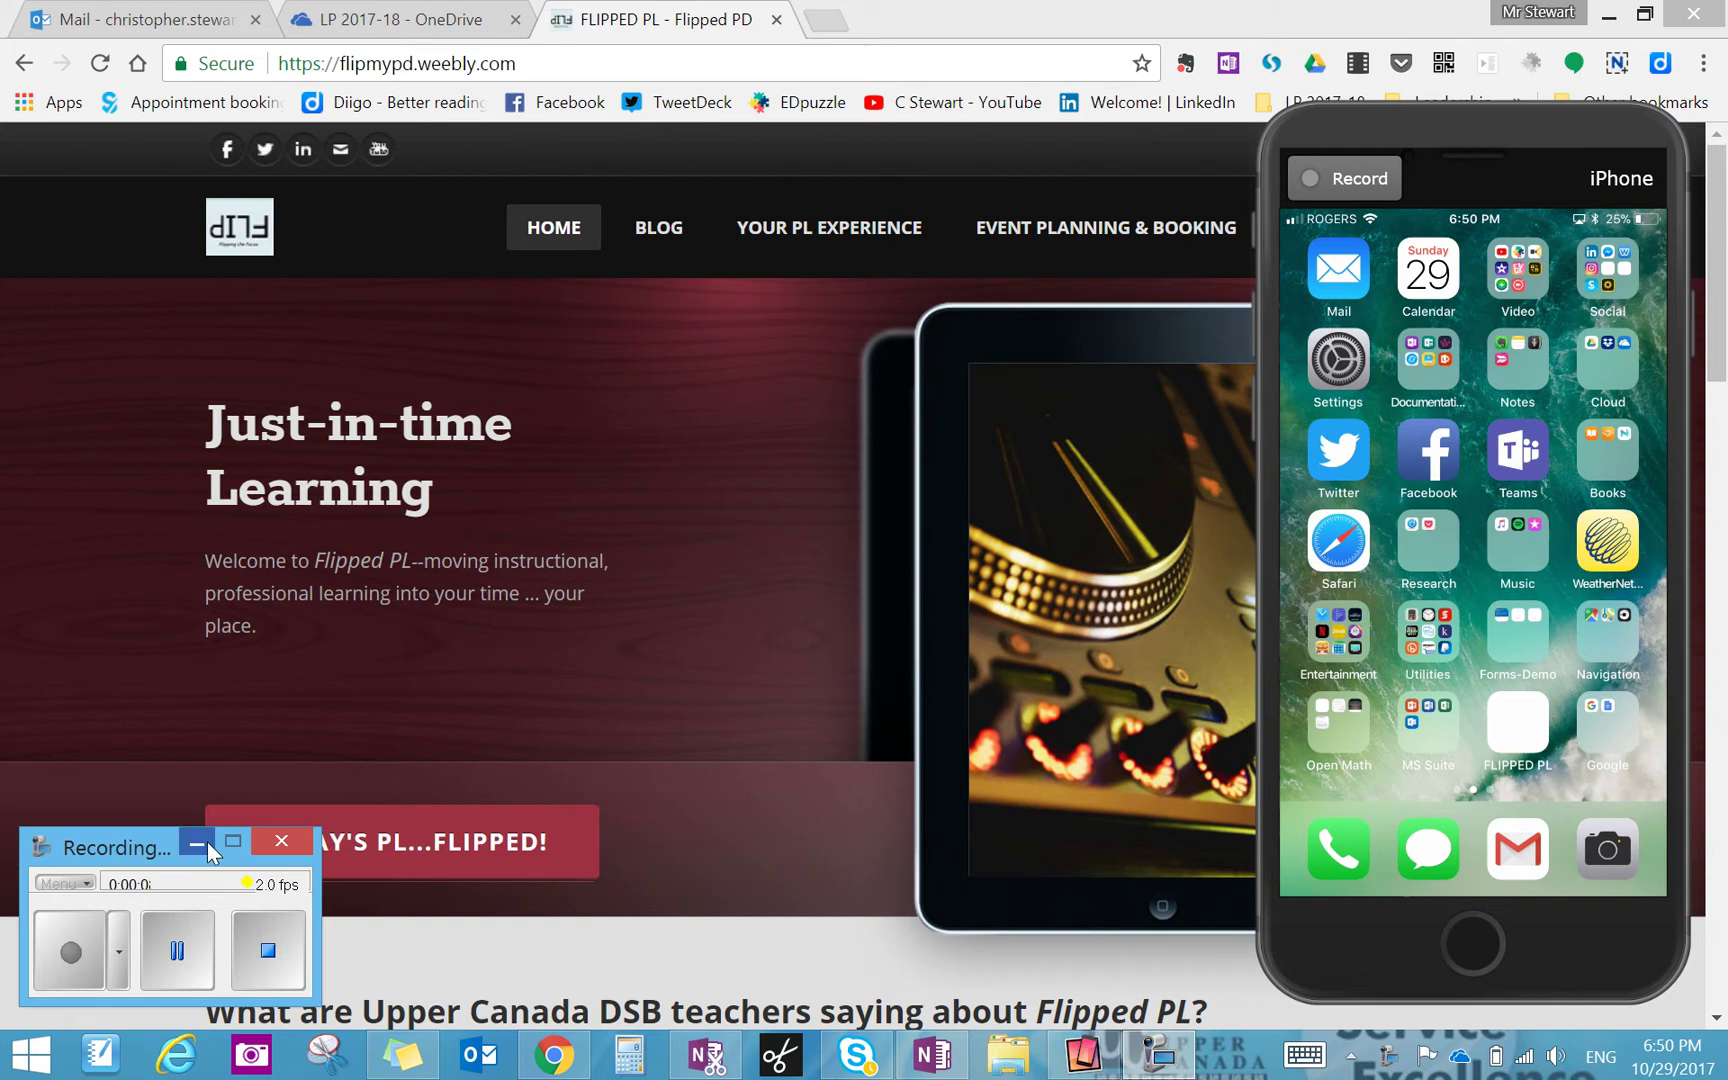
Open the UCDSB RMS 2017-18 page from the site's YOUR PL EXPERIENCE menu
{"action": "left_click", "coordinate": [196, 845]}
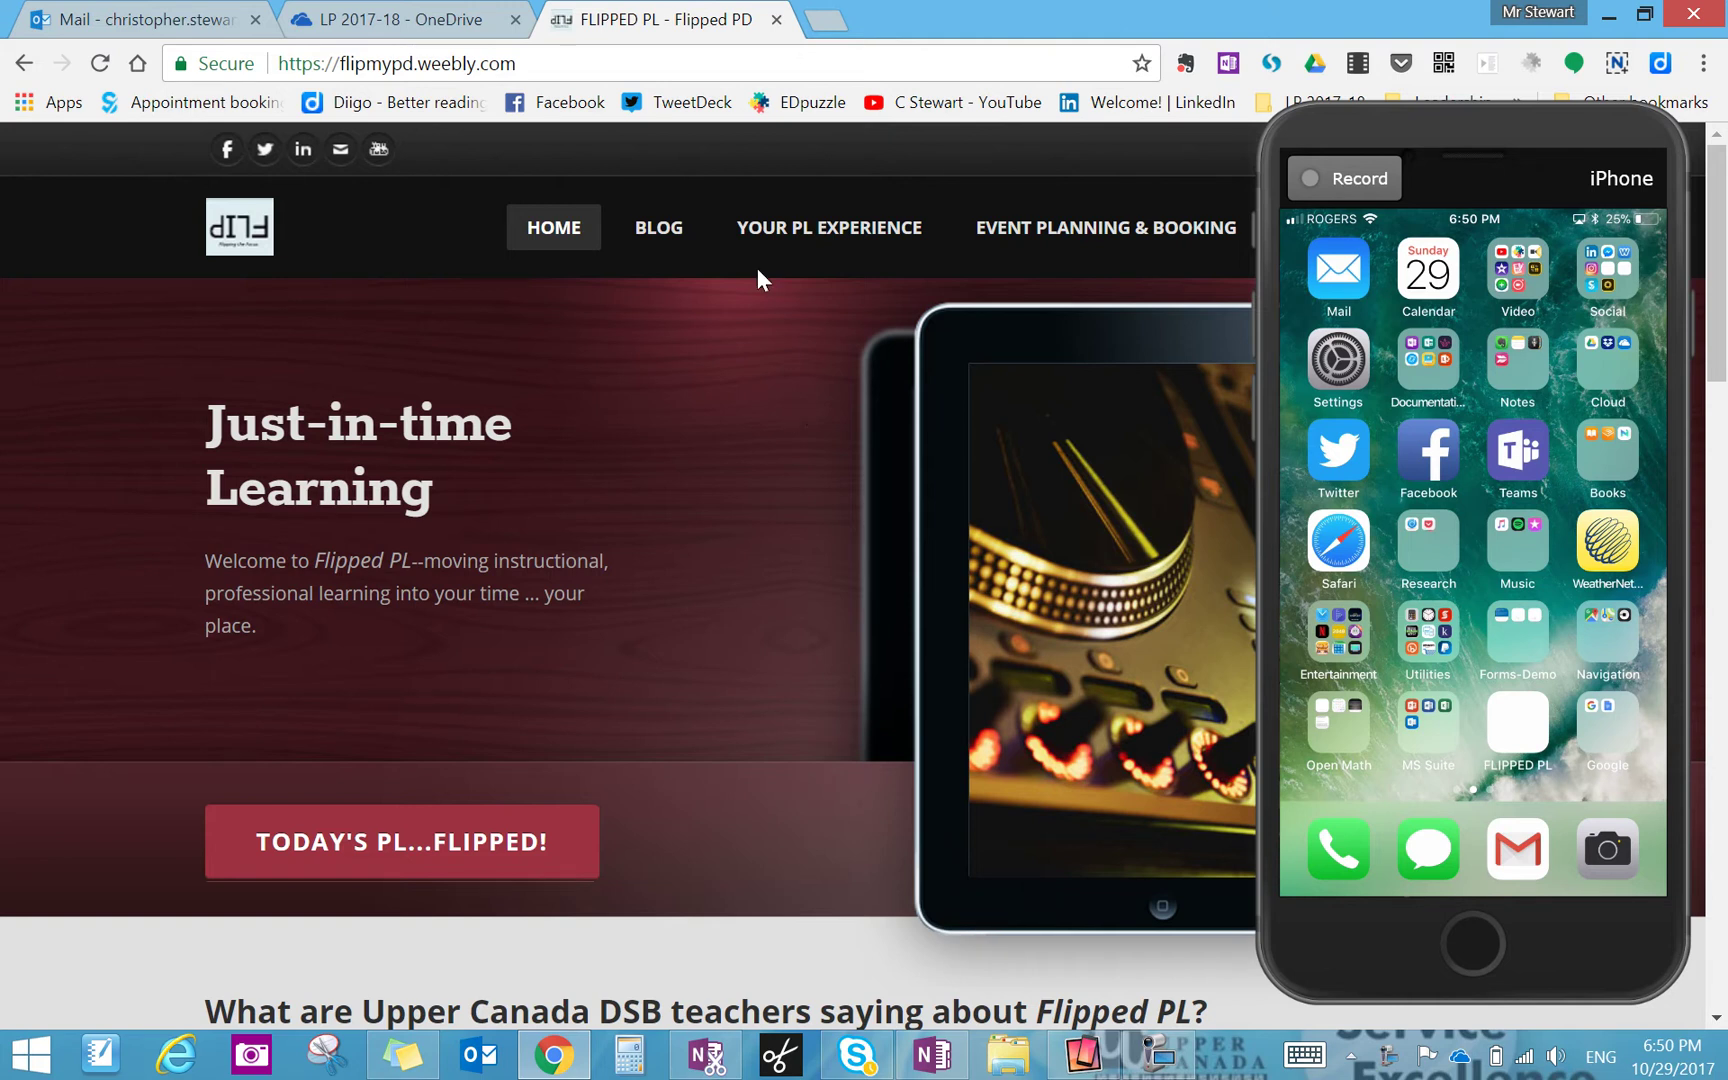
{"action": "mouse_move", "coordinate": [798, 235]}
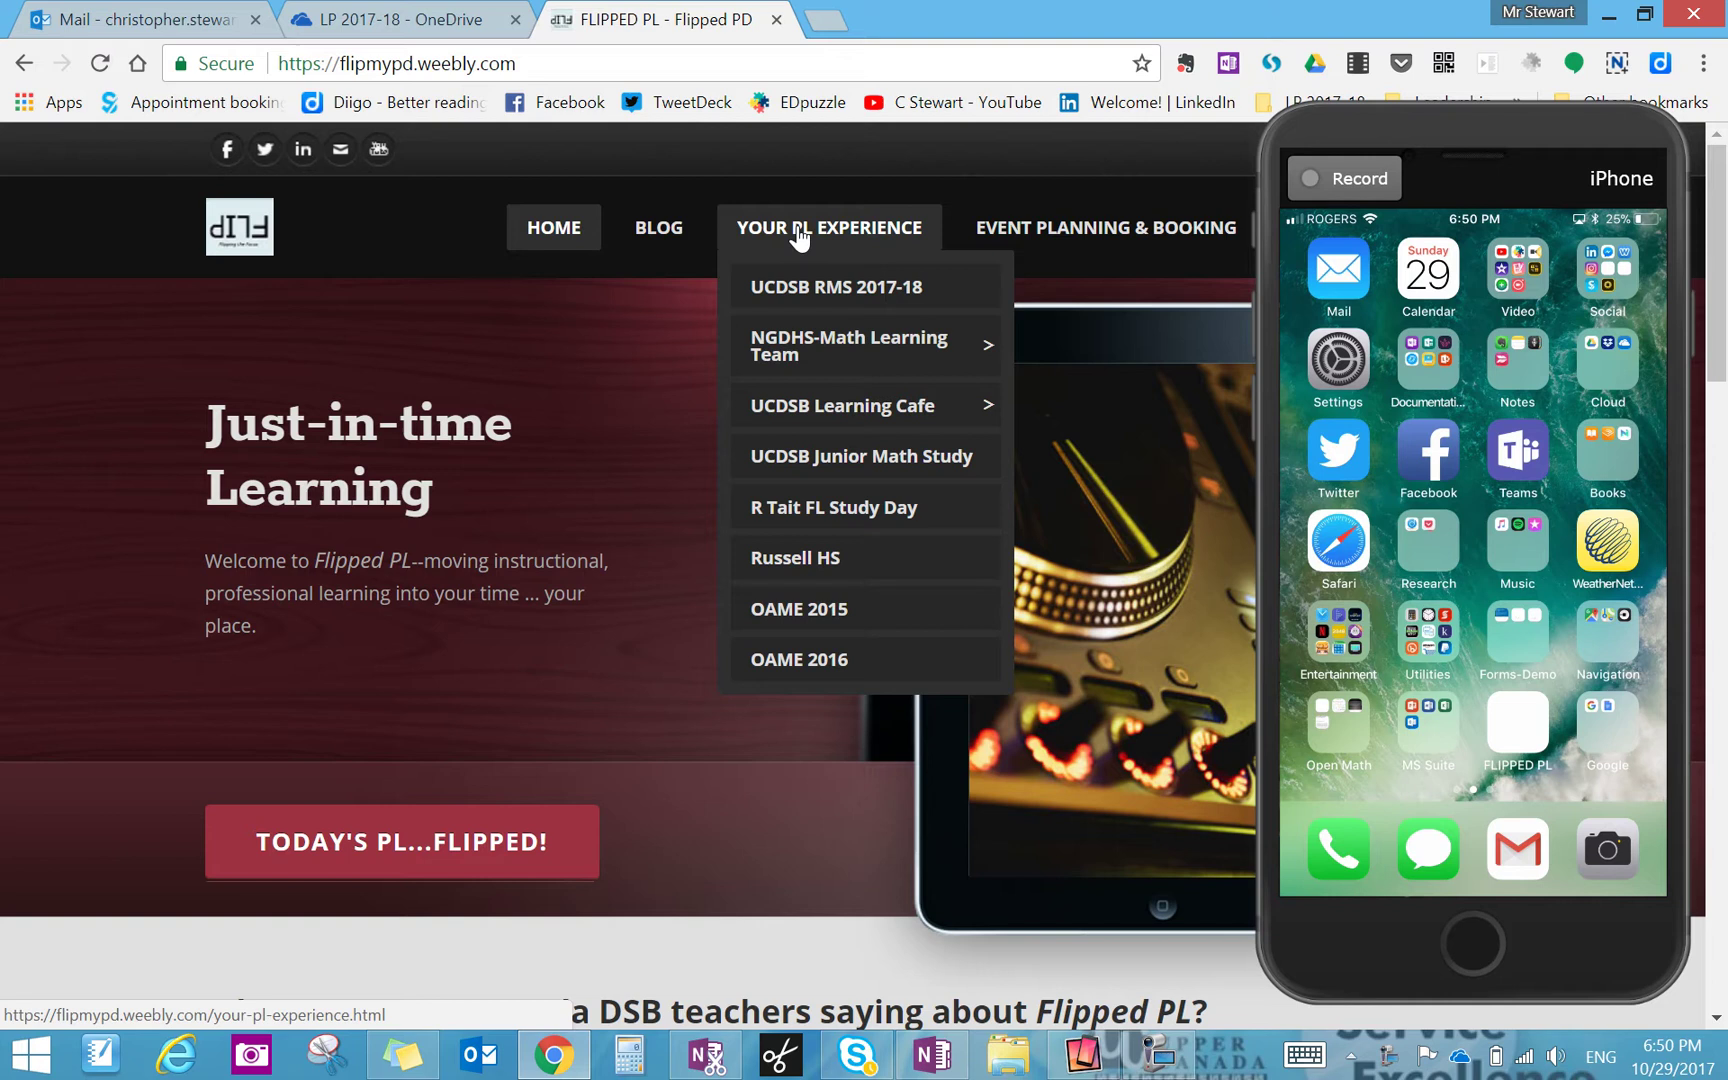
{"action": "left_click", "coordinate": [819, 292]}
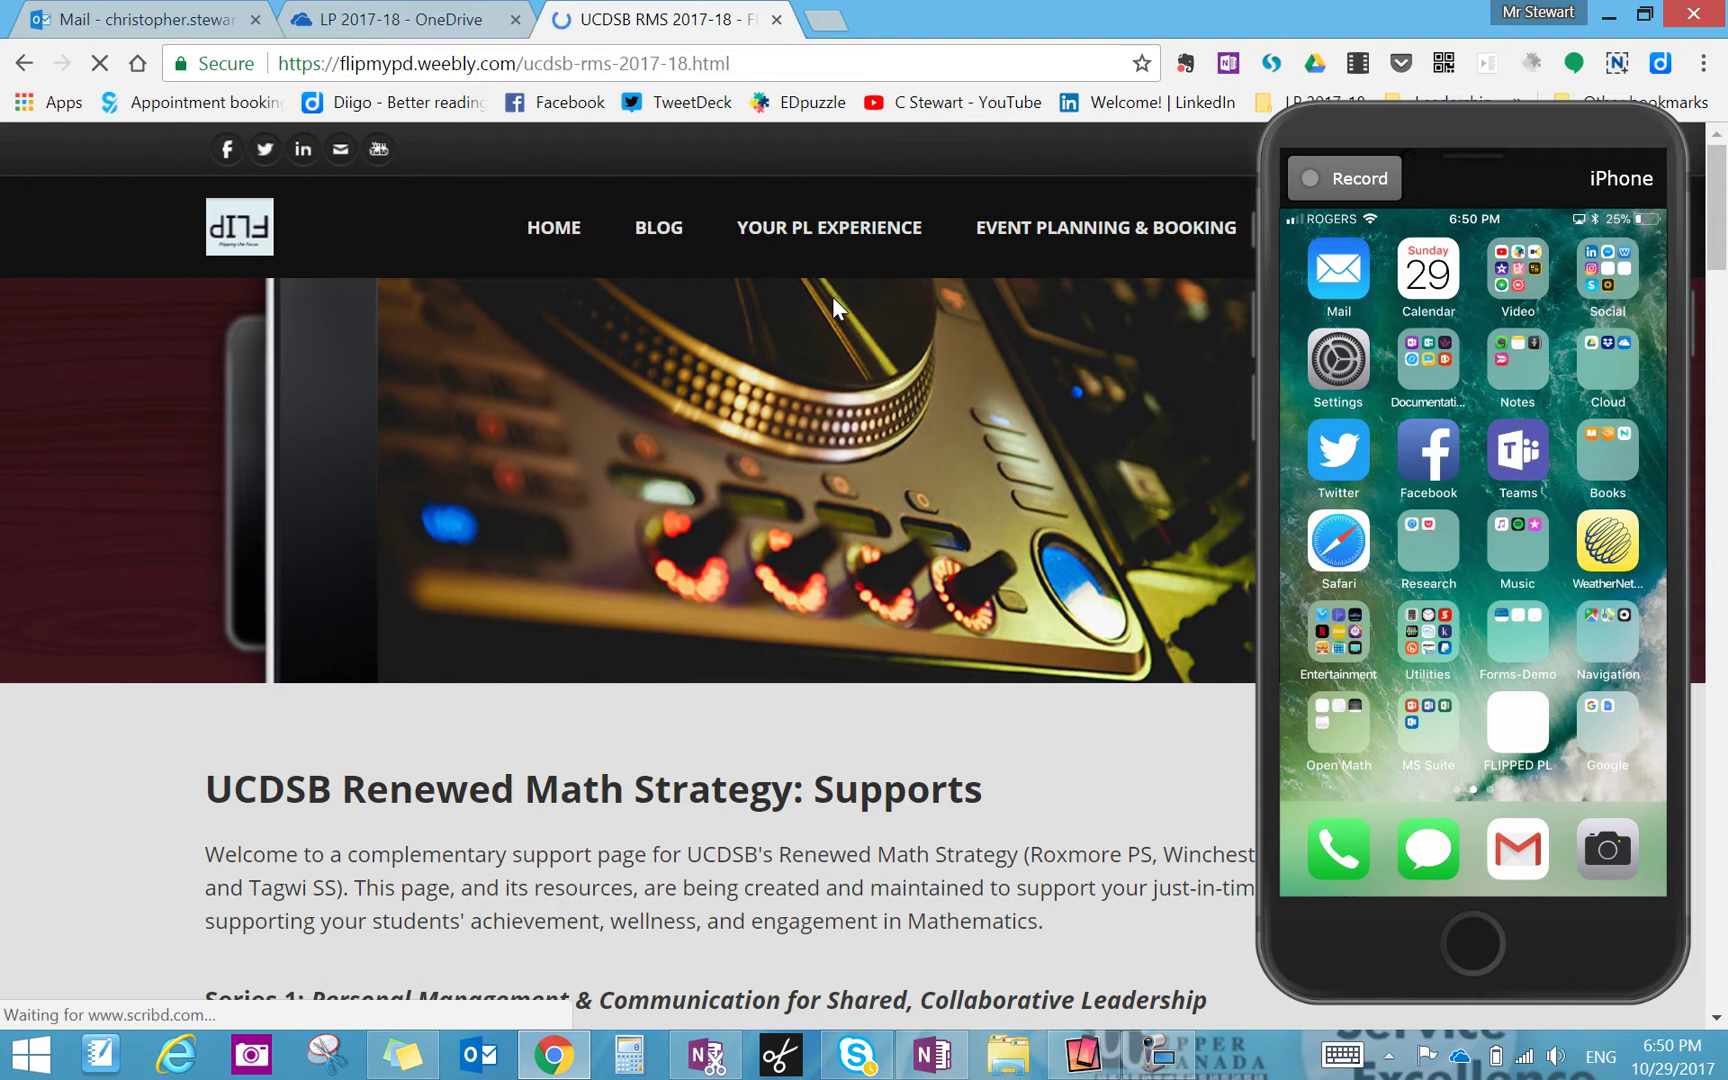
Scroll past Series 2 to the 'Video 2: Using OneNote as a Documentation Tool' section
{"action": "scroll", "coordinate": [780, 383], "scroll_direction": "down", "scroll_amount": 1}
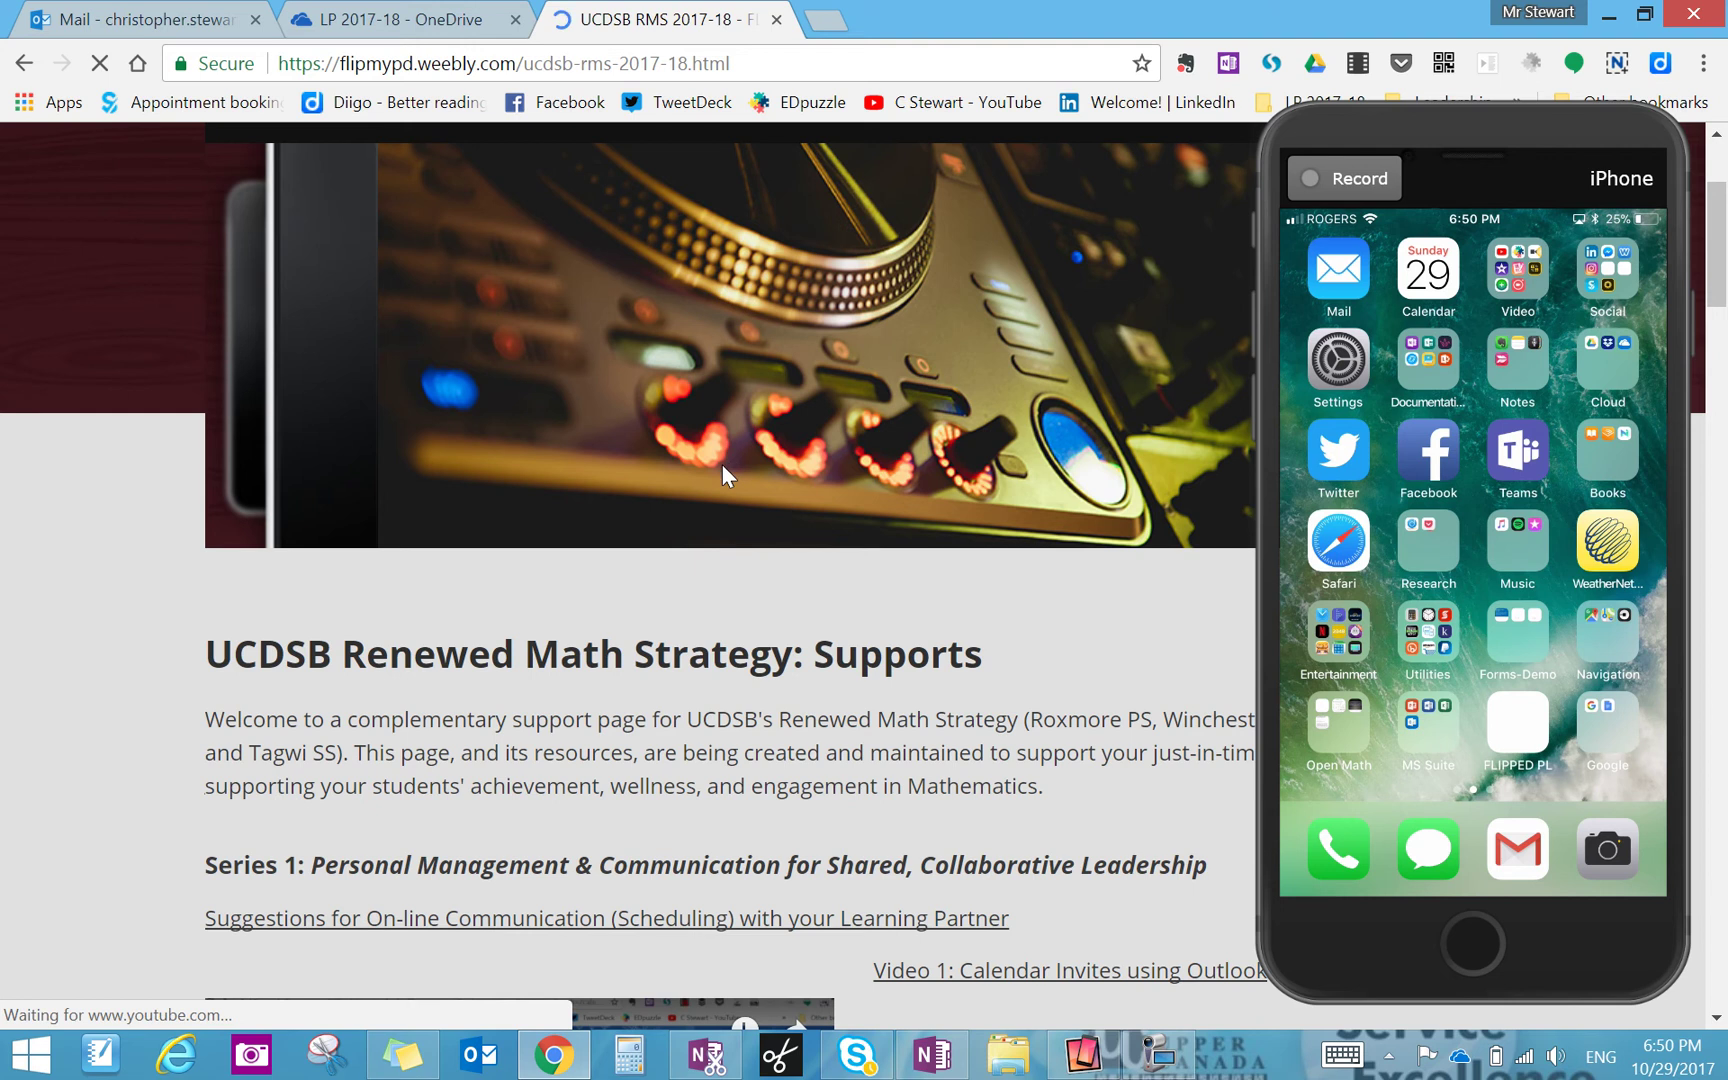
{"action": "scroll", "coordinate": [716, 492], "scroll_direction": "down", "scroll_amount": 6}
{"action": "scroll", "coordinate": [716, 492], "scroll_direction": "down", "scroll_amount": 2}
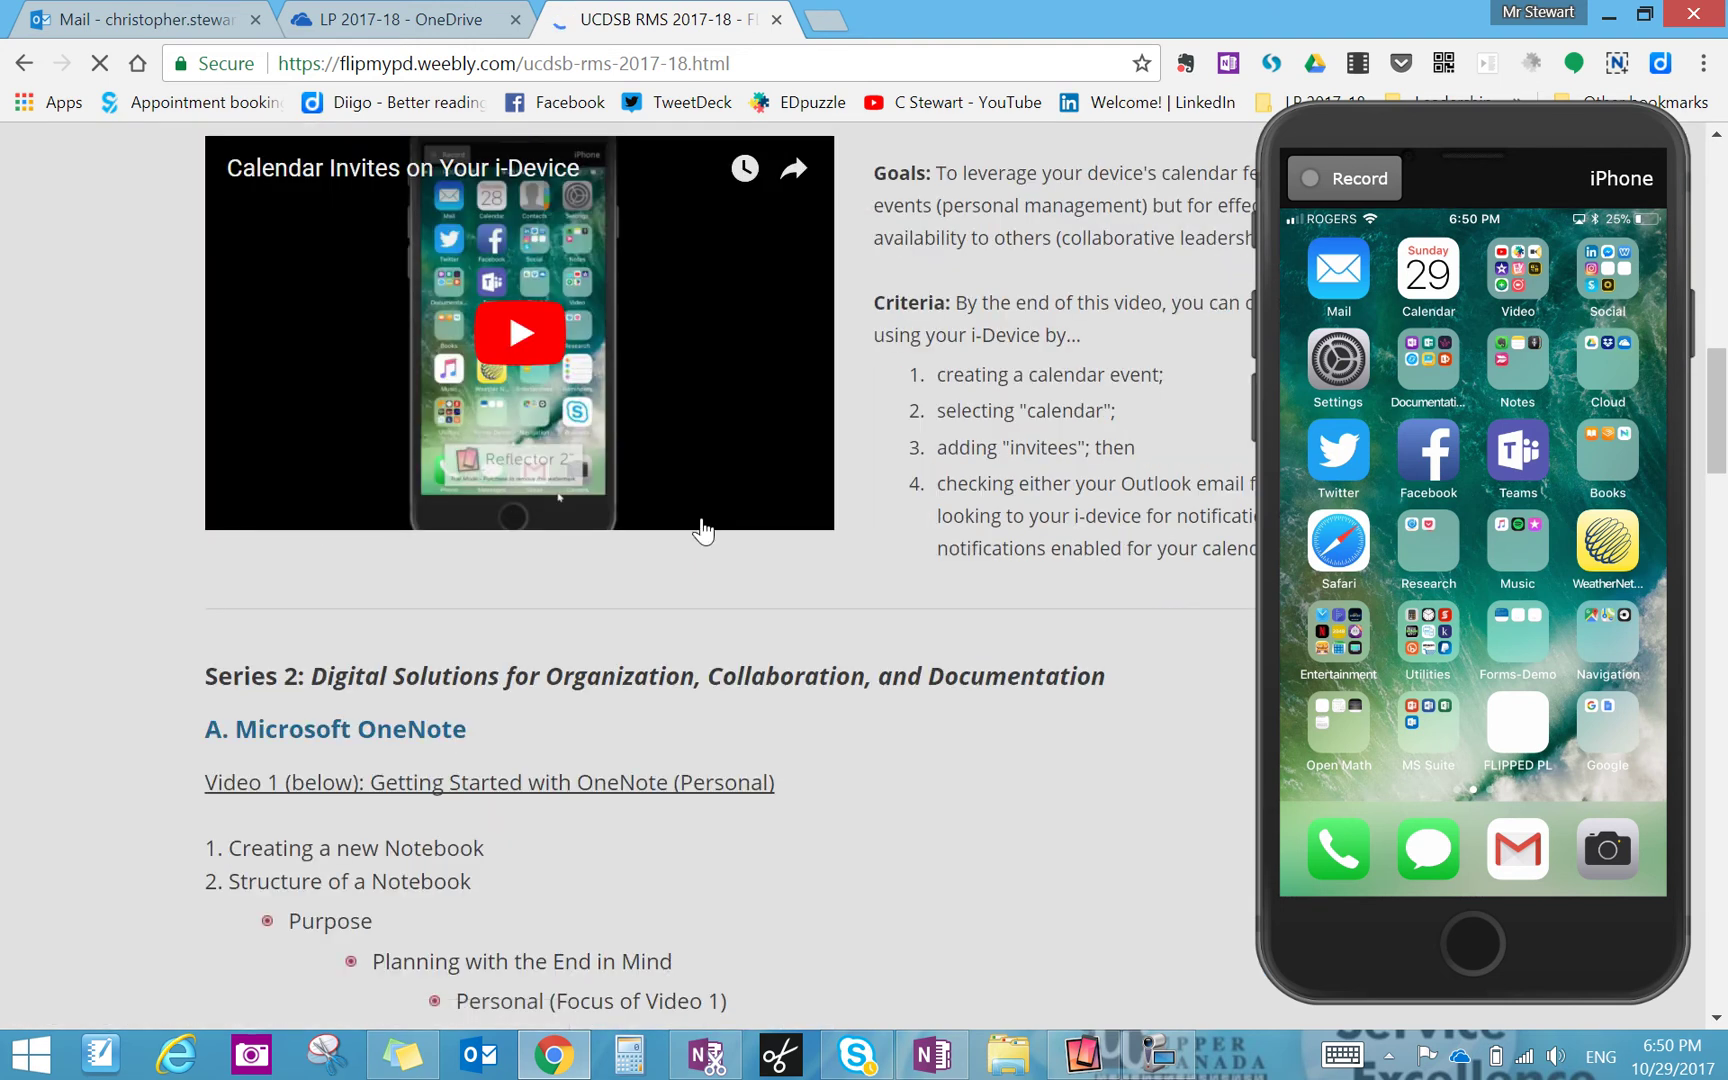
{"action": "scroll", "coordinate": [703, 530], "scroll_direction": "down", "scroll_amount": 2}
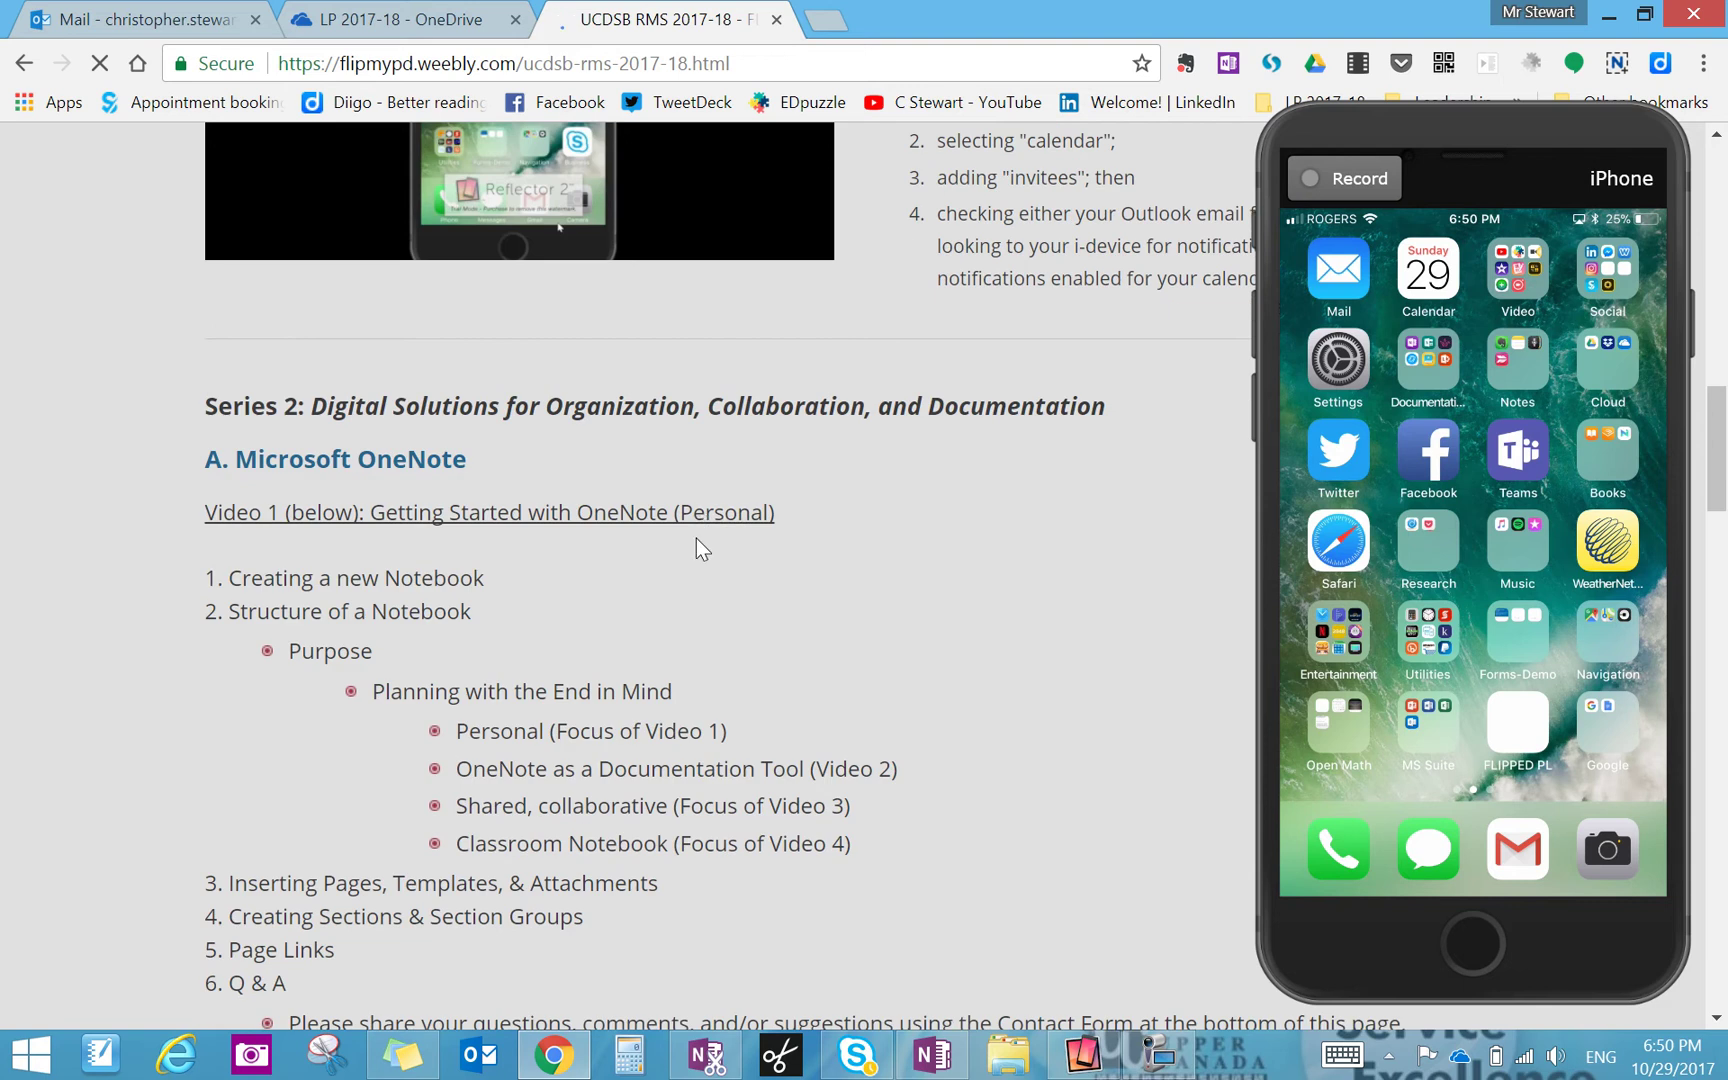
{"action": "scroll", "coordinate": [697, 539], "scroll_direction": "down", "scroll_amount": 1}
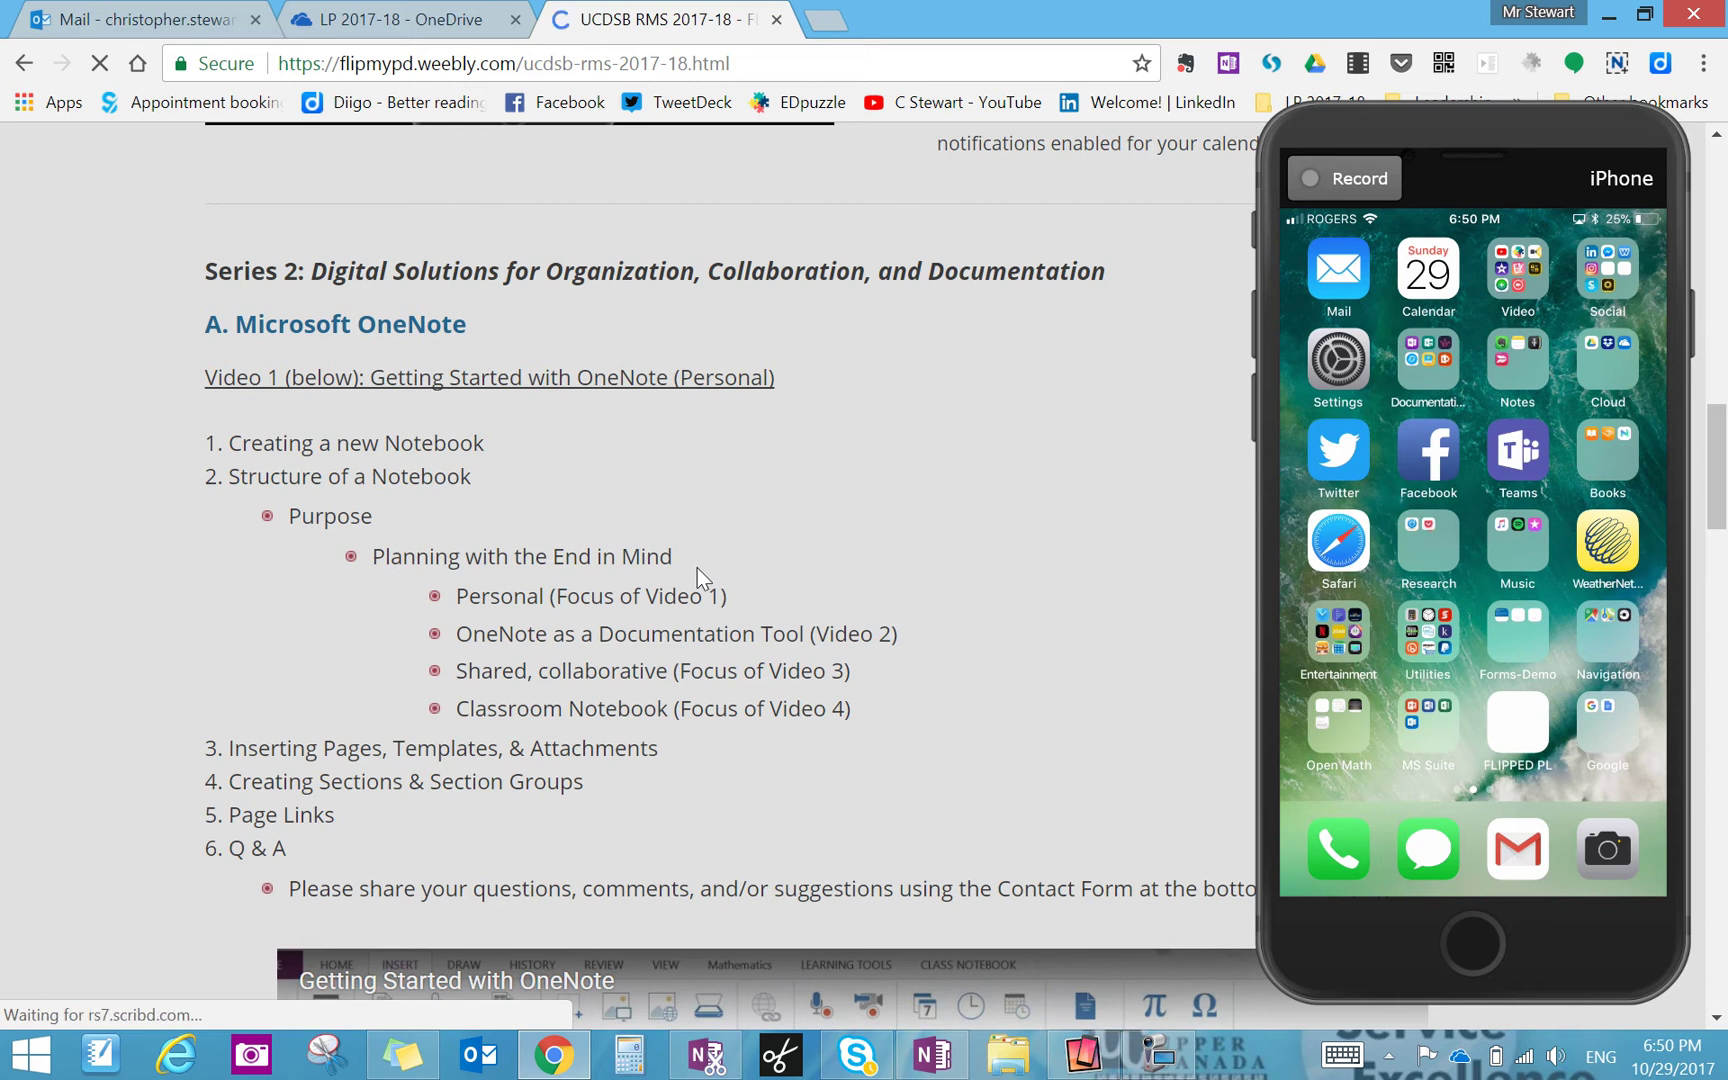
{"action": "scroll", "coordinate": [697, 568], "scroll_direction": "down", "scroll_amount": 1}
{"action": "scroll", "coordinate": [697, 572], "scroll_direction": "down", "scroll_amount": 2}
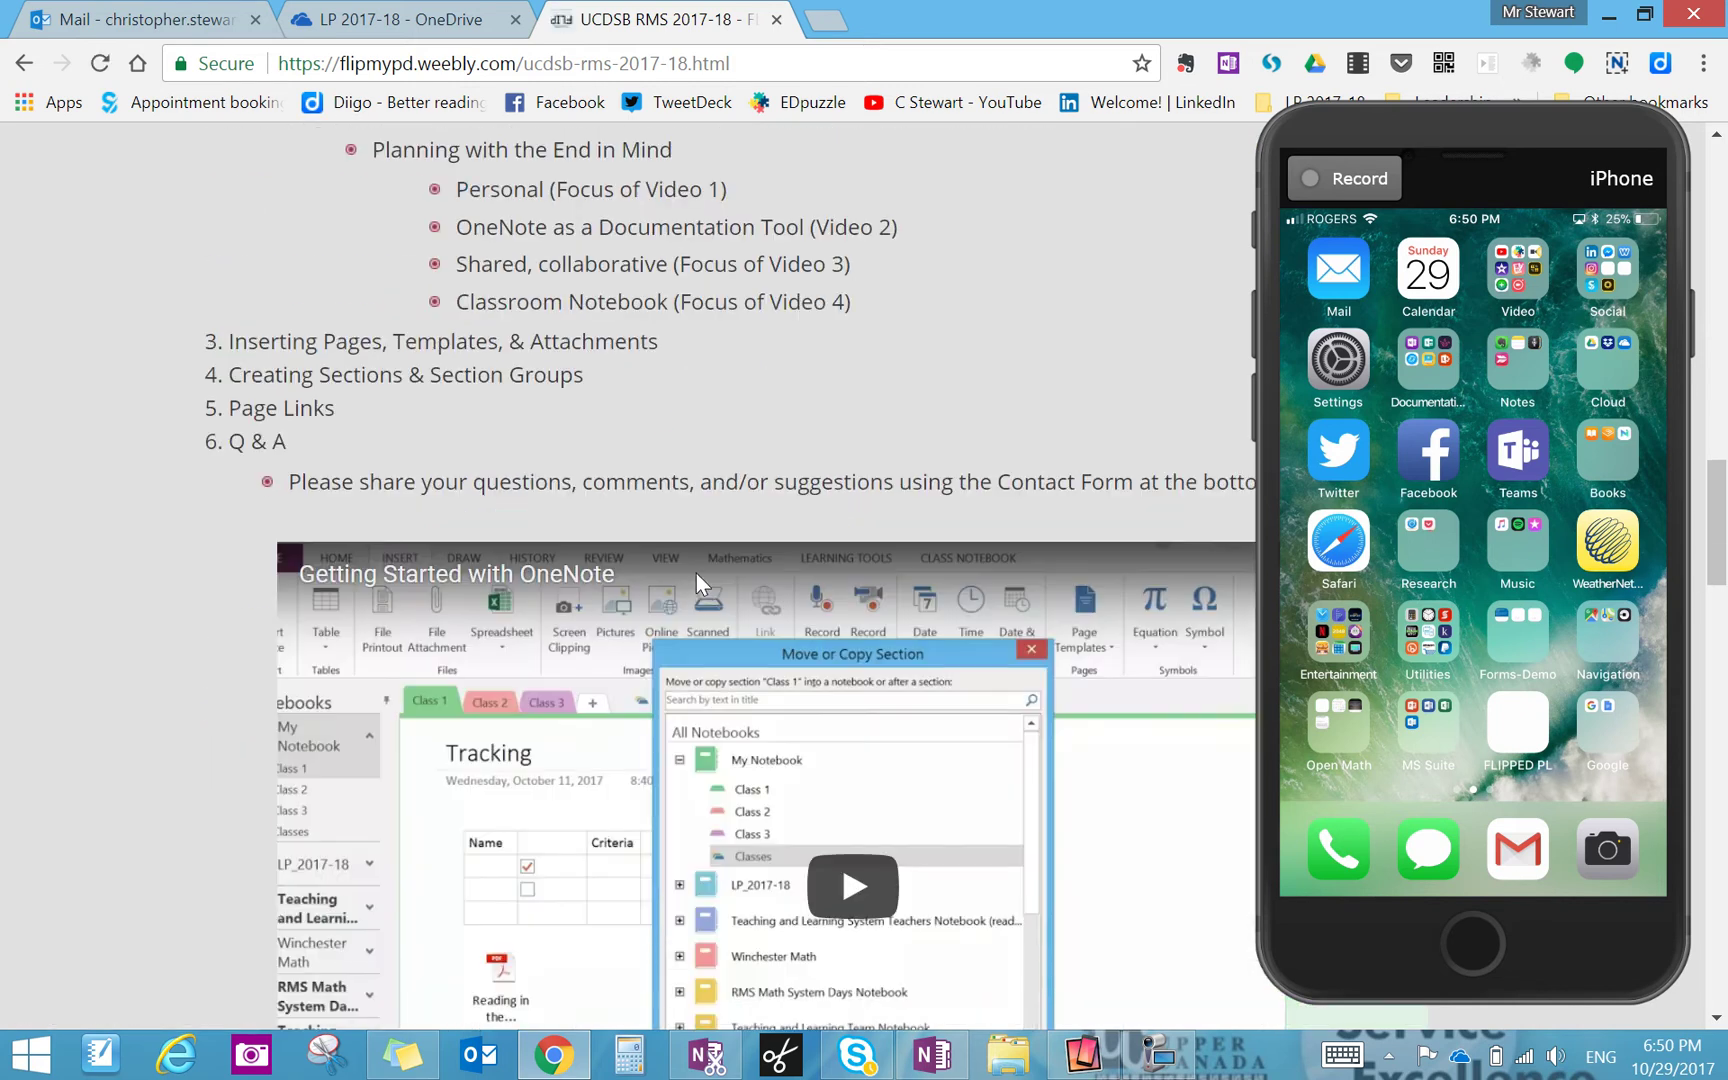
{"action": "scroll", "coordinate": [697, 590], "scroll_direction": "down", "scroll_amount": 1}
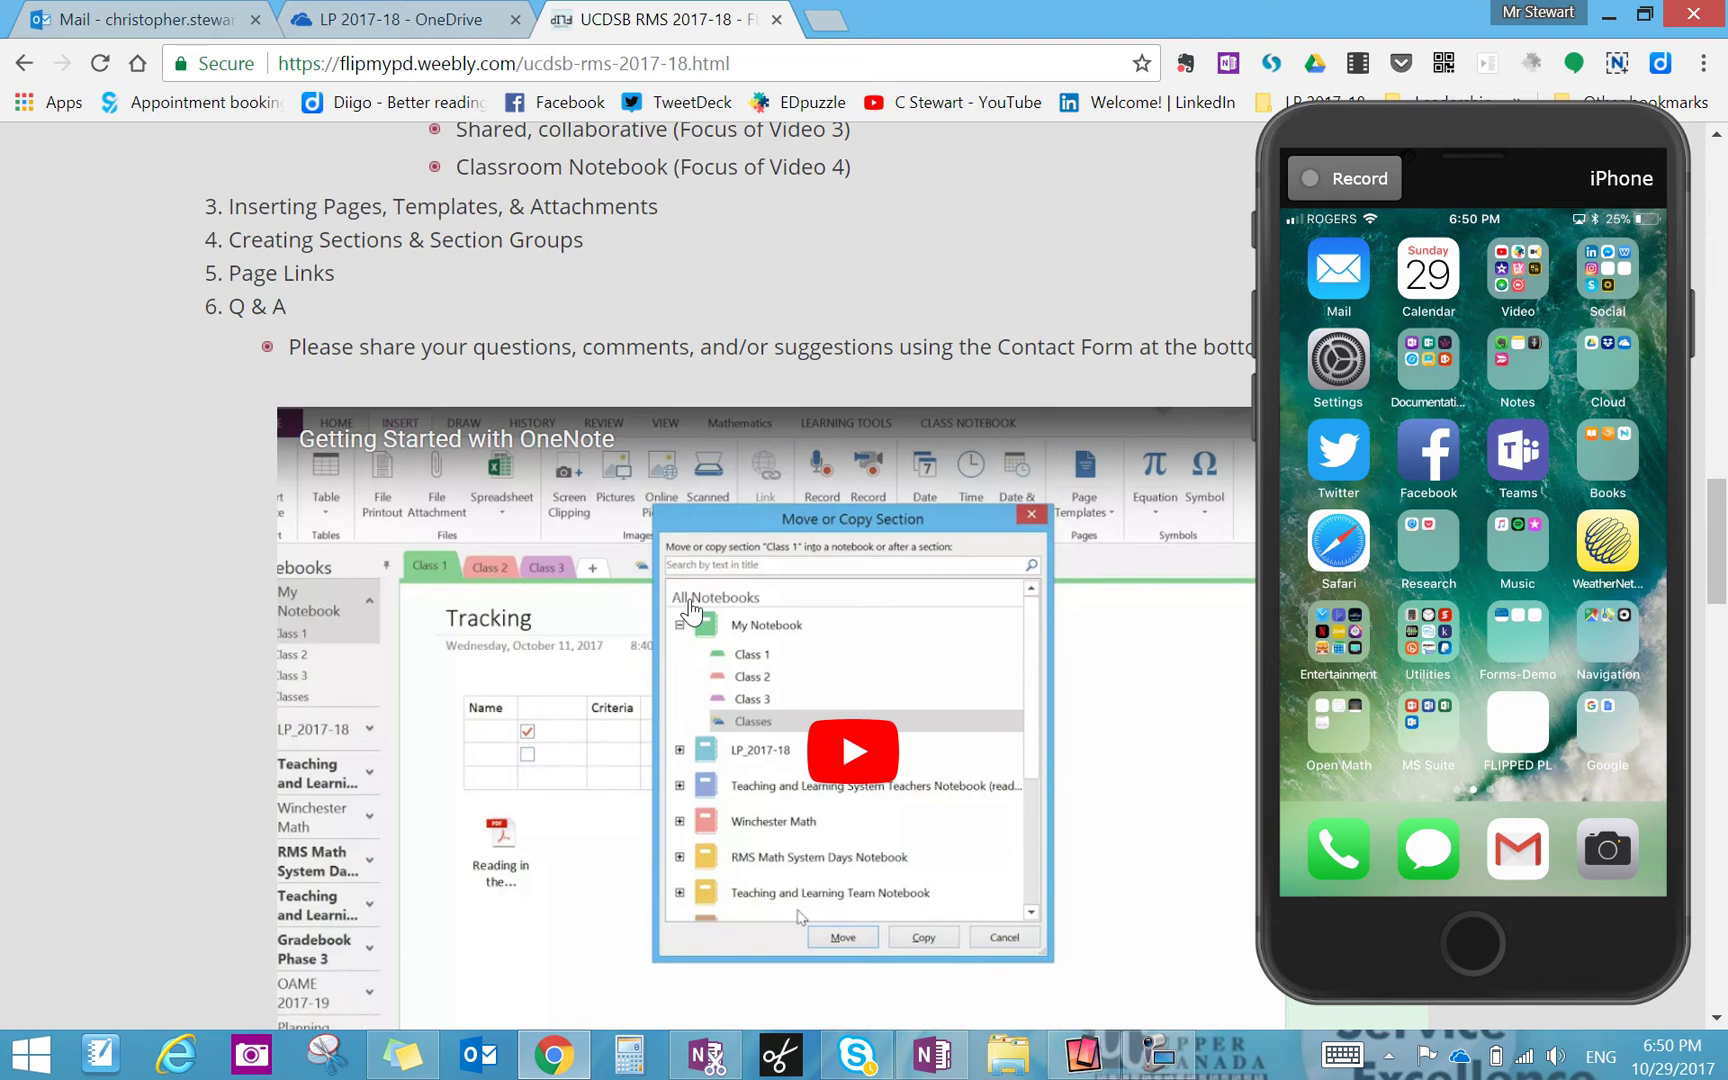
{"action": "scroll", "coordinate": [690, 608], "scroll_direction": "down", "scroll_amount": 3}
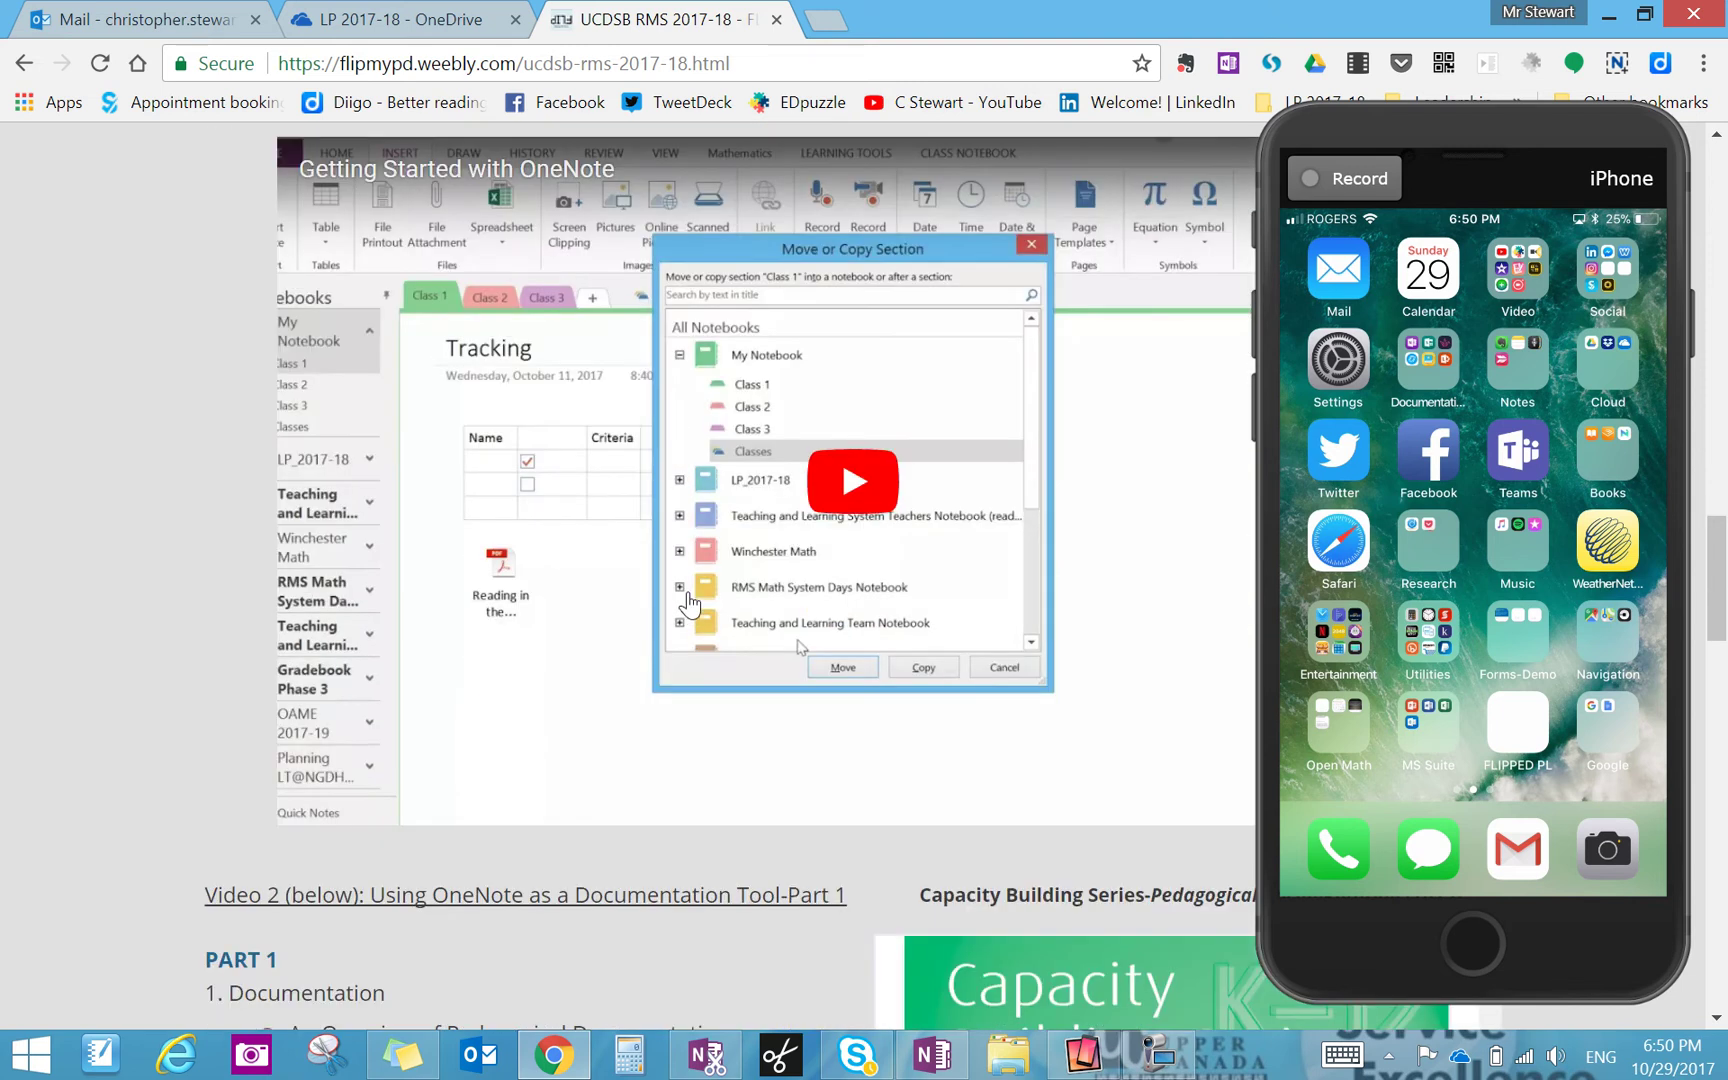
{"action": "scroll", "coordinate": [690, 600], "scroll_direction": "down", "scroll_amount": 3}
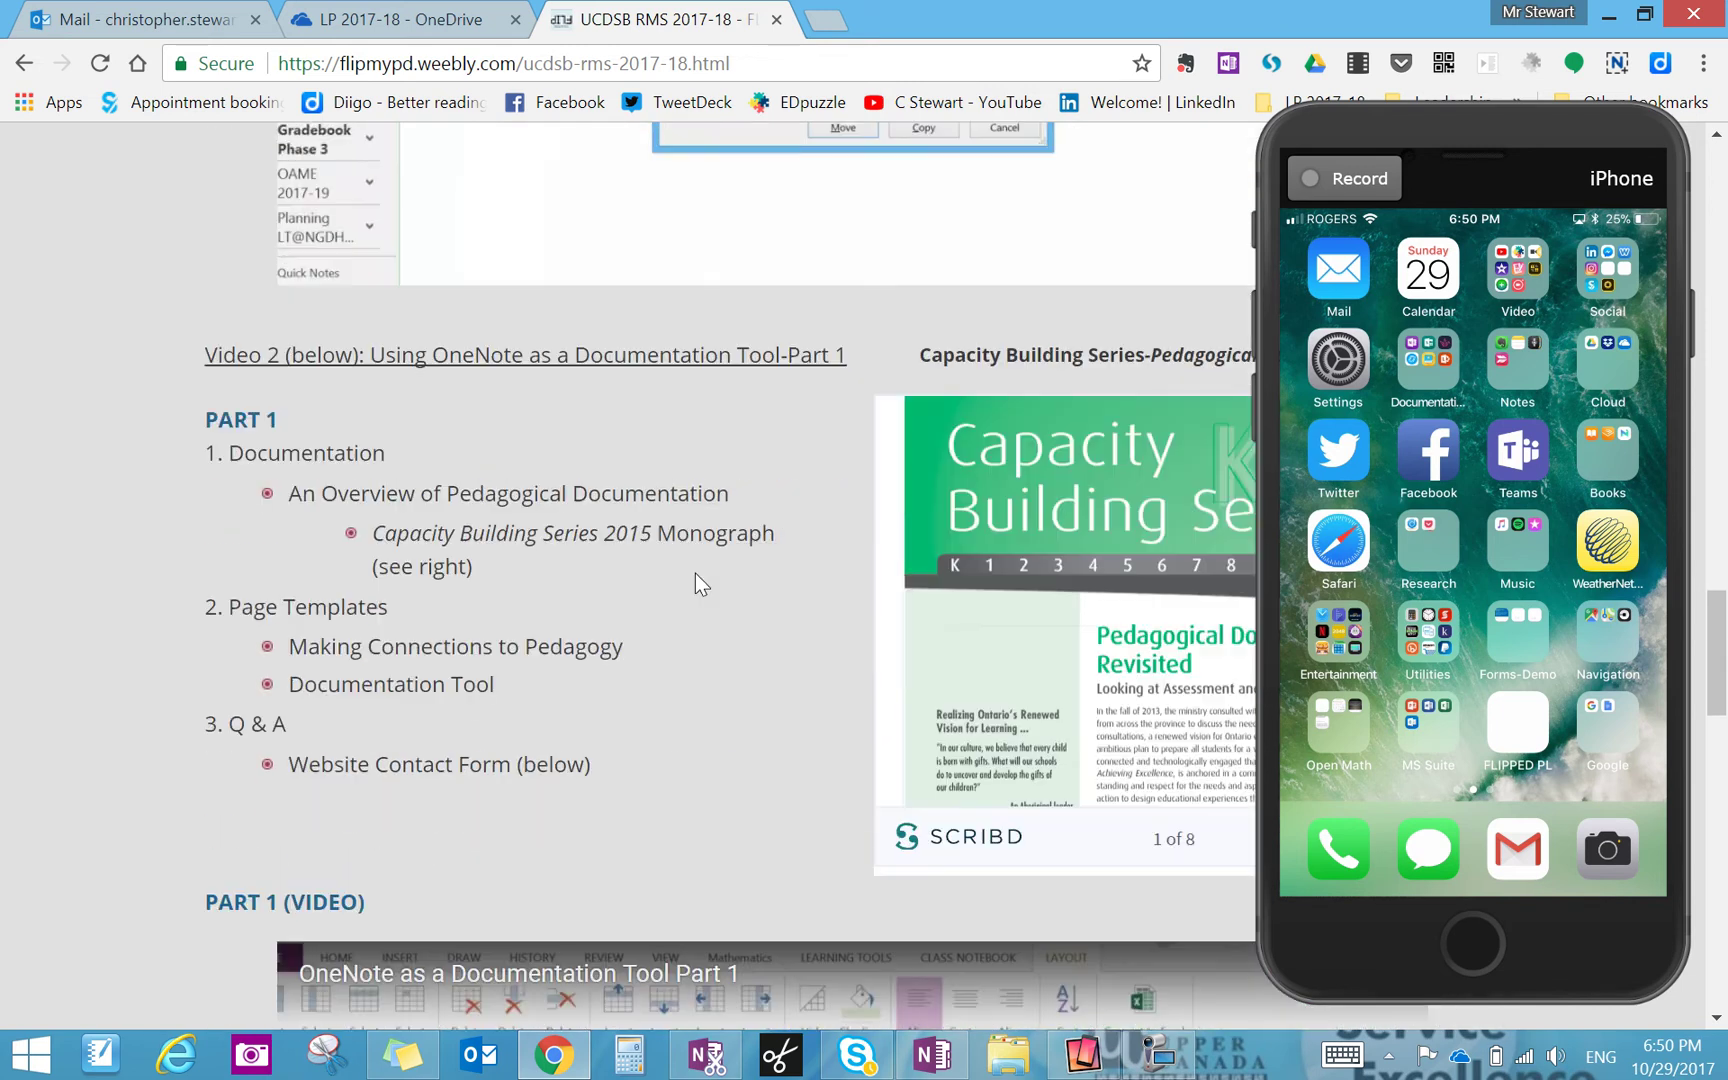
{"action": "scroll", "coordinate": [694, 580], "scroll_direction": "down", "scroll_amount": 1}
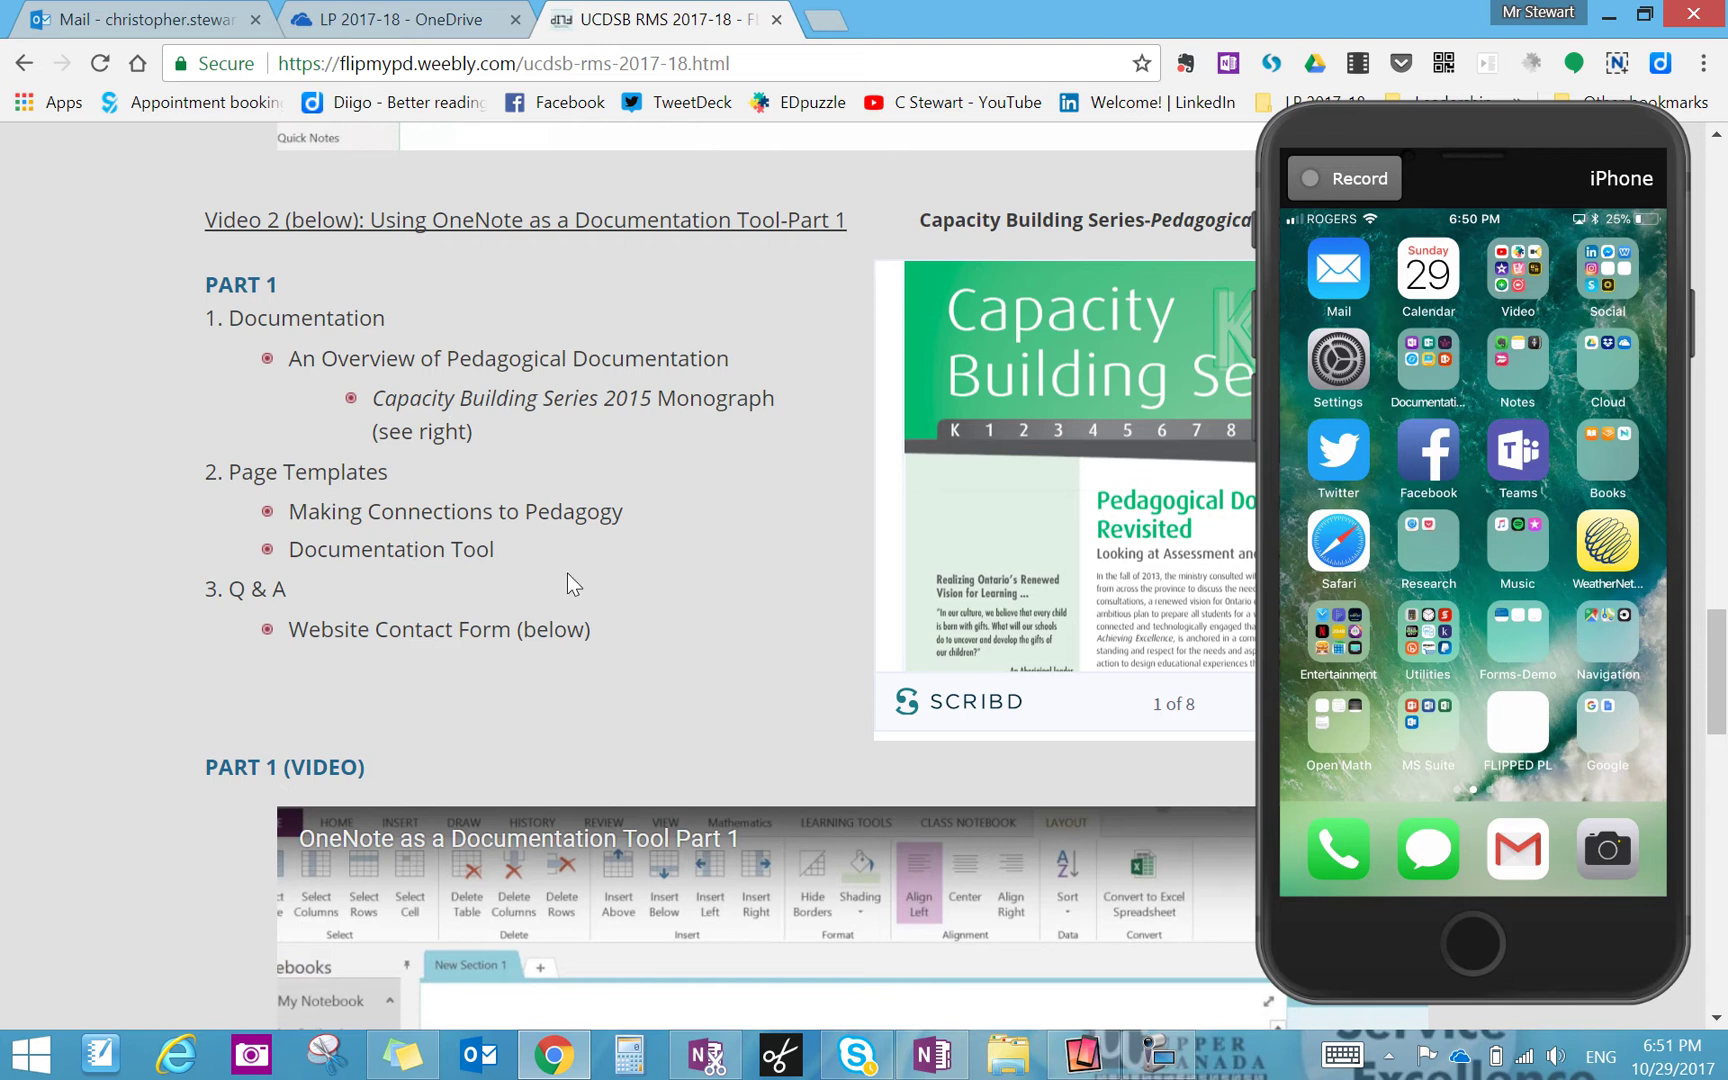
{"action": "scroll", "coordinate": [566, 580], "scroll_direction": "down", "scroll_amount": 5}
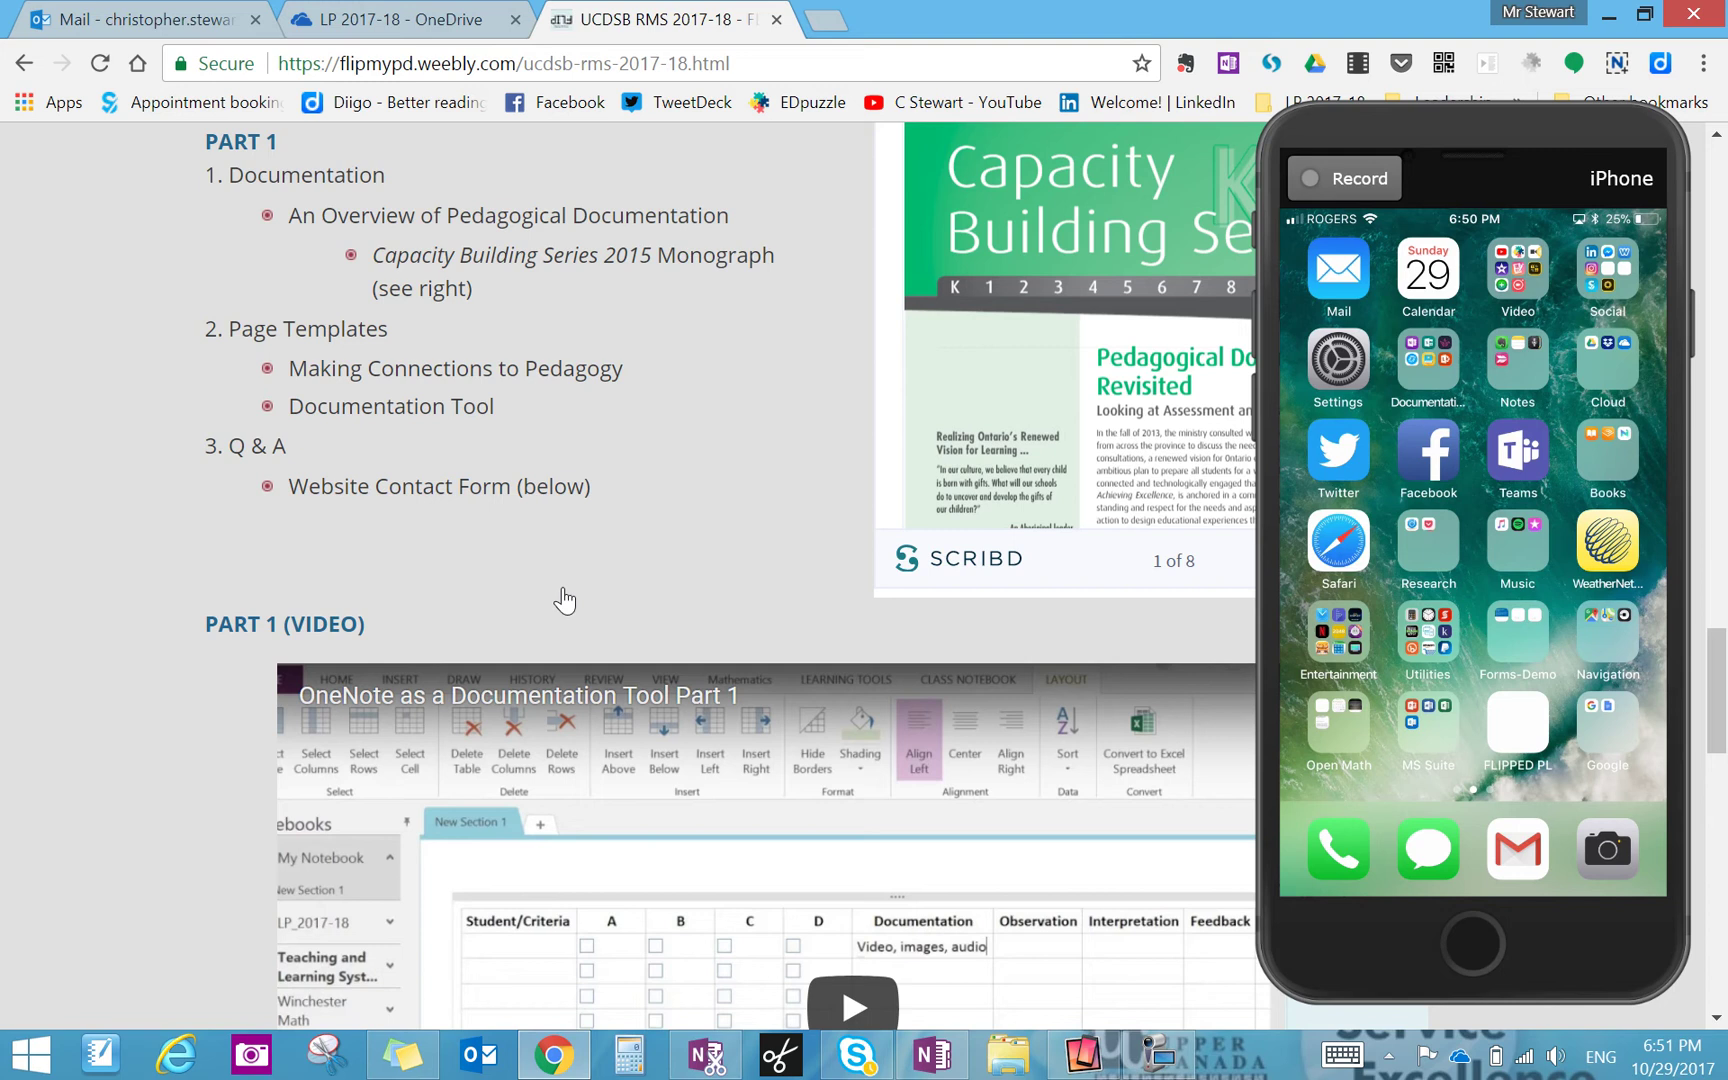
{"action": "scroll", "coordinate": [565, 603], "scroll_direction": "down", "scroll_amount": 5}
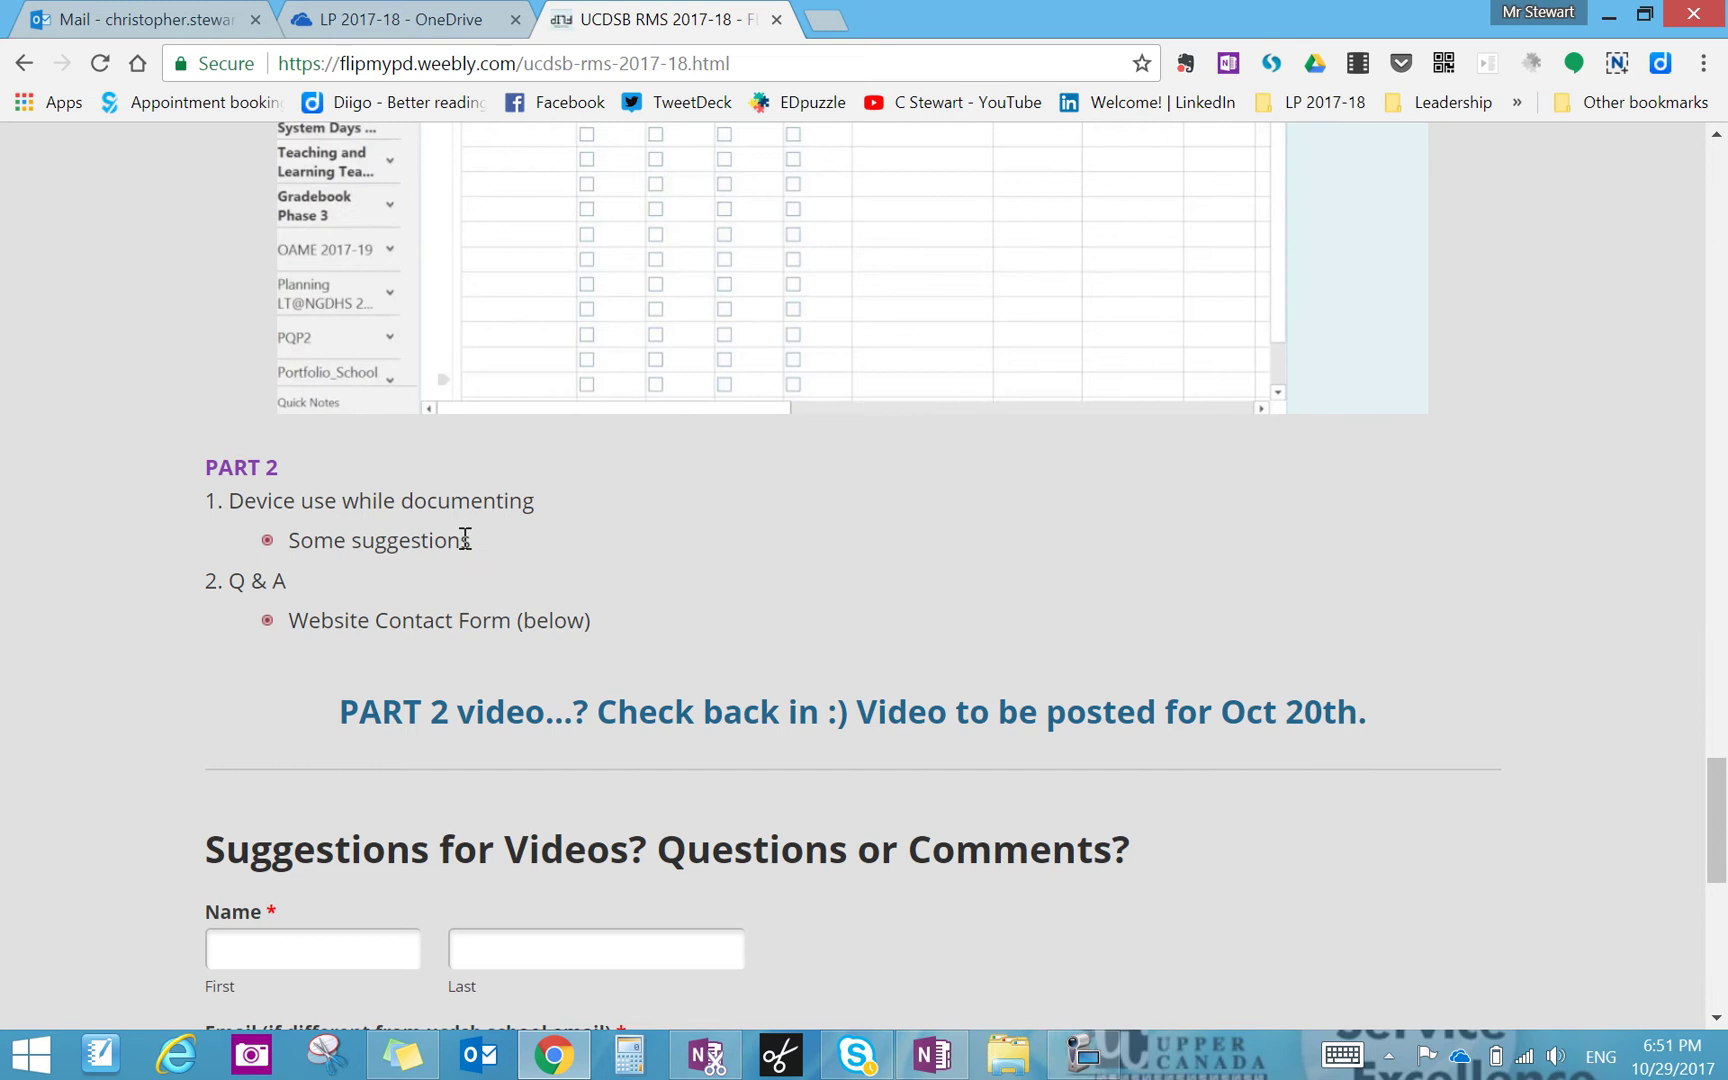
{"action": "left_click_drag", "start_coordinate": [462, 540], "coordinate": [211, 505]}
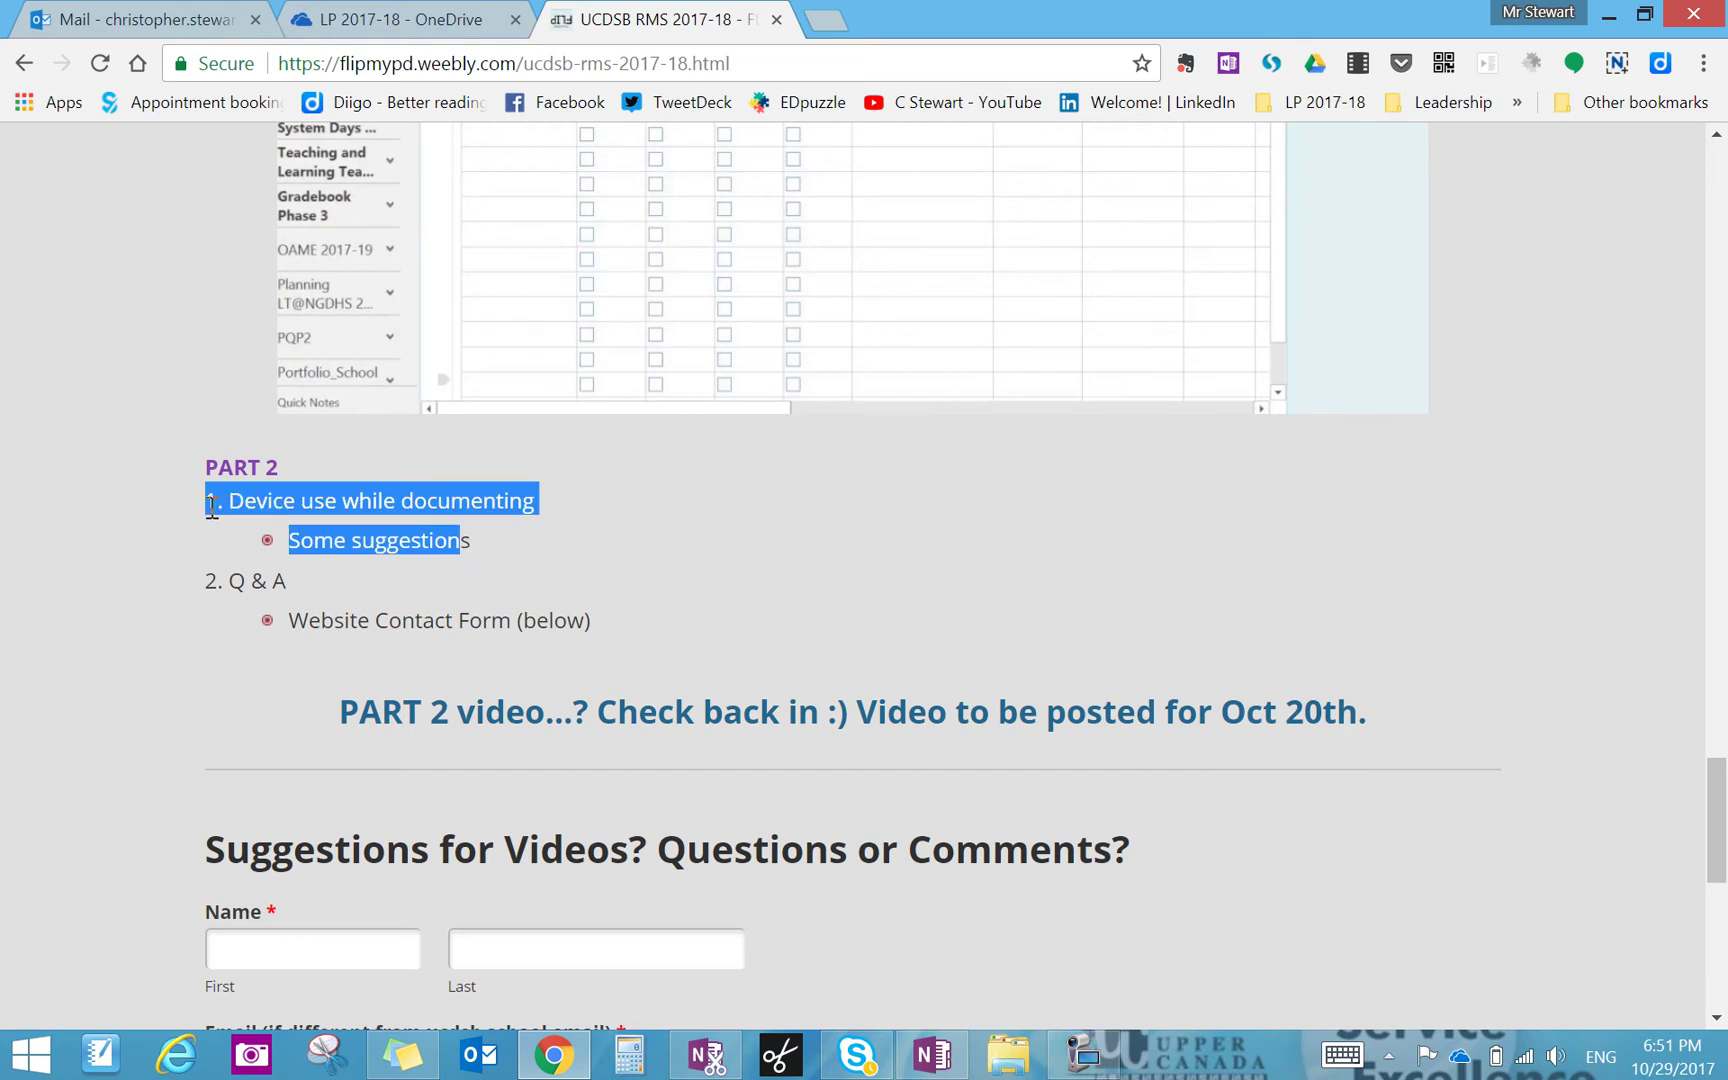
{"action": "left_click", "coordinate": [105, 555]}
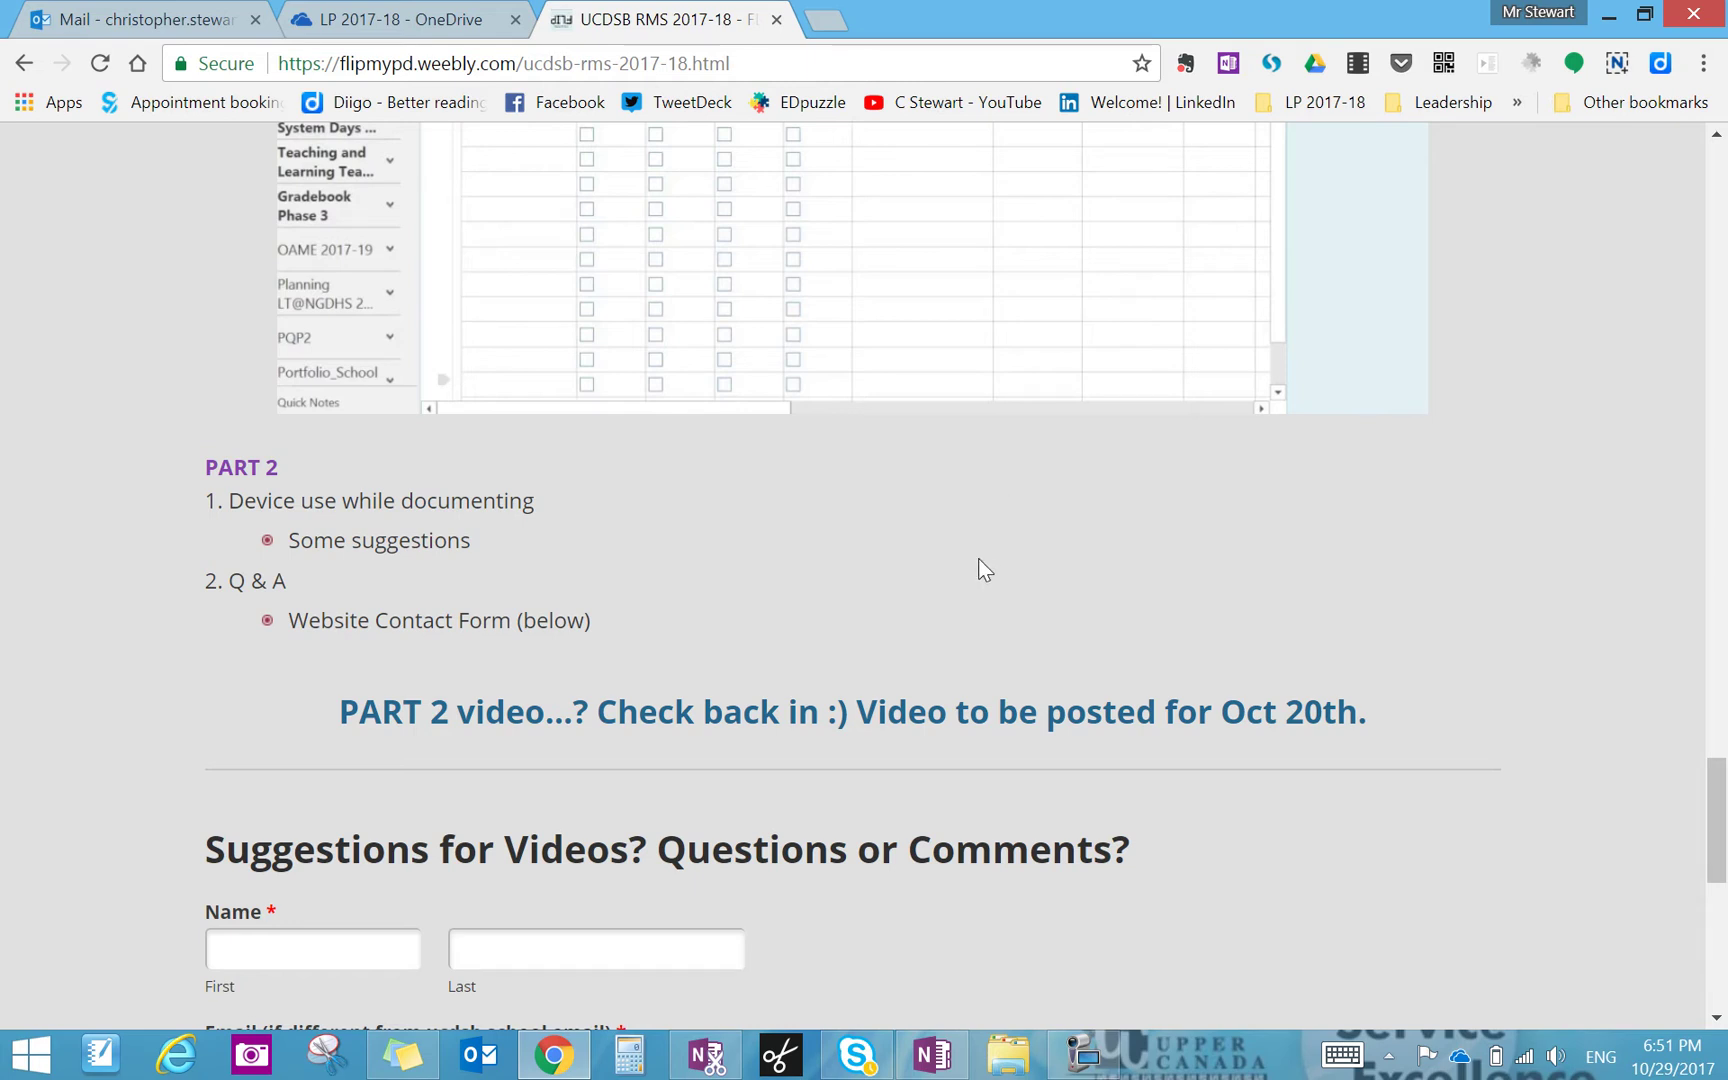
{"action": "scroll", "coordinate": [977, 558], "scroll_direction": "up", "scroll_amount": 3}
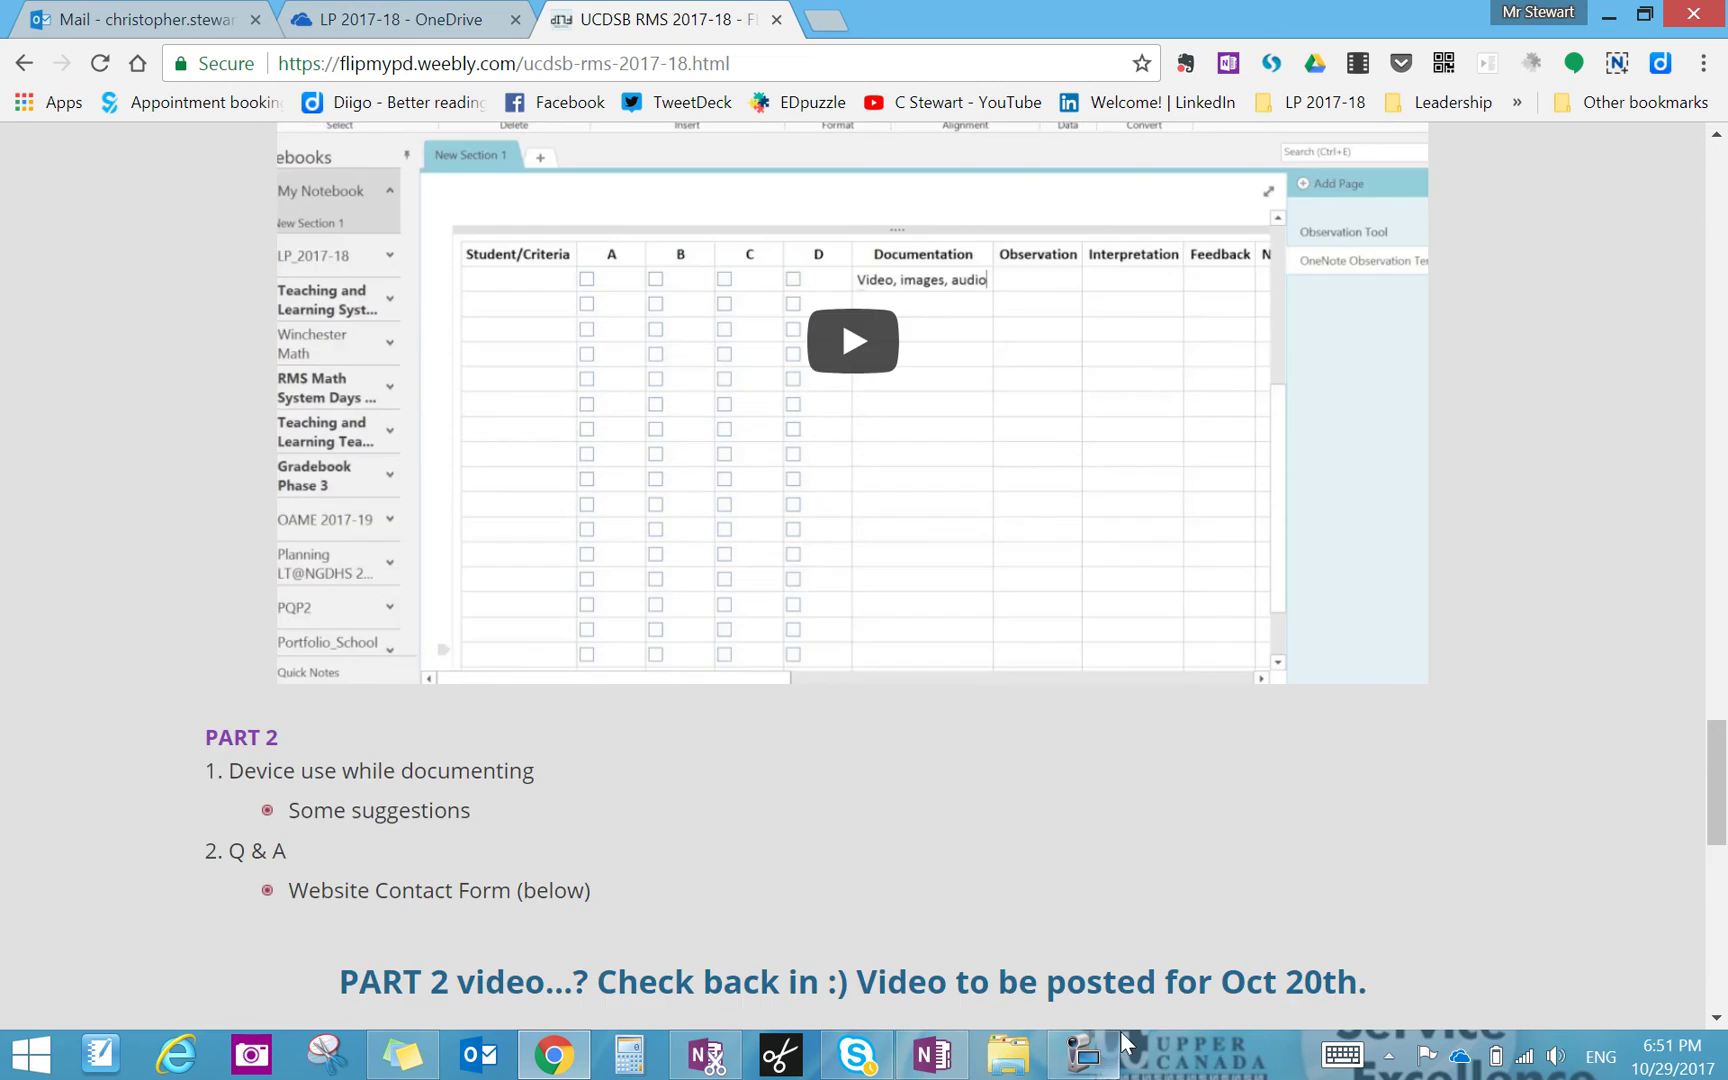
Show the Template Documentation page full-page and scroll down to its student checklist table
{"action": "left_click", "coordinate": [925, 1060]}
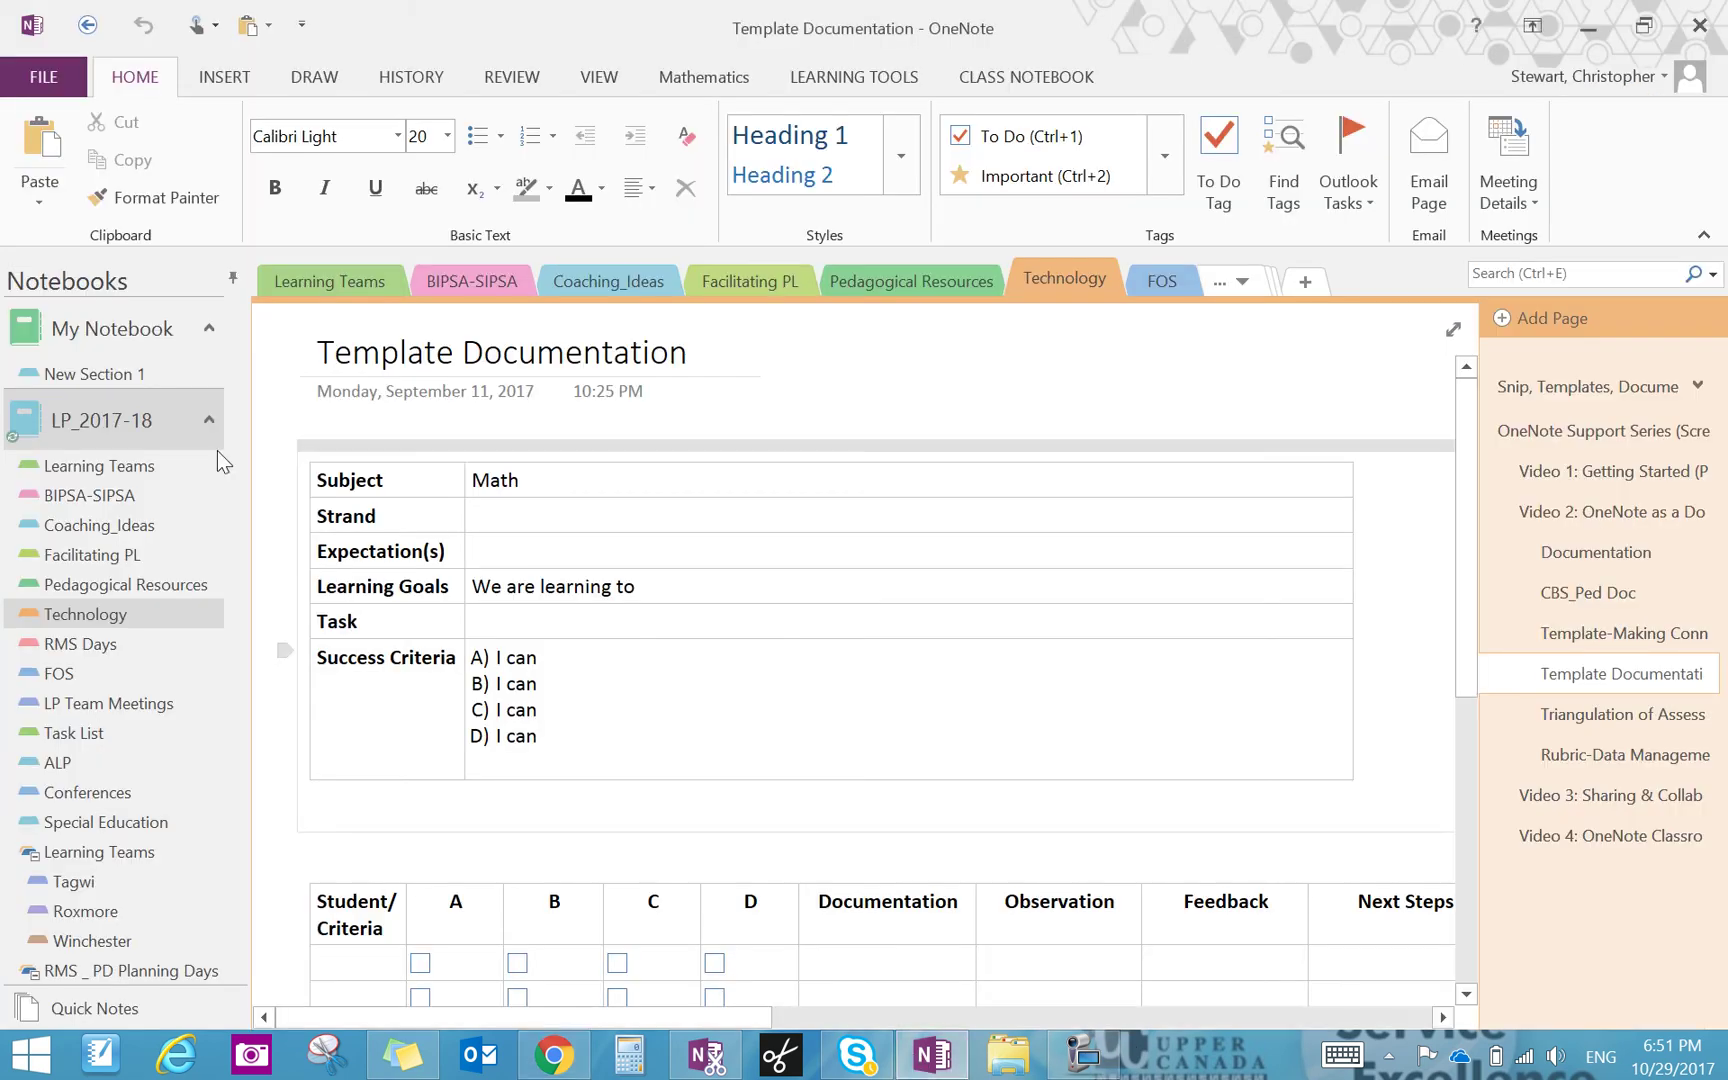
{"action": "left_click", "coordinate": [208, 416]}
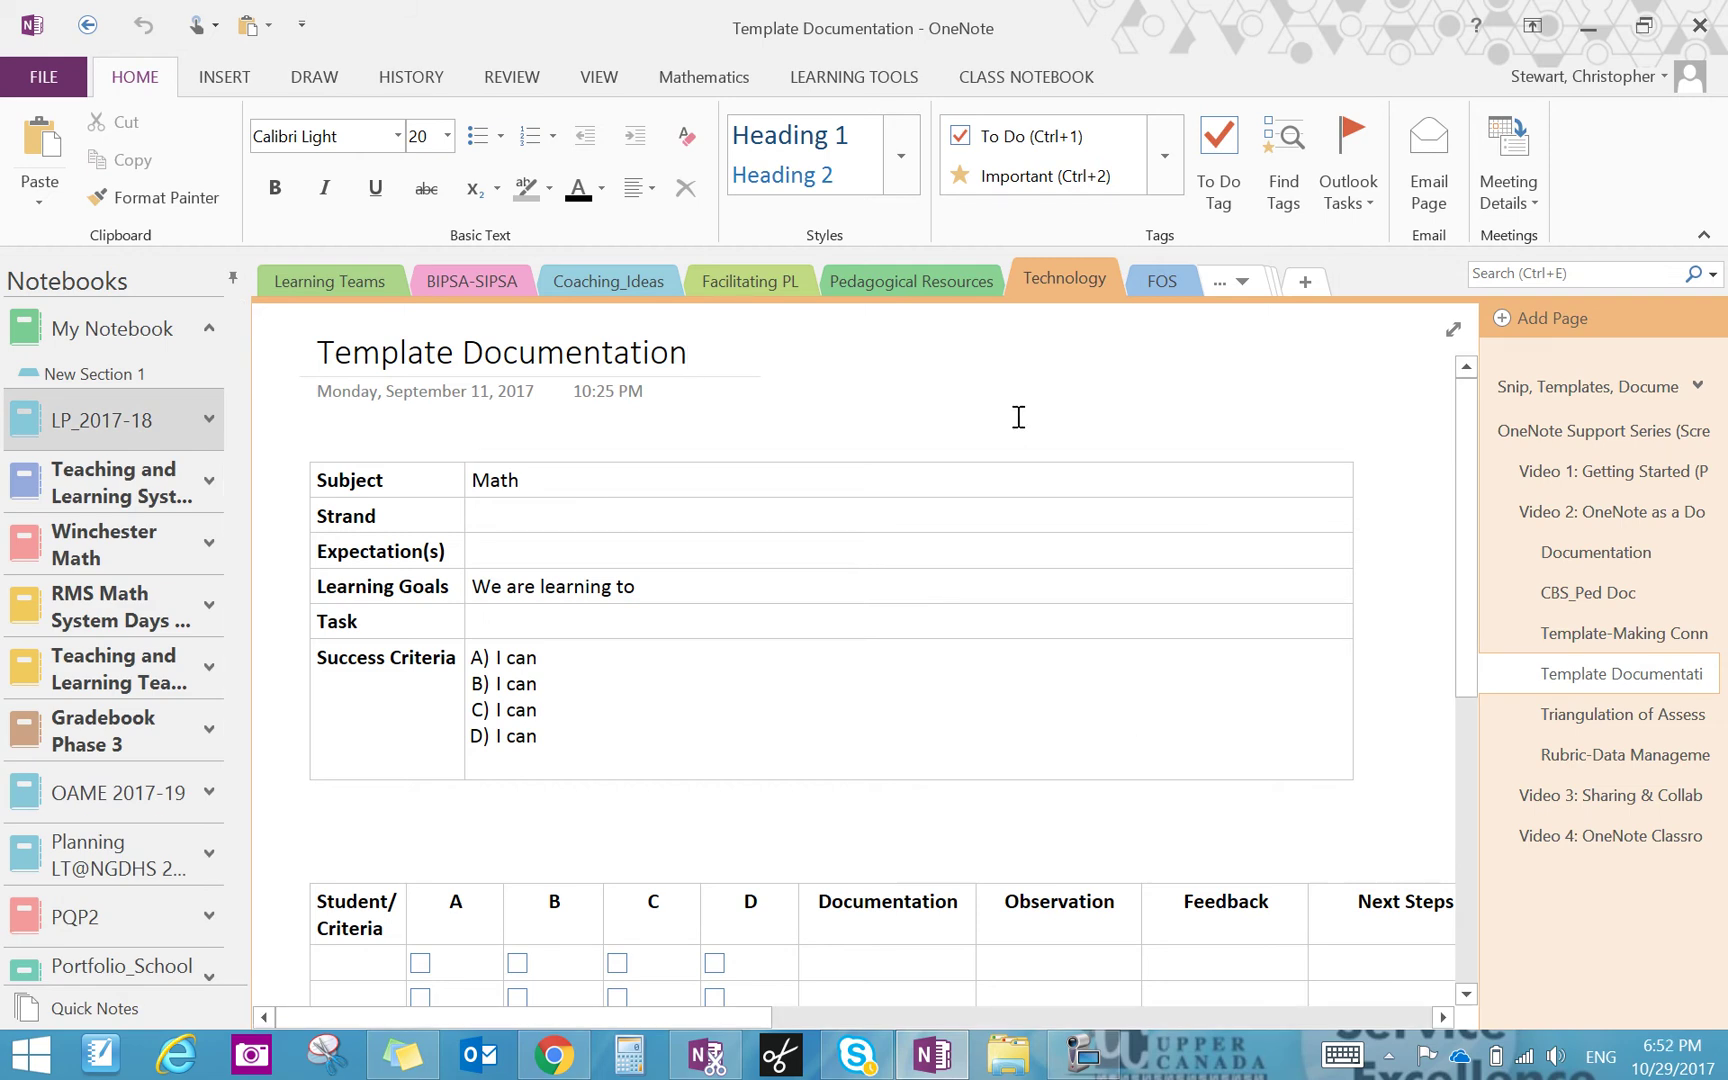
{"action": "left_click", "coordinate": [1453, 329]}
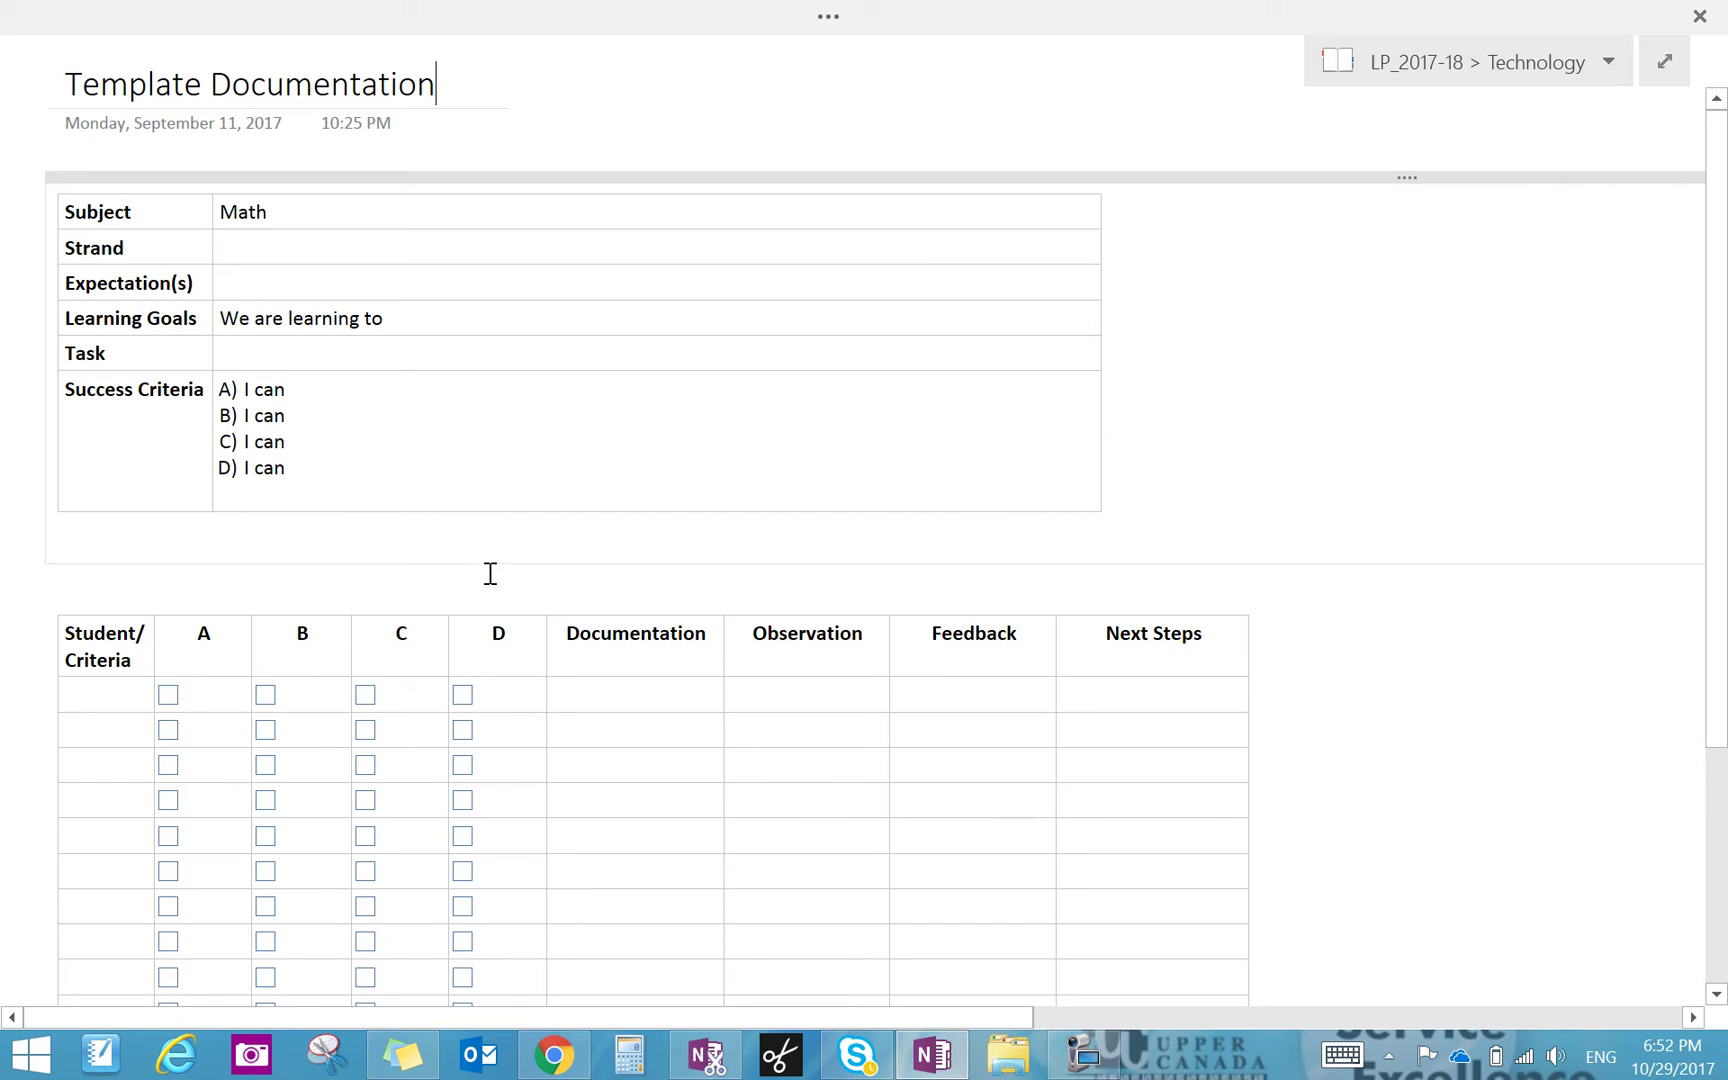
{"action": "scroll", "coordinate": [488, 580], "scroll_direction": "down", "scroll_amount": 2}
{"action": "scroll", "coordinate": [477, 600], "scroll_direction": "down", "scroll_amount": 1}
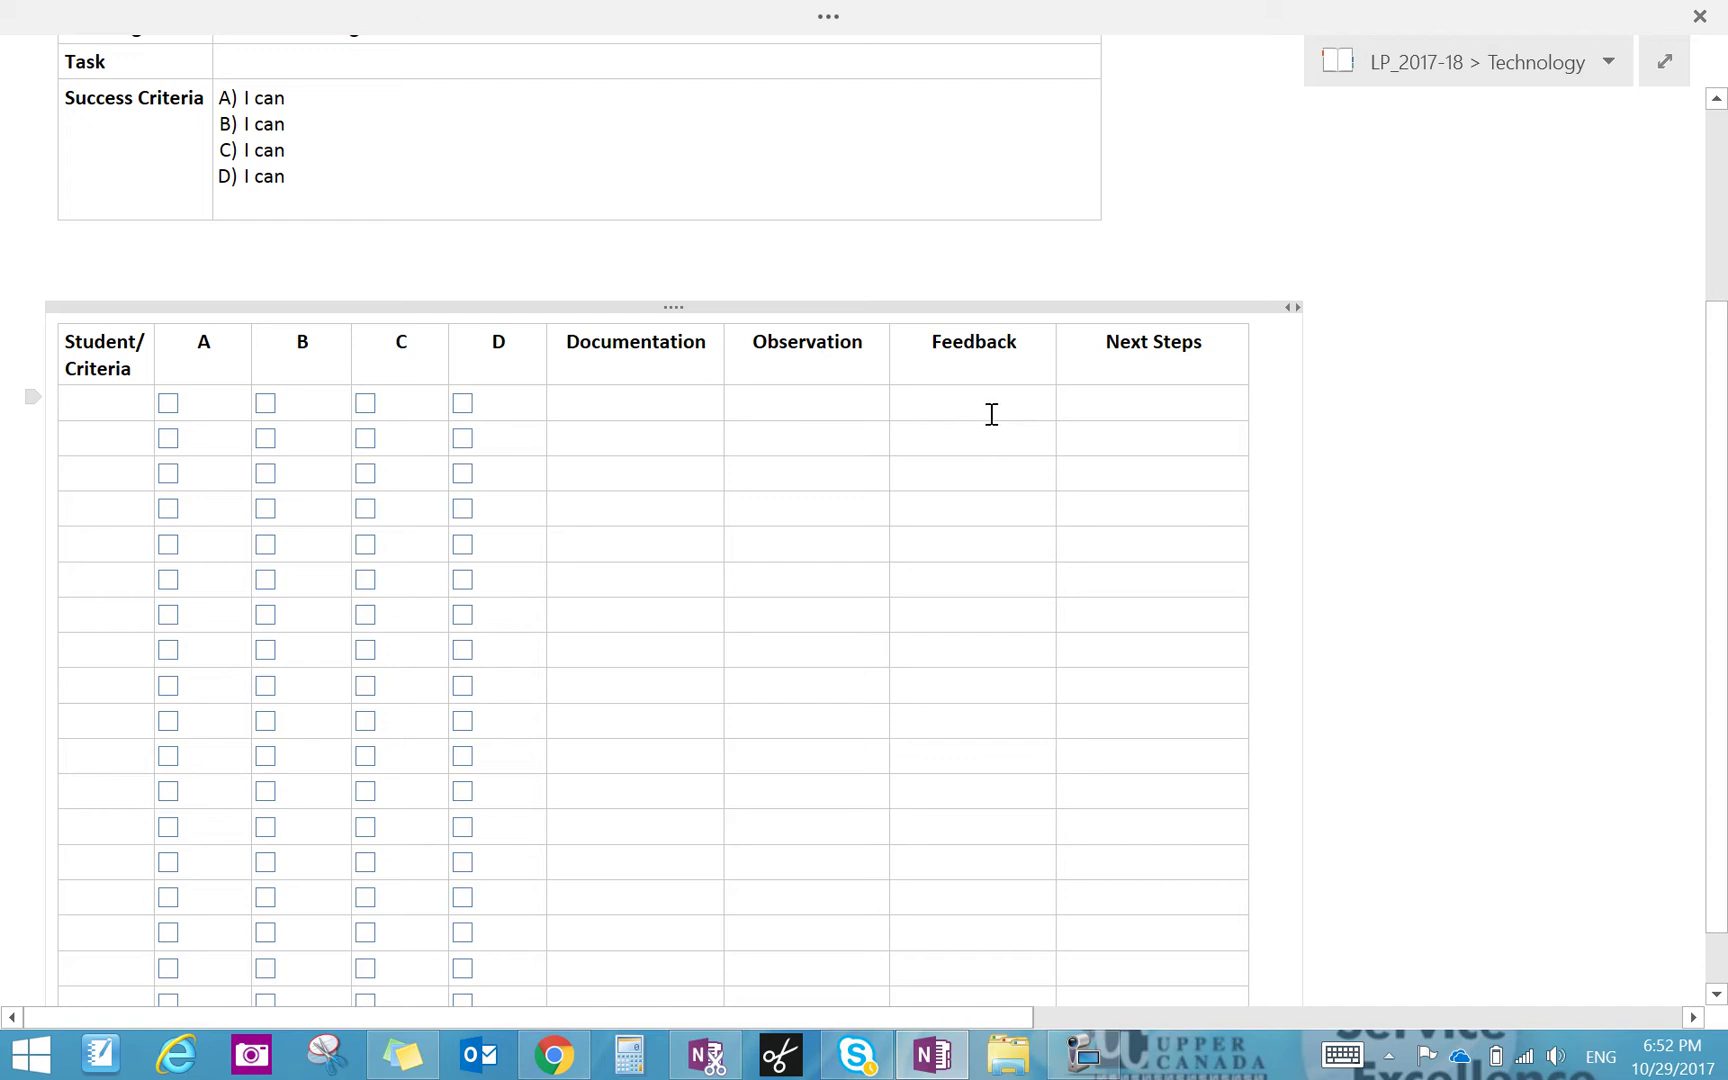
Open the Triangulation of Assessment-Data Management page in full-page view
{"action": "left_click", "coordinate": [1665, 65]}
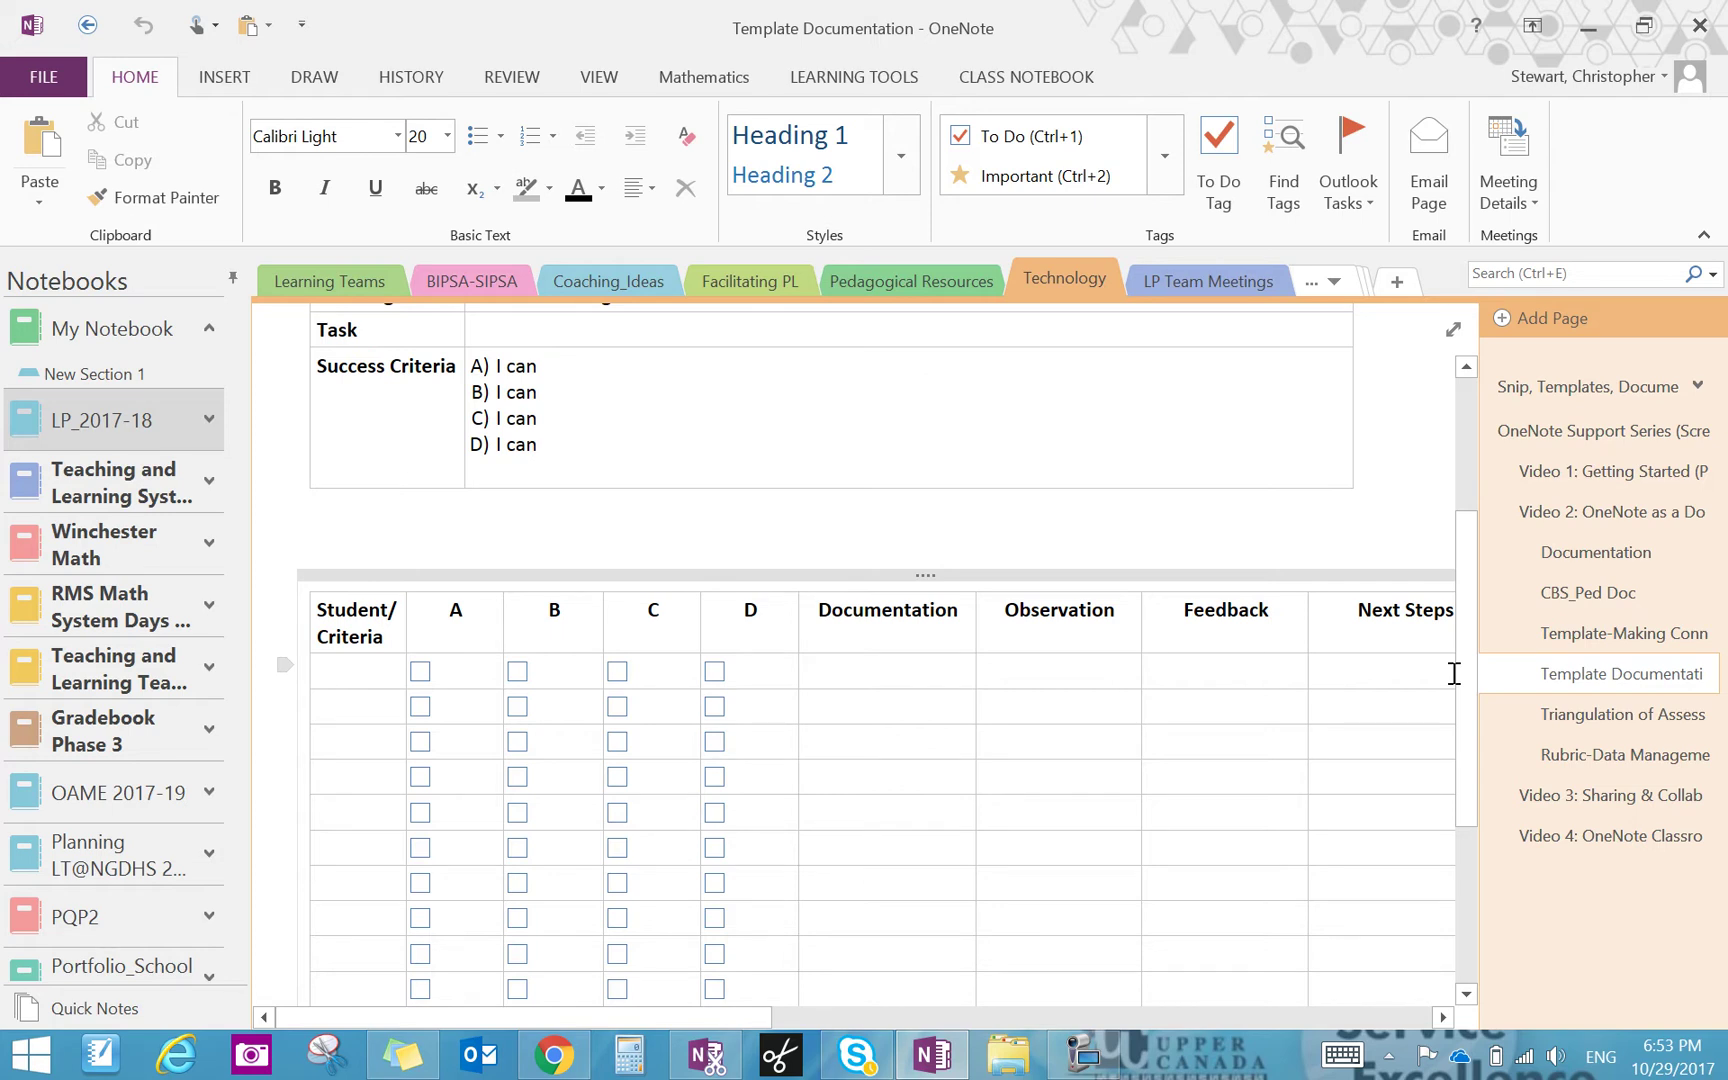
{"action": "left_click", "coordinate": [1625, 714]}
{"action": "scroll", "coordinate": [1400, 500], "scroll_direction": "up", "scroll_amount": 5}
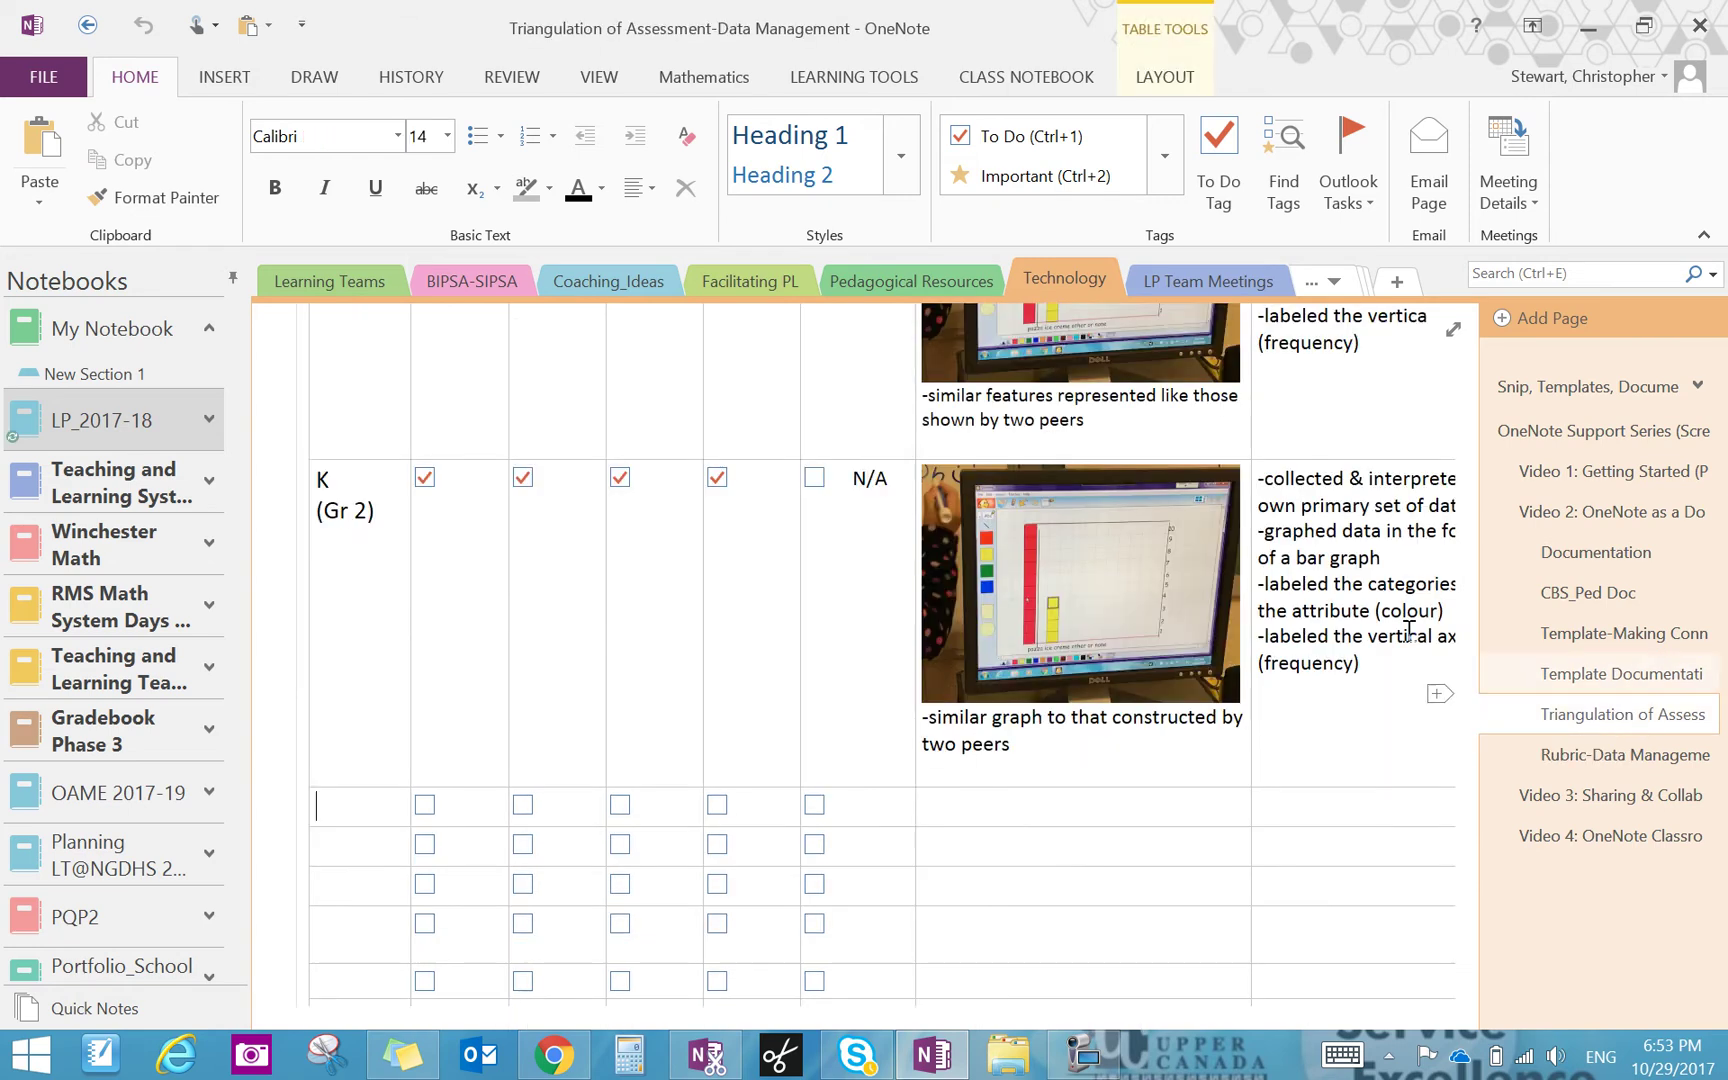
{"action": "scroll", "coordinate": [1457, 332], "scroll_direction": "down", "scroll_amount": 2}
{"action": "left_click", "coordinate": [1455, 332]}
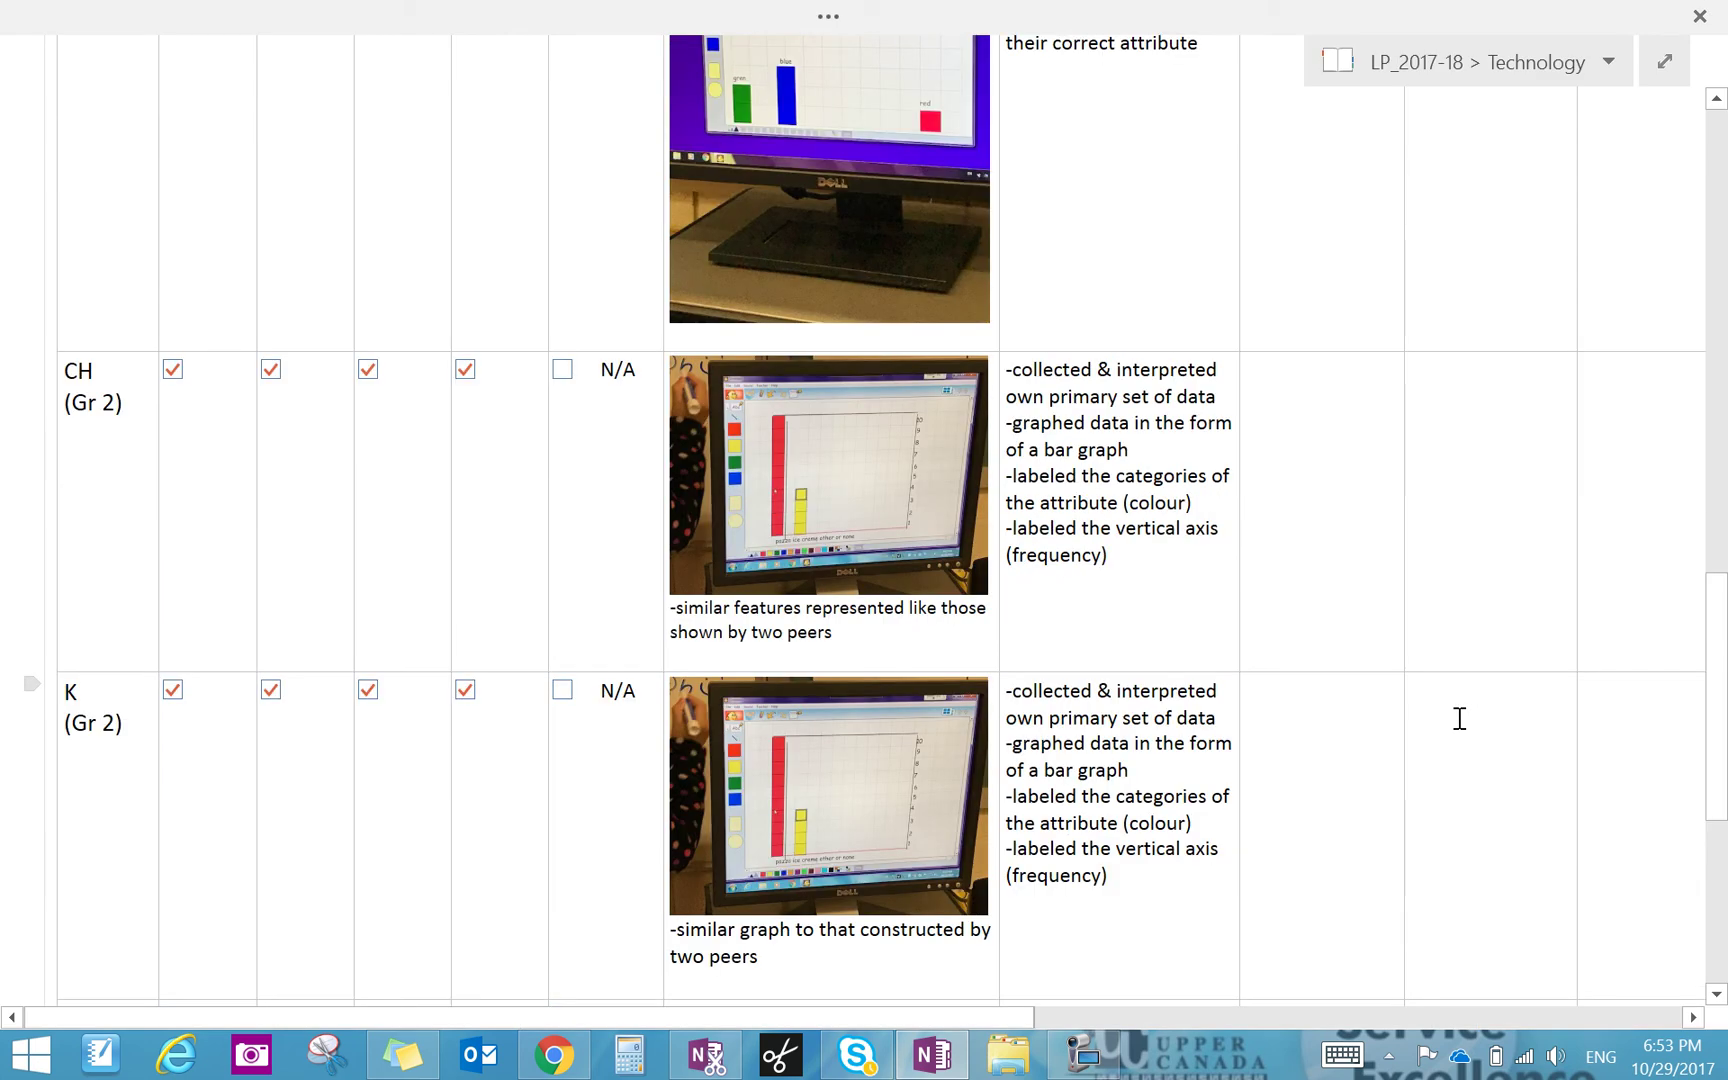
Scroll through the lesson details, success criteria A–F and the student table
{"action": "scroll", "coordinate": [1459, 718], "scroll_direction": "up", "scroll_amount": 15}
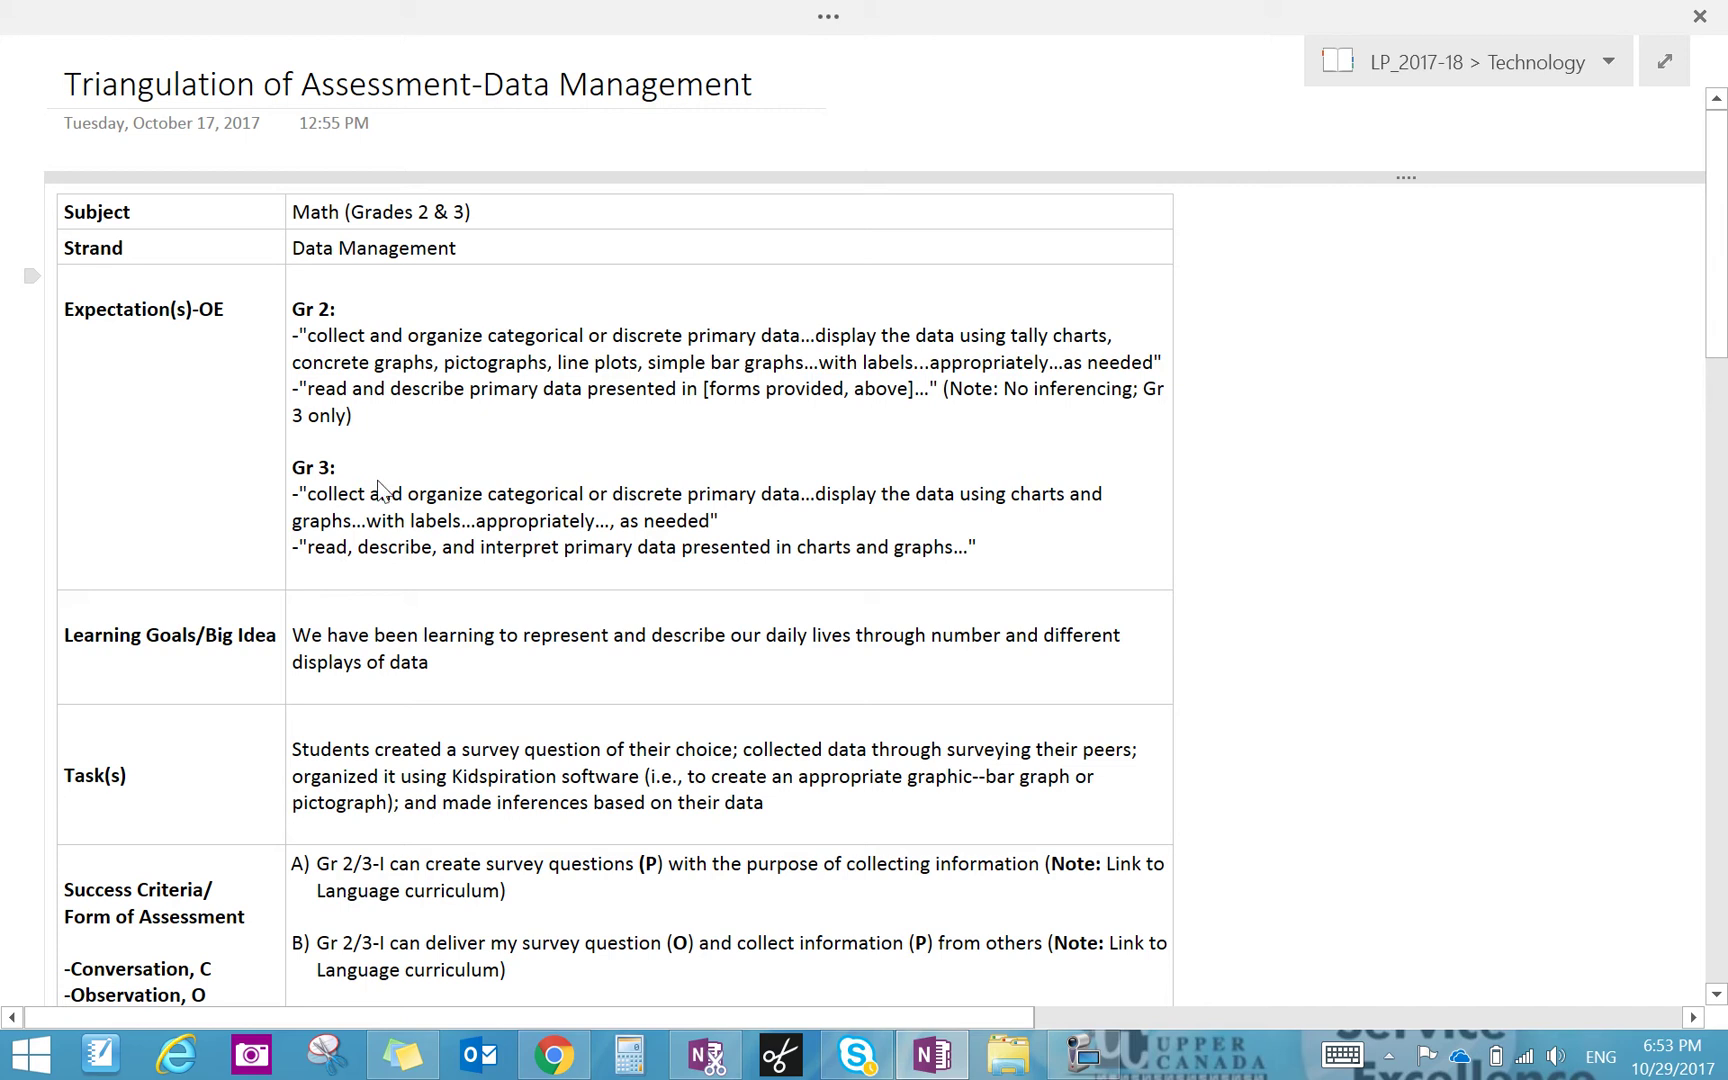
{"action": "scroll", "coordinate": [380, 495], "scroll_direction": "down", "scroll_amount": 1}
{"action": "scroll", "coordinate": [380, 510], "scroll_direction": "down", "scroll_amount": 1}
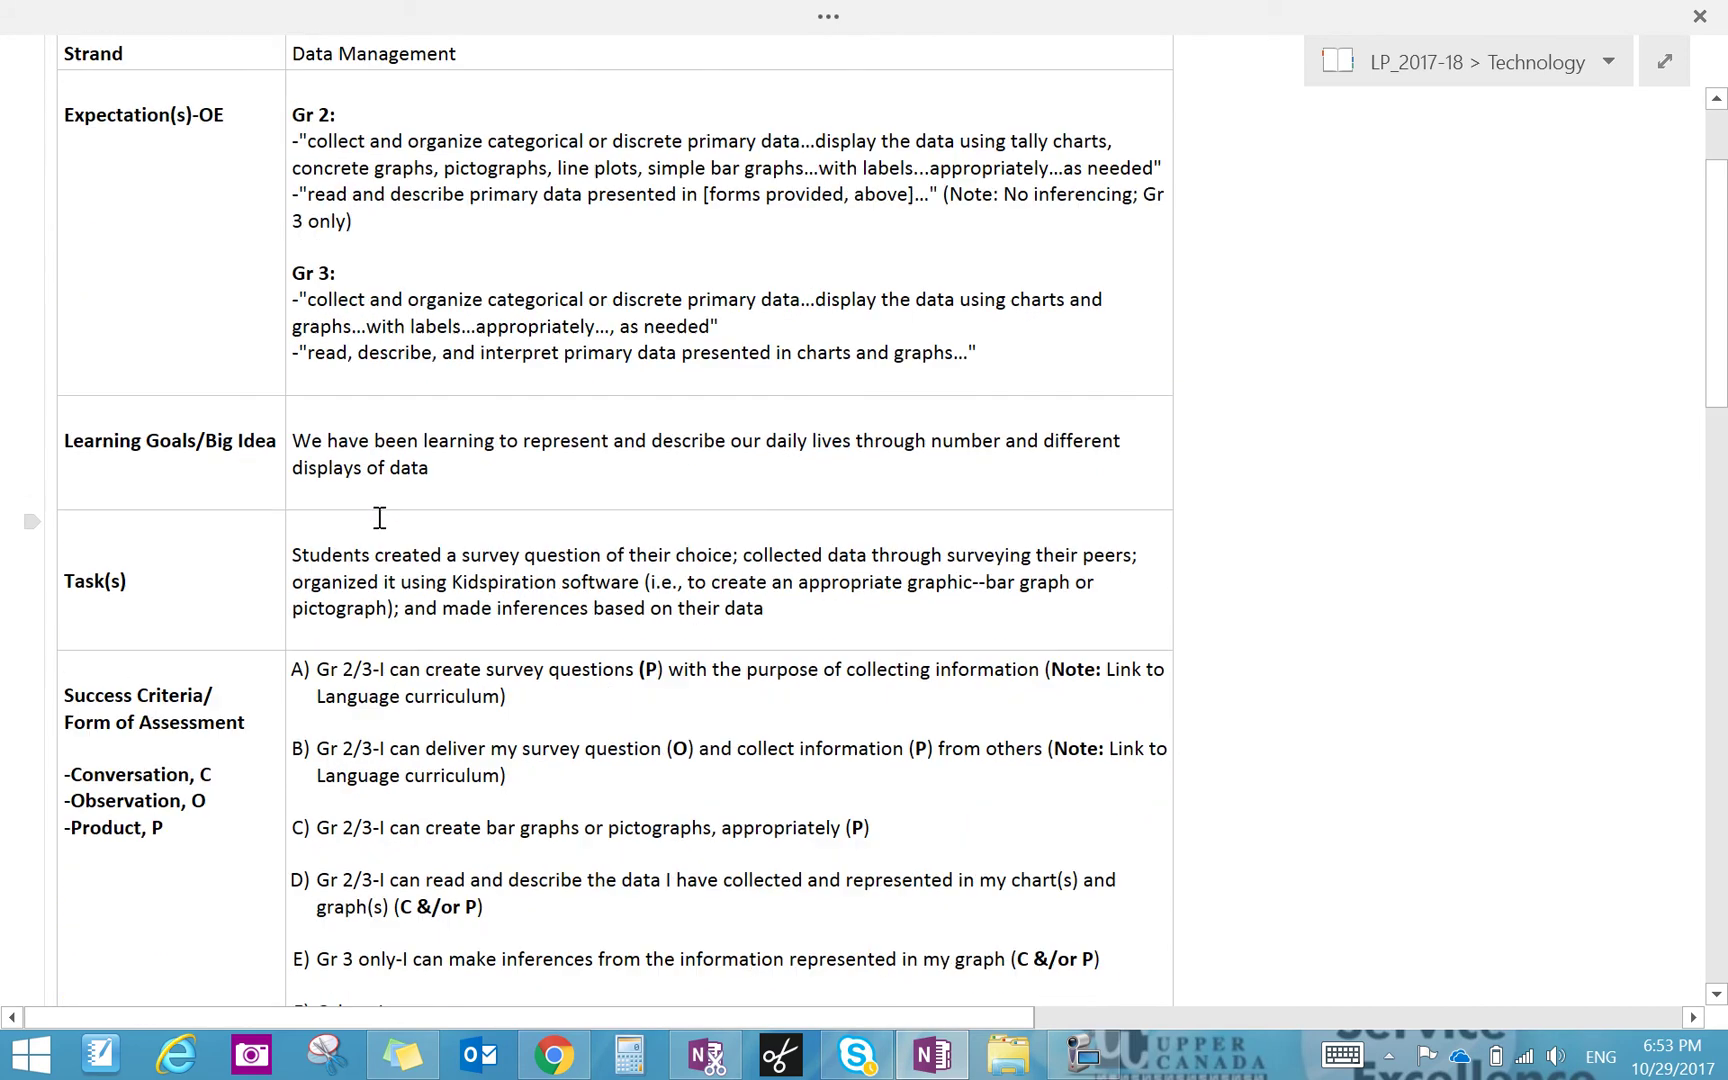
{"action": "scroll", "coordinate": [380, 517], "scroll_direction": "down", "scroll_amount": 1}
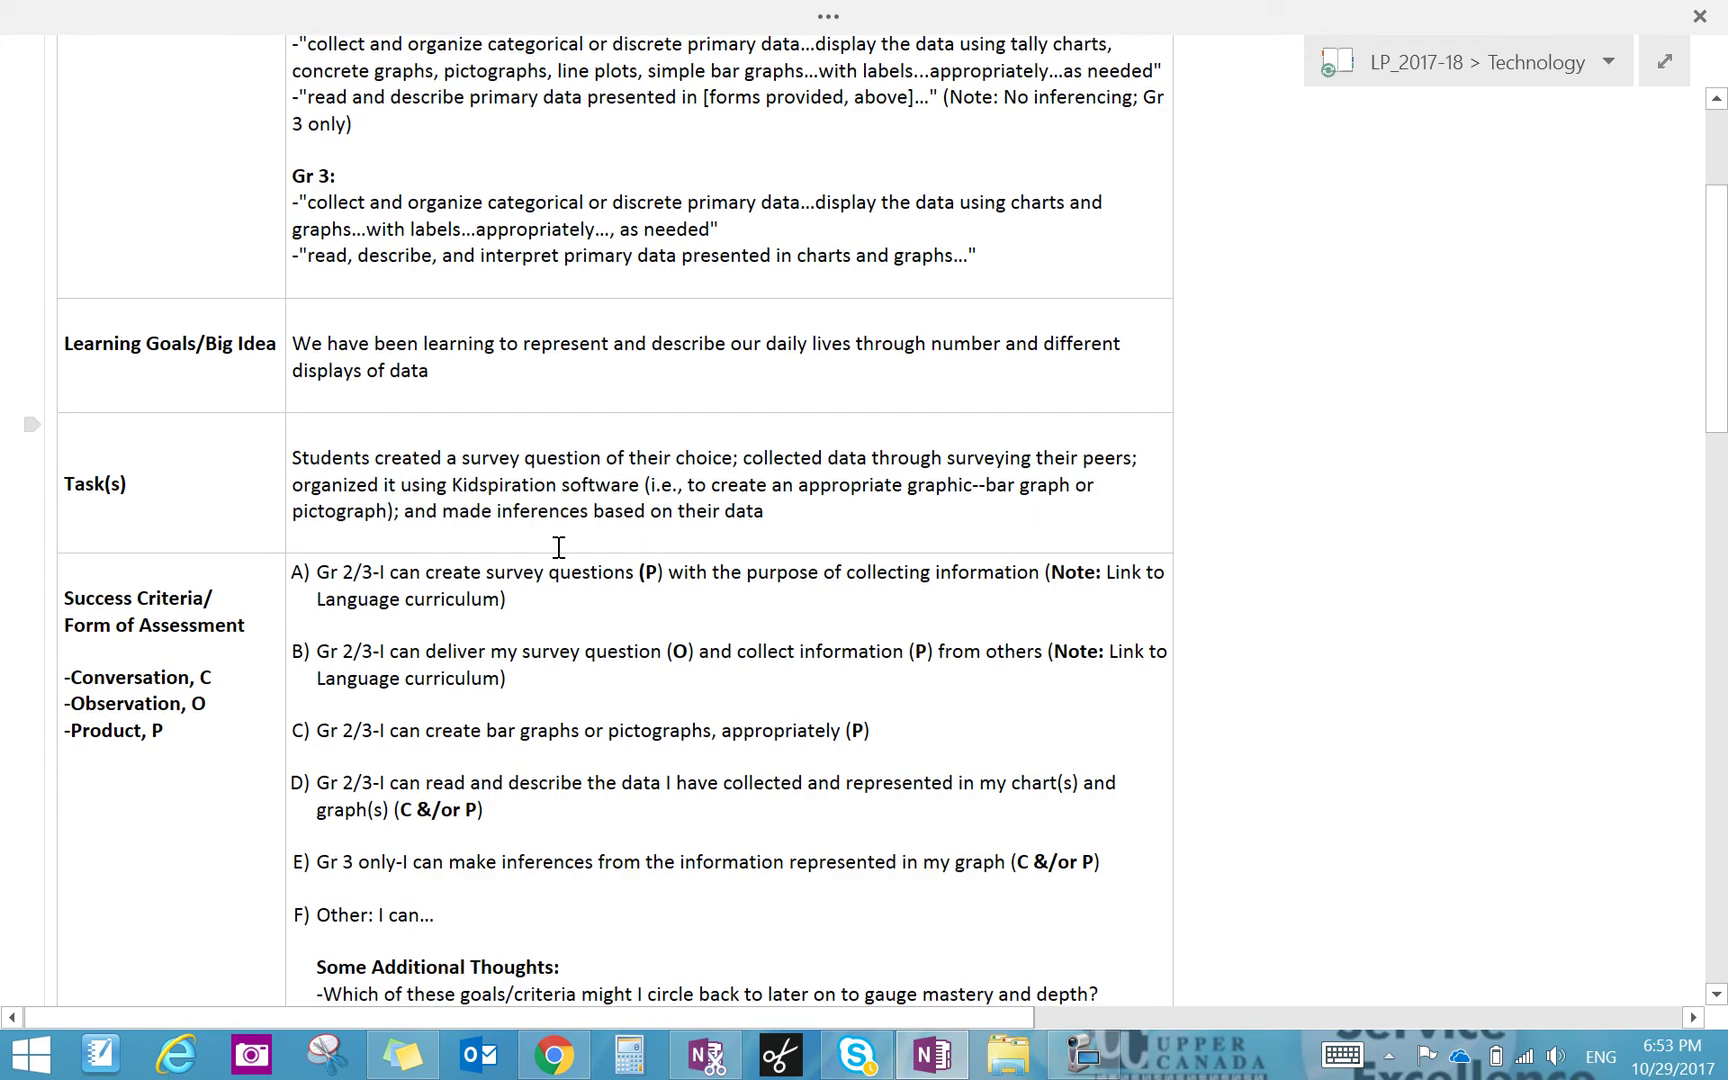
{"action": "scroll", "coordinate": [553, 560], "scroll_direction": "down", "scroll_amount": 1}
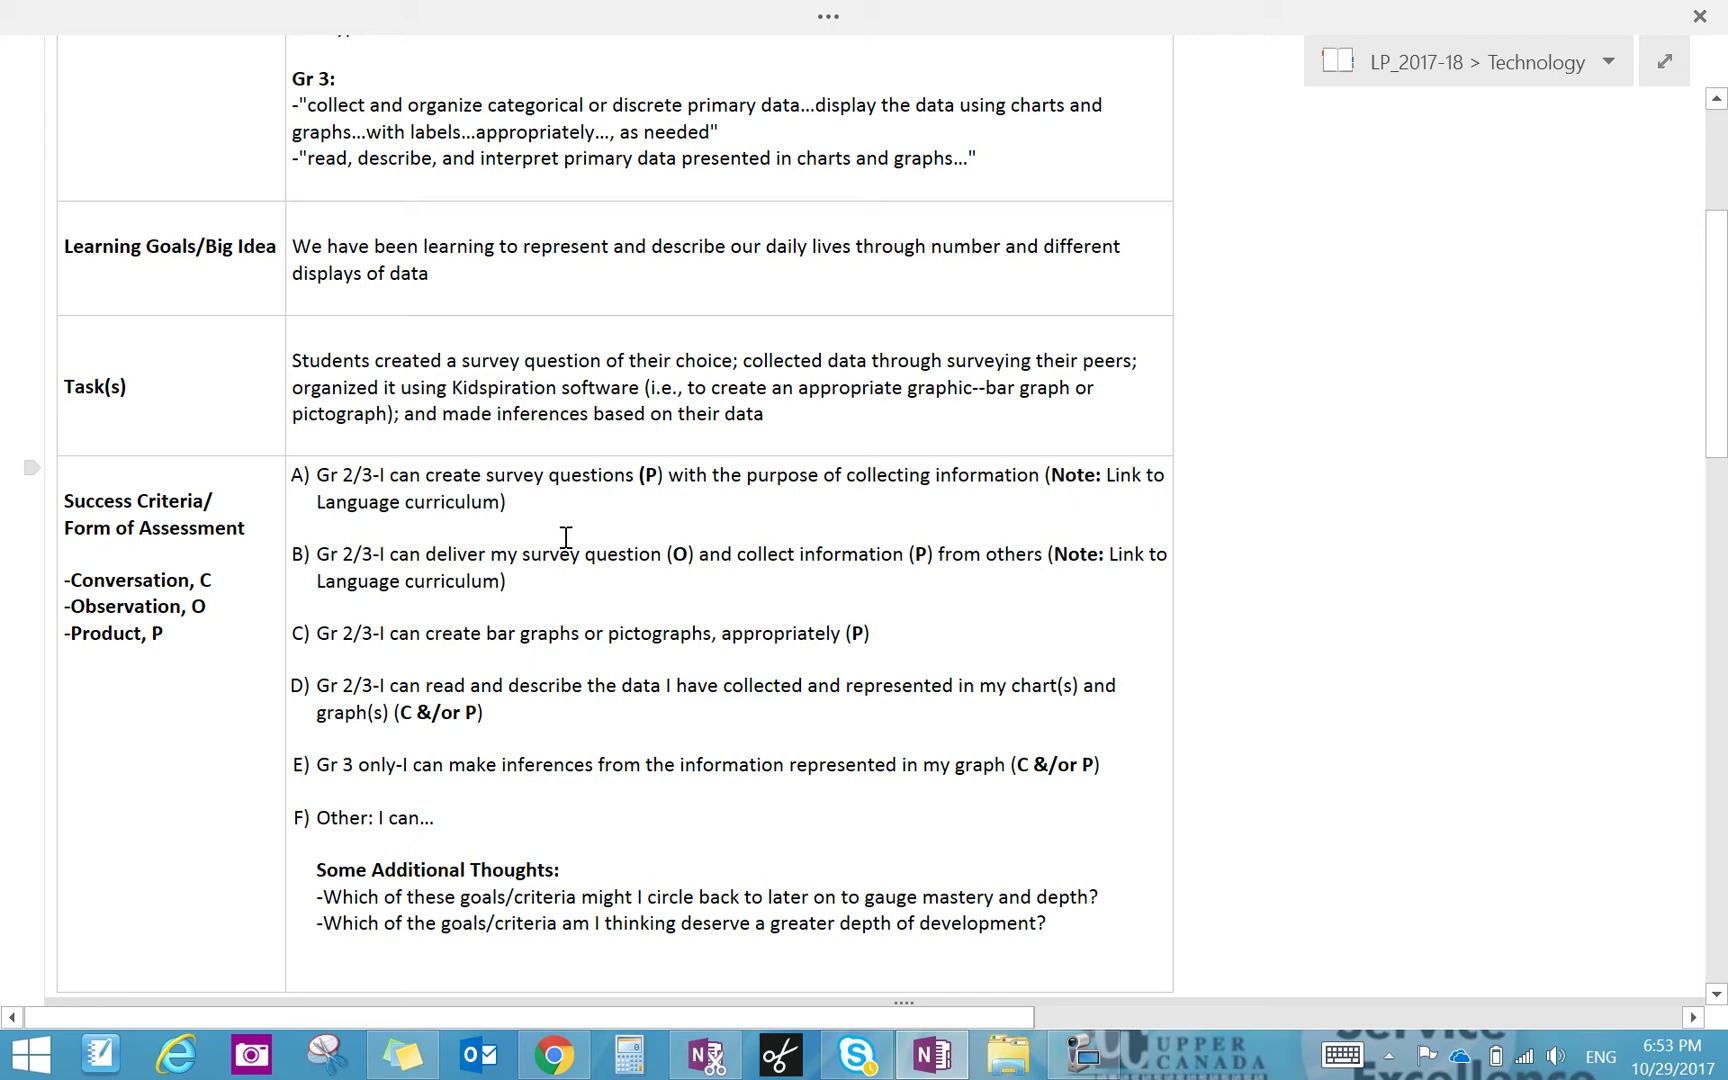
{"action": "scroll", "coordinate": [570, 550], "scroll_direction": "down", "scroll_amount": 1}
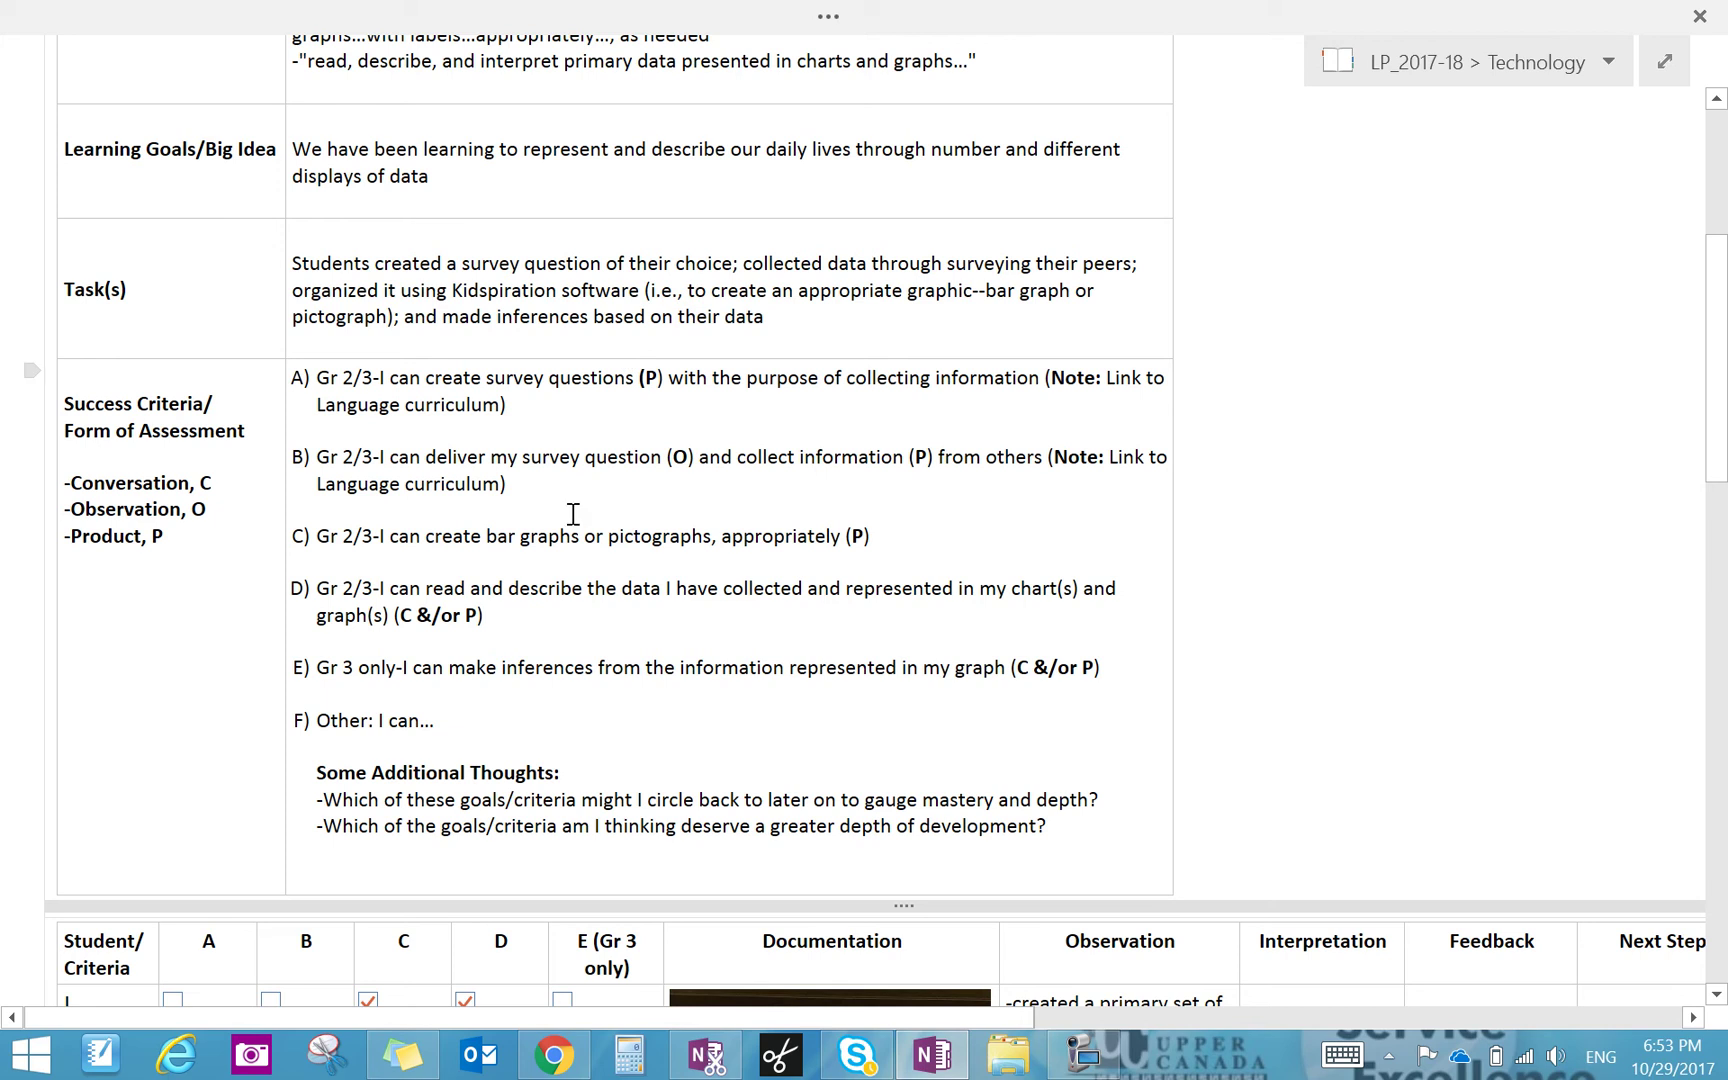
{"action": "scroll", "coordinate": [557, 437], "scroll_direction": "down", "scroll_amount": 1}
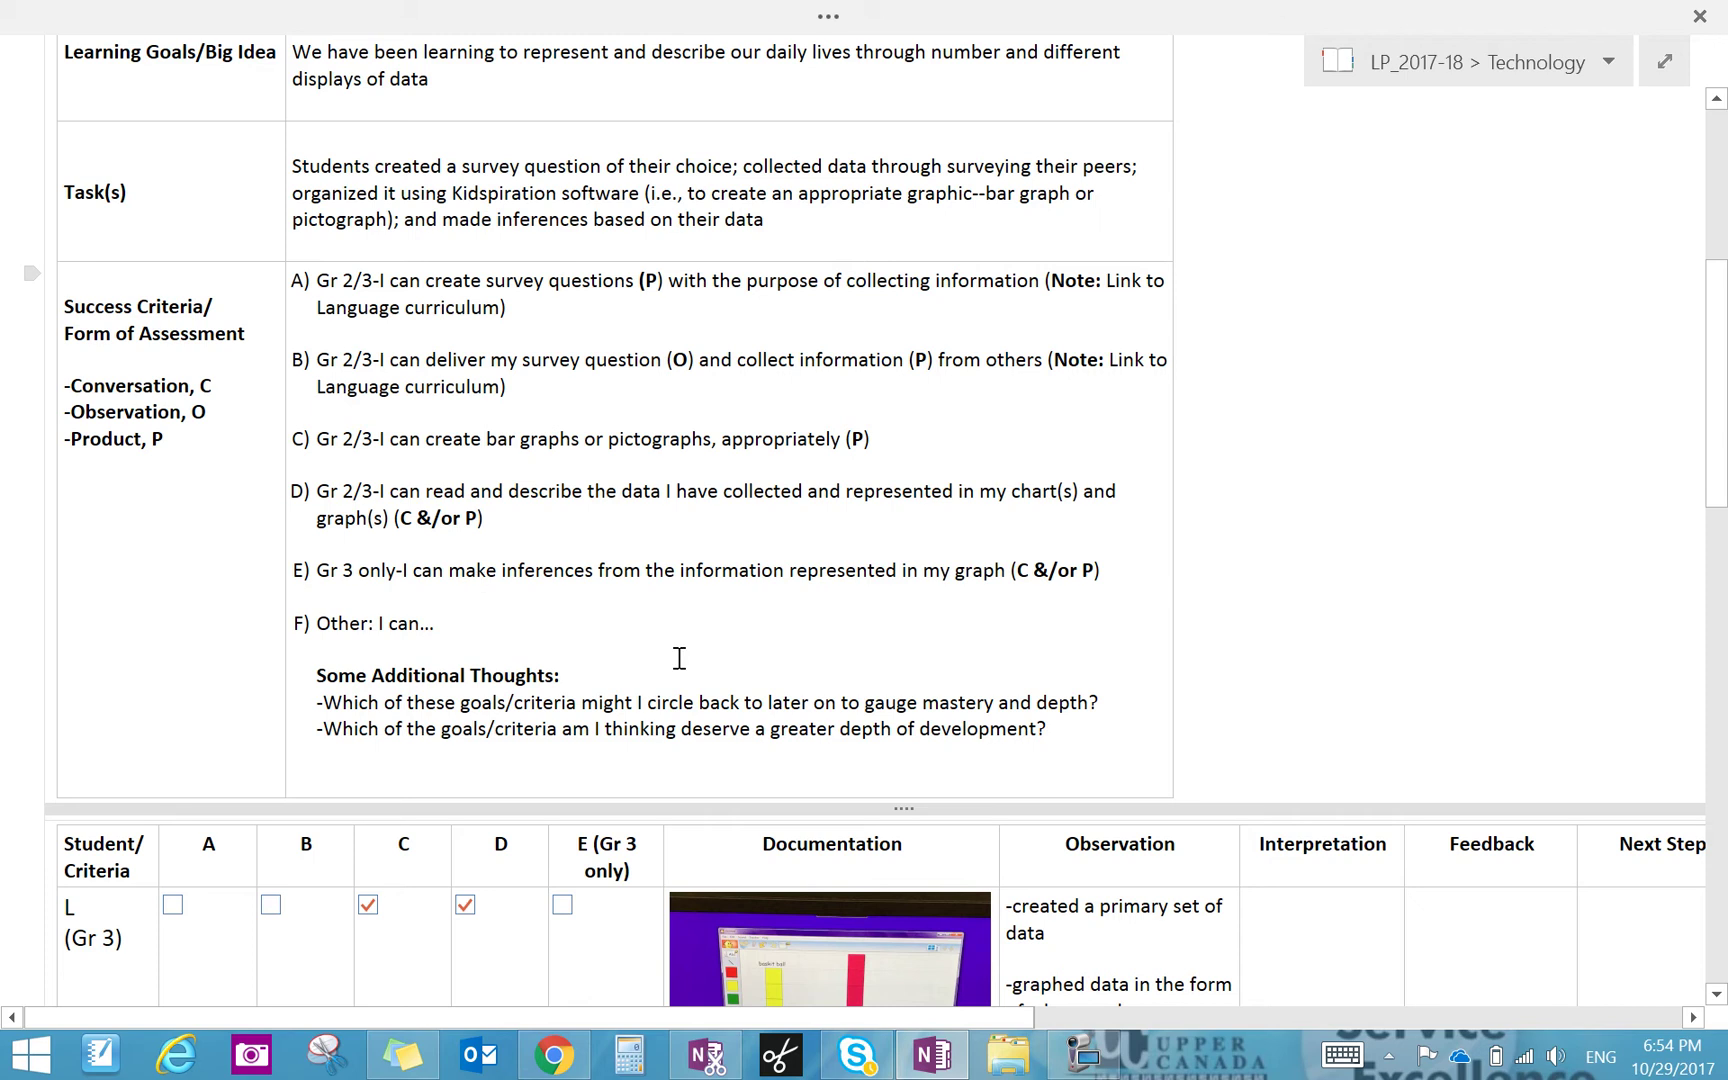
{"action": "scroll", "coordinate": [676, 670], "scroll_direction": "down", "scroll_amount": 1}
{"action": "scroll", "coordinate": [678, 690], "scroll_direction": "down", "scroll_amount": 3}
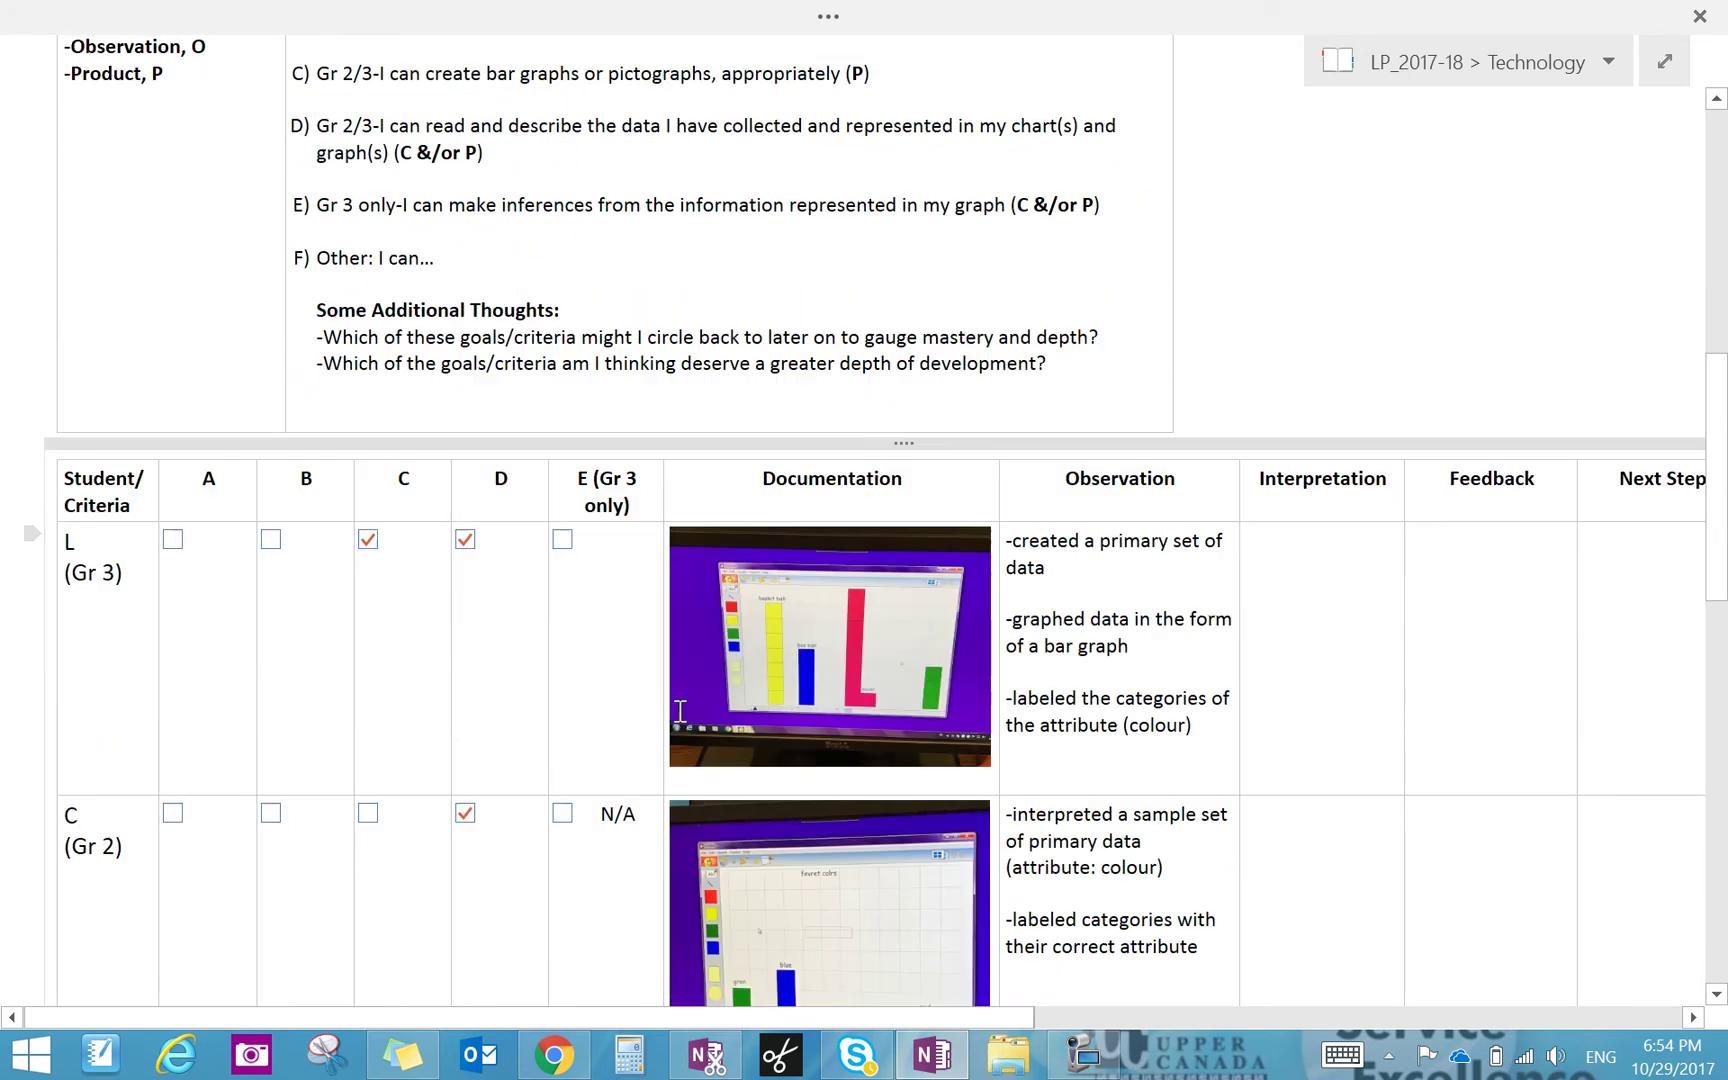
{"action": "scroll", "coordinate": [680, 710], "scroll_direction": "down", "scroll_amount": 1}
{"action": "scroll", "coordinate": [684, 750], "scroll_direction": "down", "scroll_amount": 1}
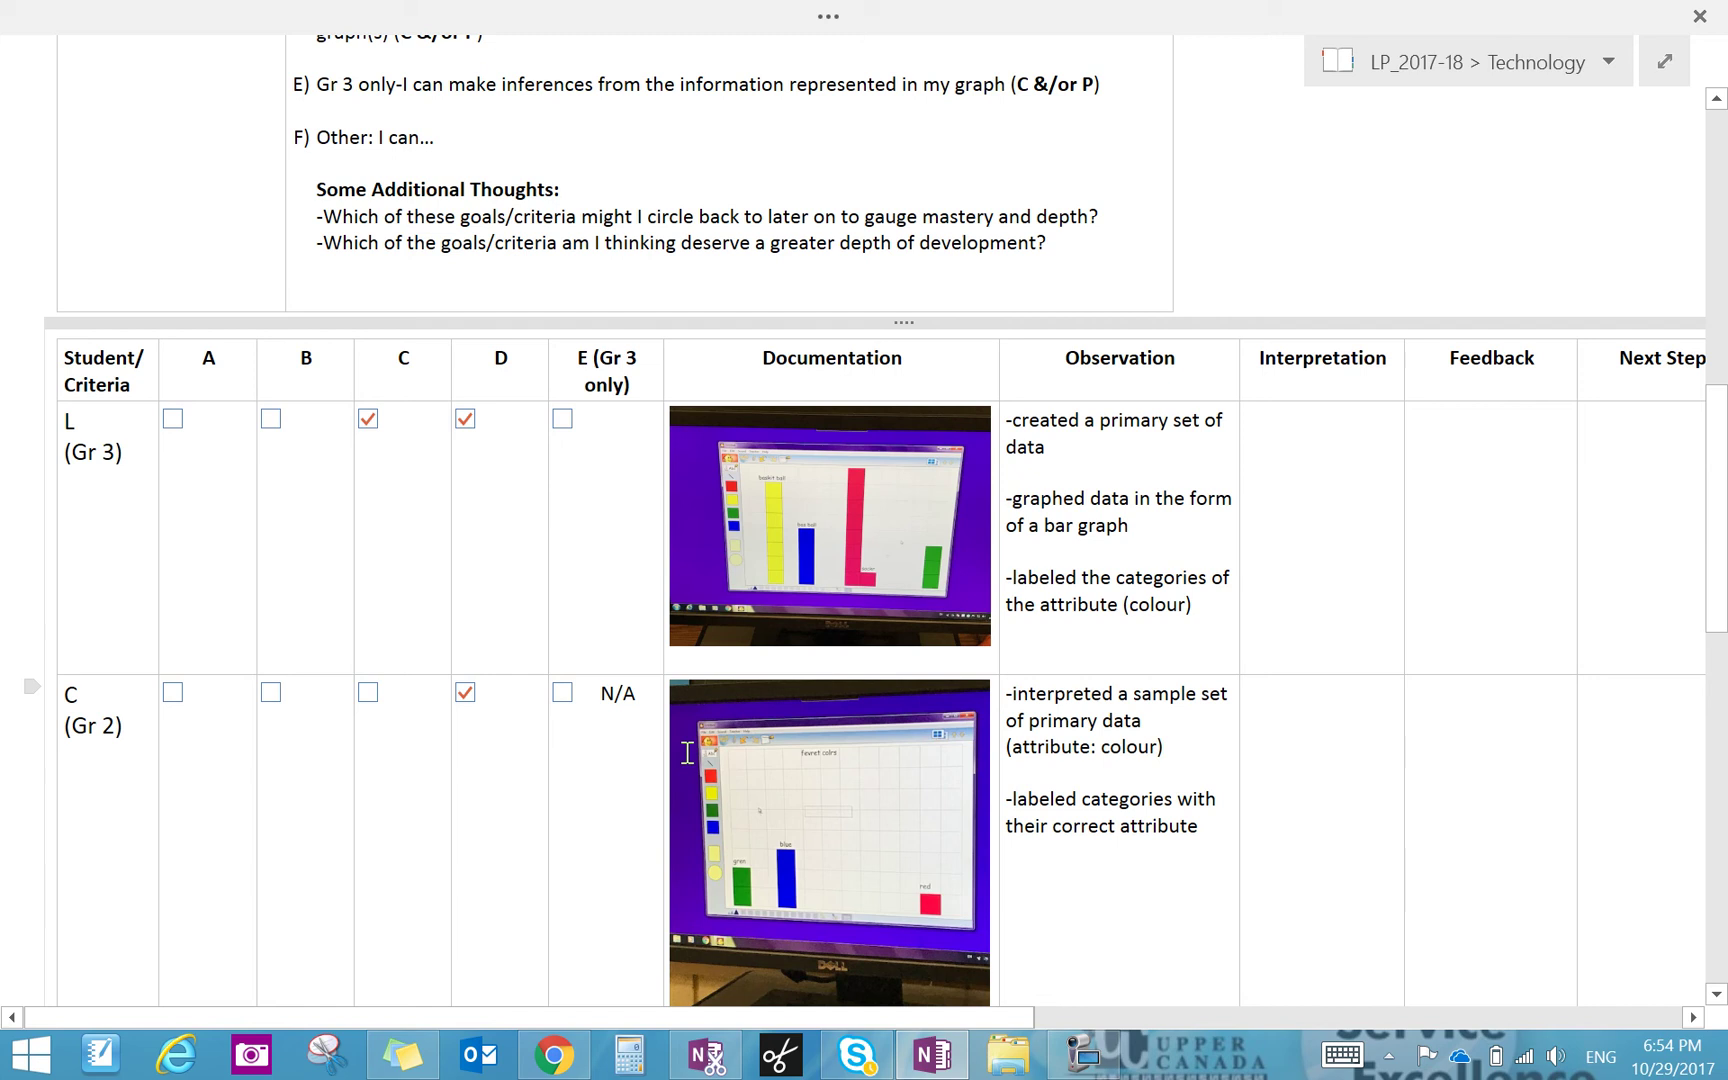
{"action": "scroll", "coordinate": [678, 776], "scroll_direction": "down", "scroll_amount": 1}
{"action": "scroll", "coordinate": [672, 780], "scroll_direction": "down", "scroll_amount": 1}
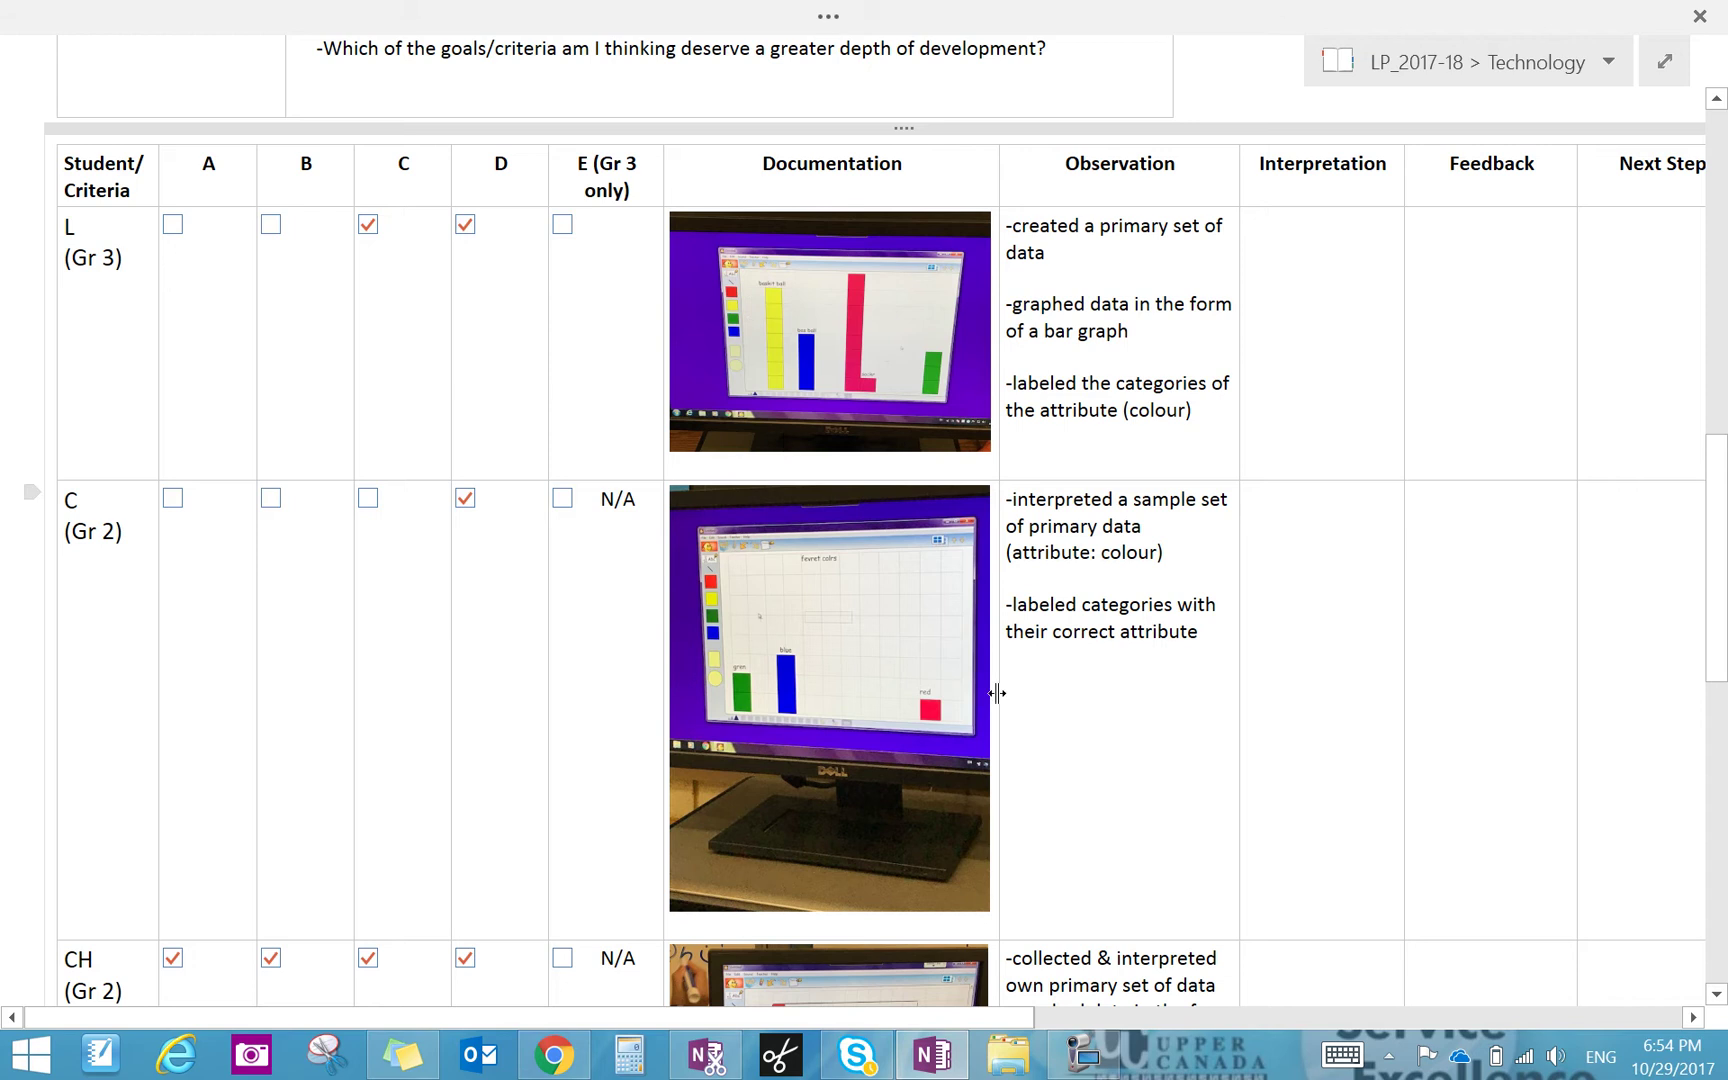
{"action": "scroll", "coordinate": [993, 694], "scroll_direction": "down", "scroll_amount": 1}
{"action": "scroll", "coordinate": [900, 690], "scroll_direction": "down", "scroll_amount": 1}
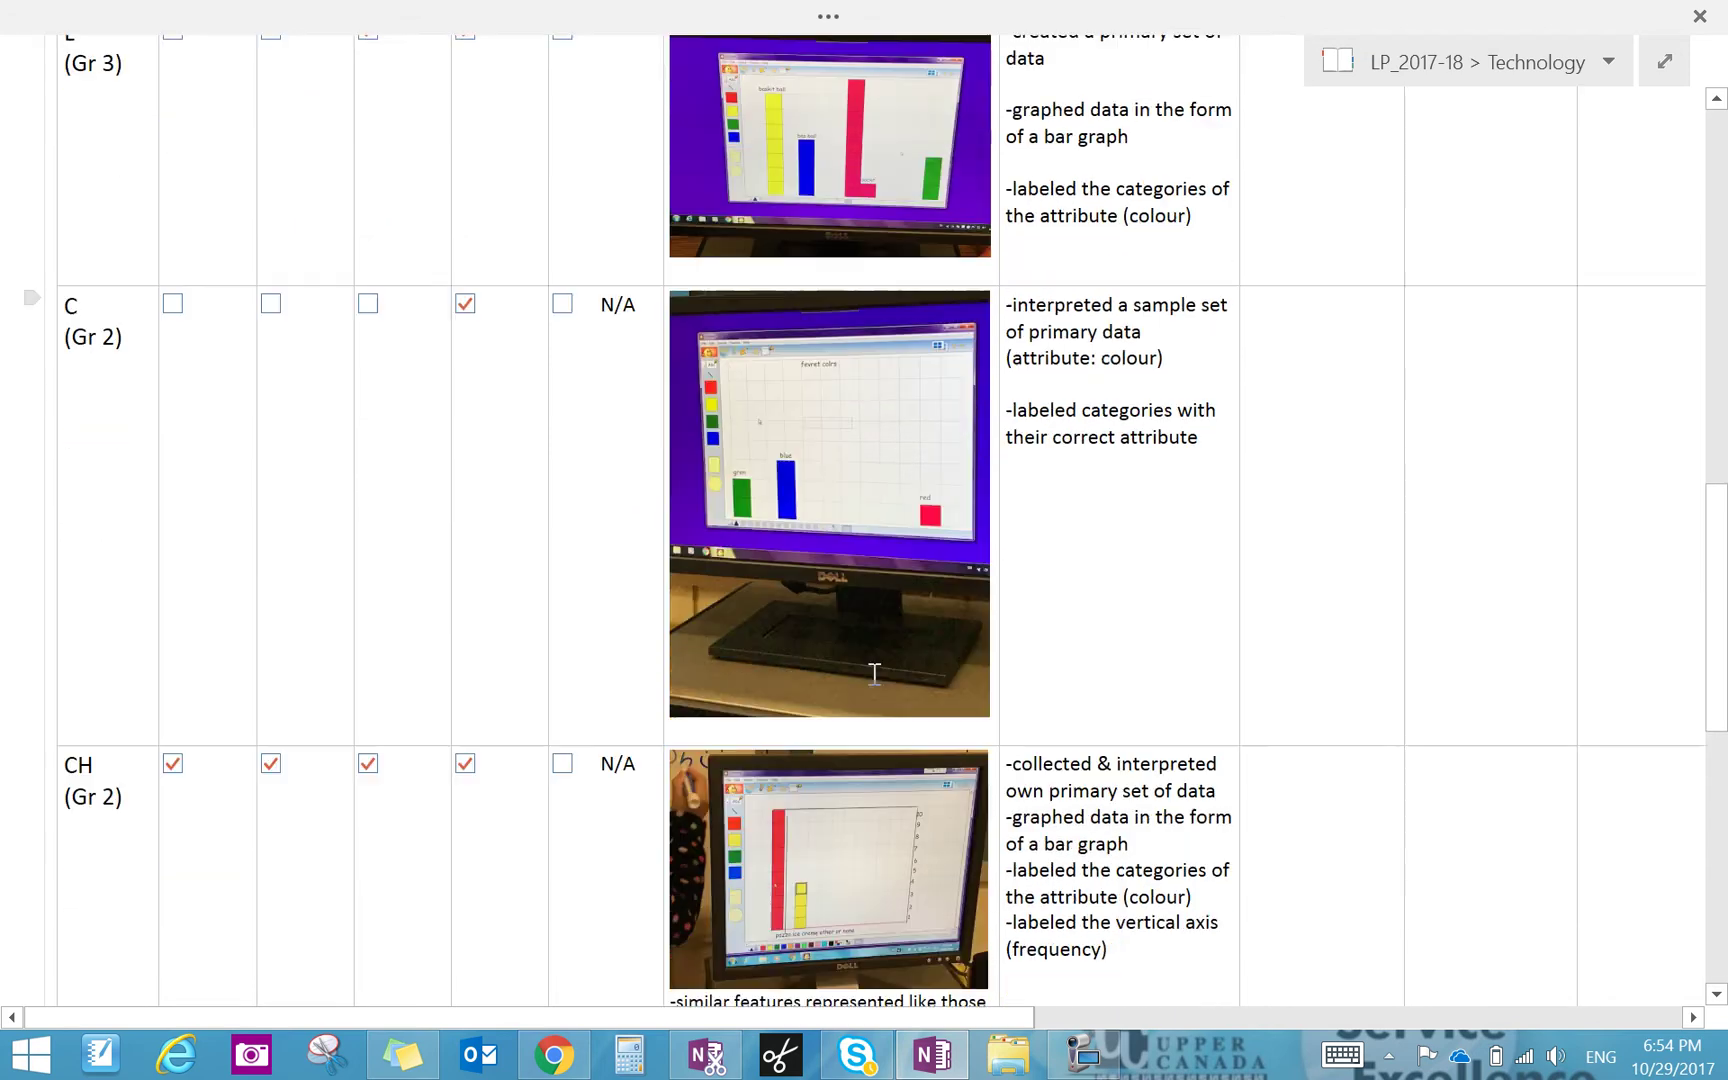
{"action": "scroll", "coordinate": [1045, 470], "scroll_direction": "up", "scroll_amount": 1}
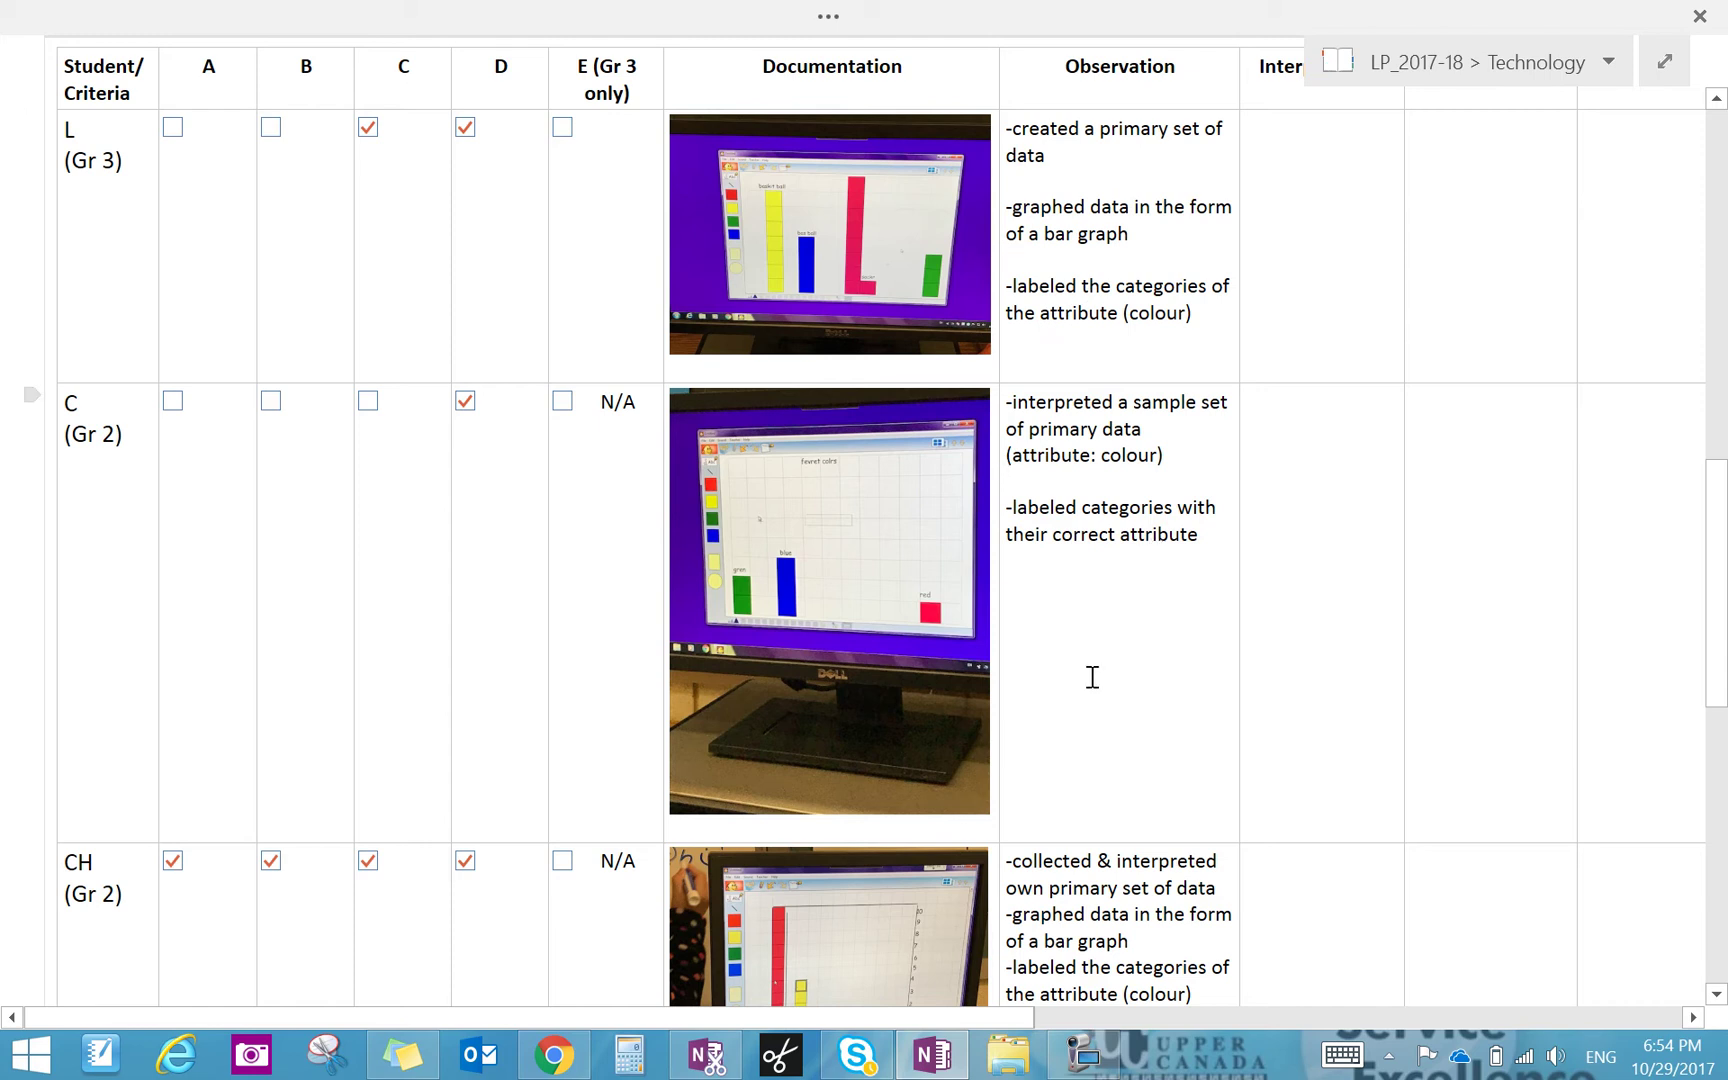
{"action": "scroll", "coordinate": [1091, 708], "scroll_direction": "down", "scroll_amount": 4}
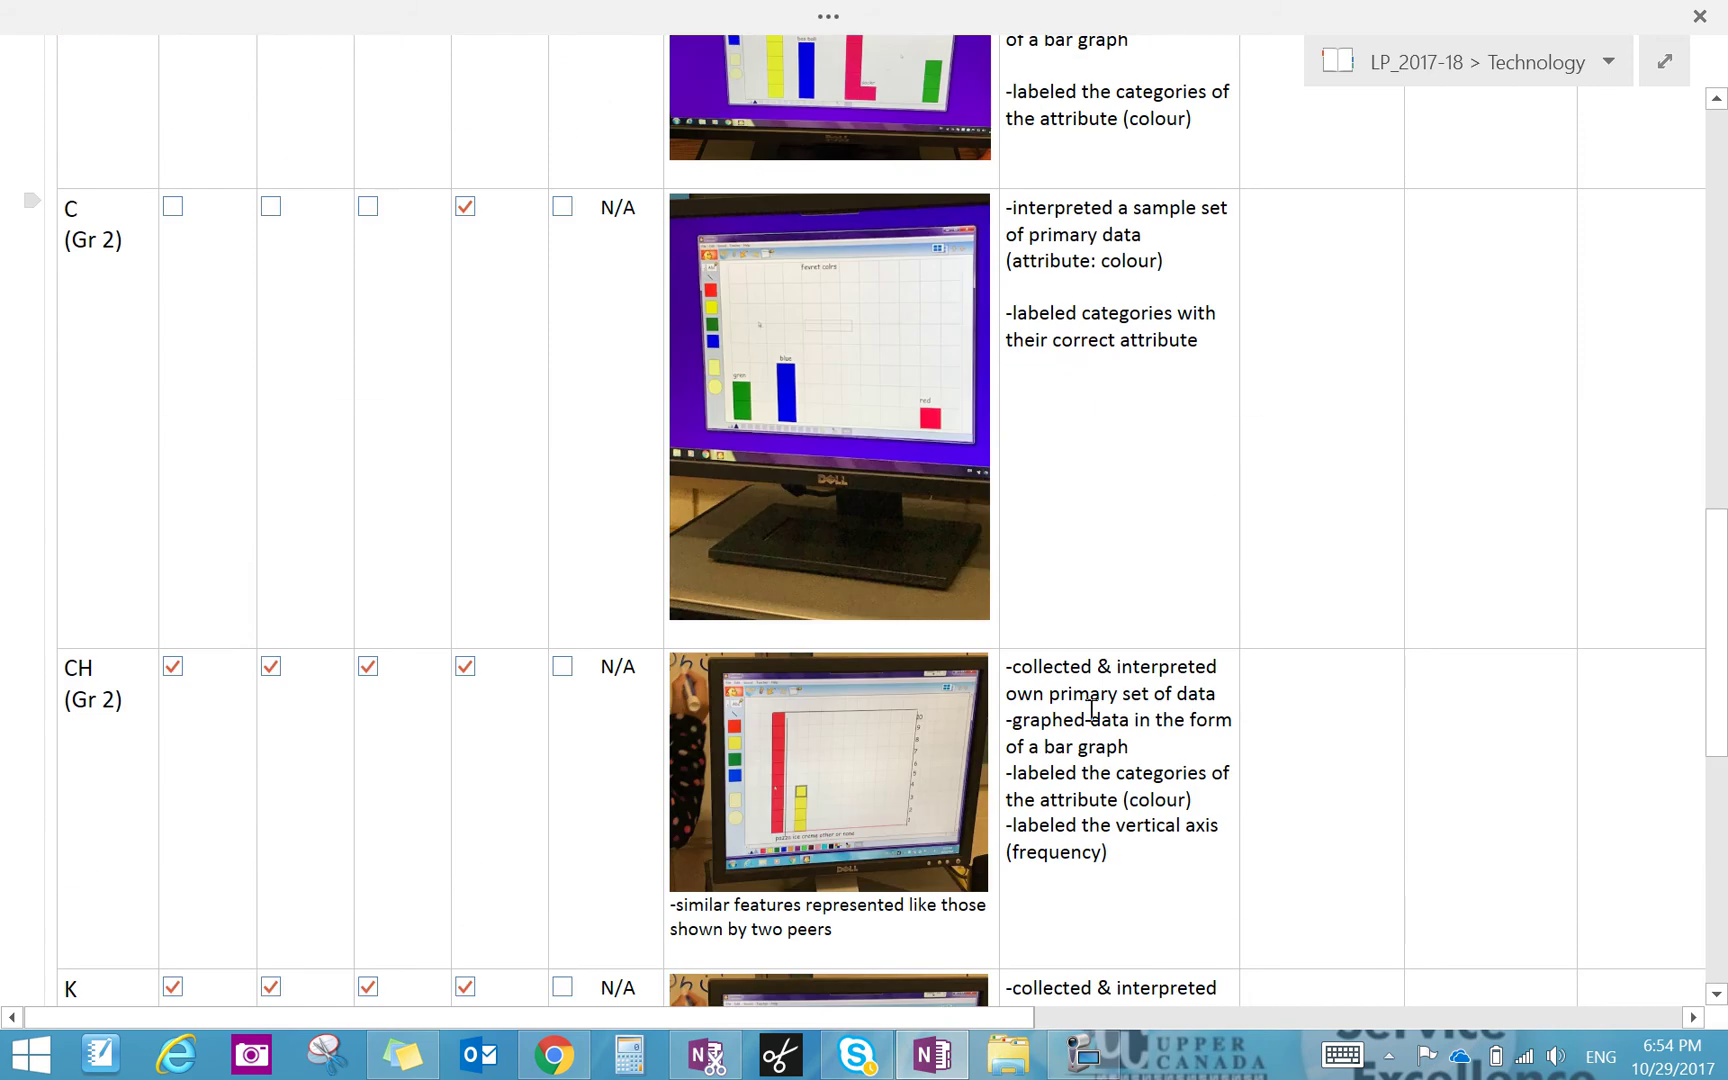
{"action": "scroll", "coordinate": [1098, 708], "scroll_direction": "down", "scroll_amount": 2}
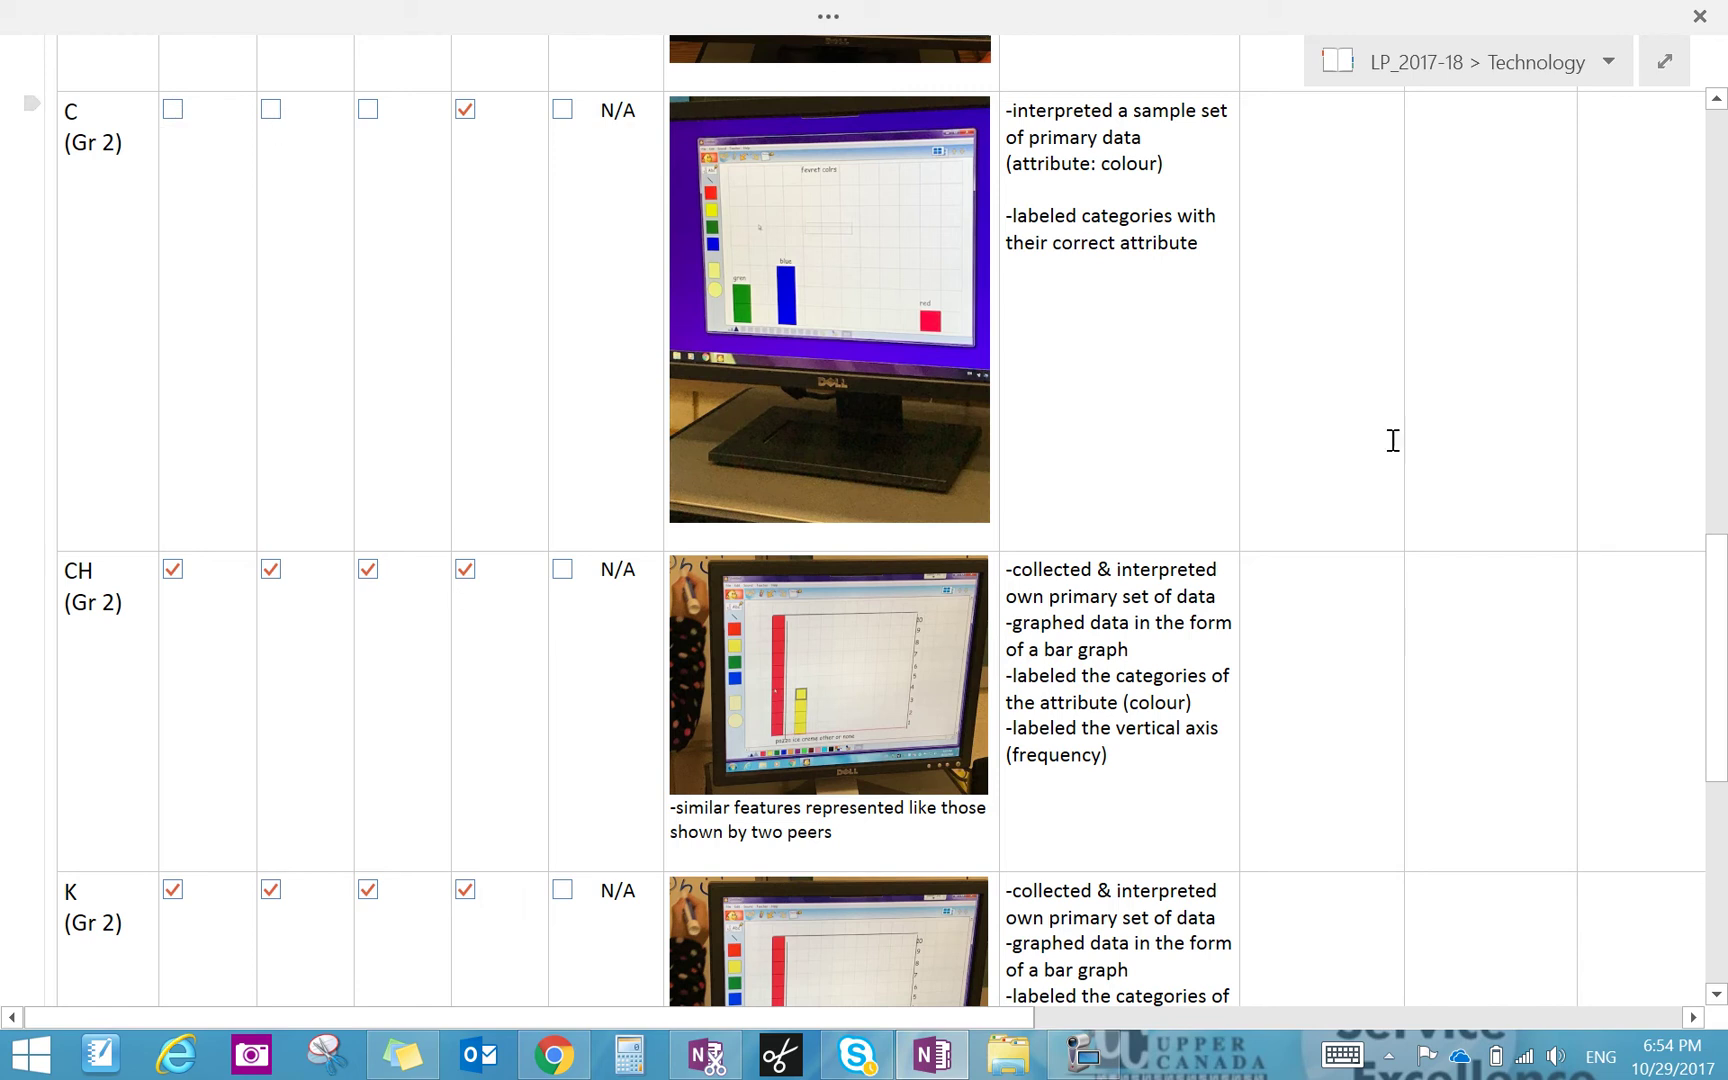
{"action": "scroll", "coordinate": [1393, 440], "scroll_direction": "up", "scroll_amount": 5}
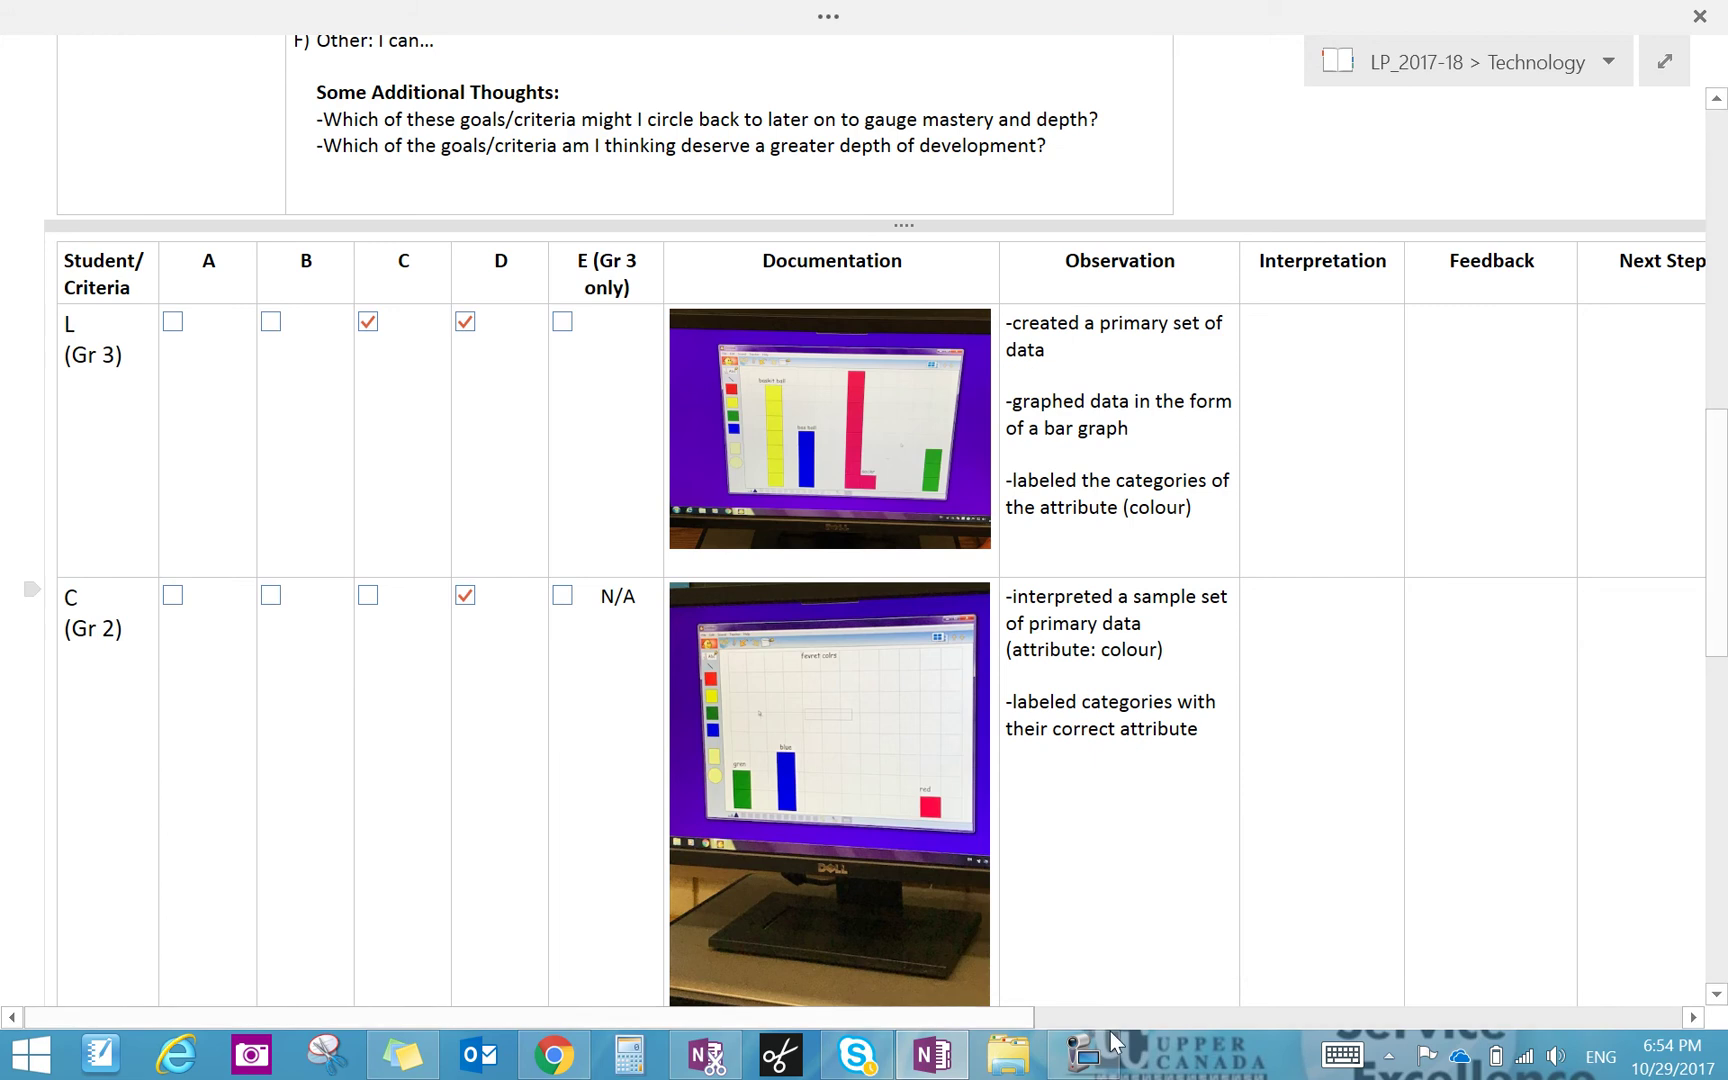
{"action": "scroll", "coordinate": [891, 1017], "scroll_direction": "right", "scroll_amount": 3}
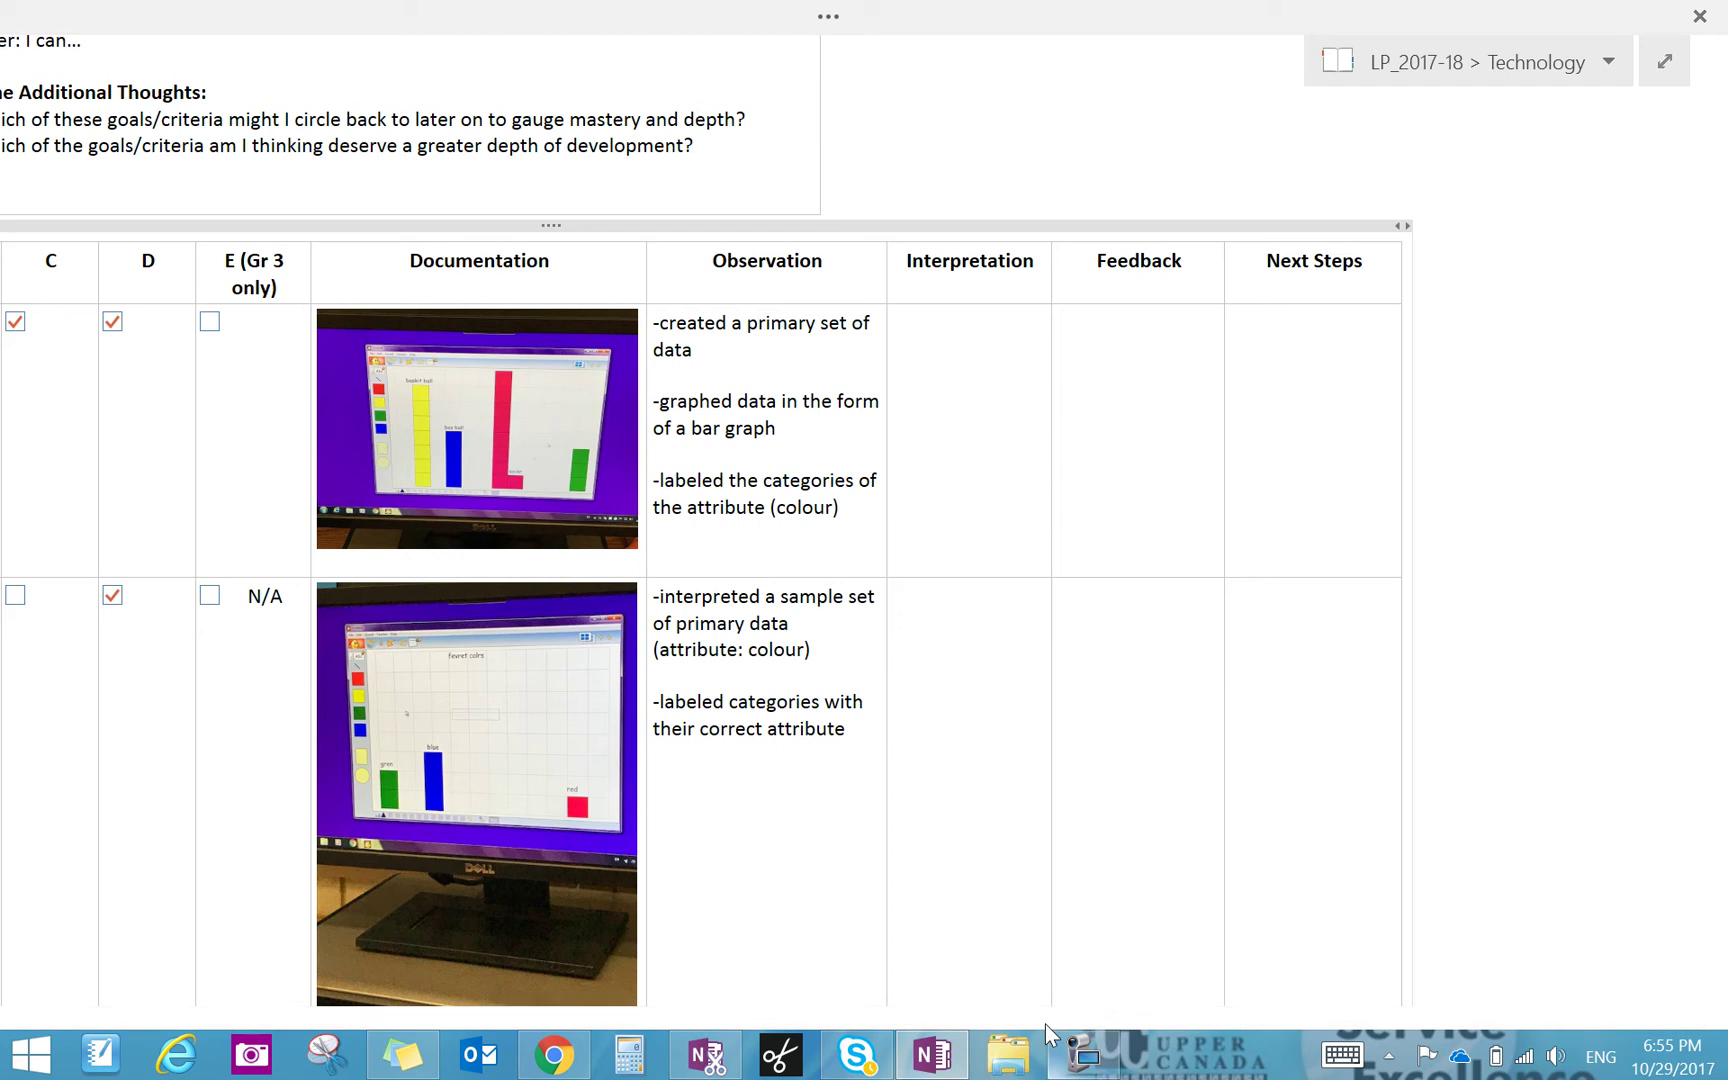
{"action": "left_click_drag", "start_coordinate": [1031, 1020], "coordinate": [833, 1057]}
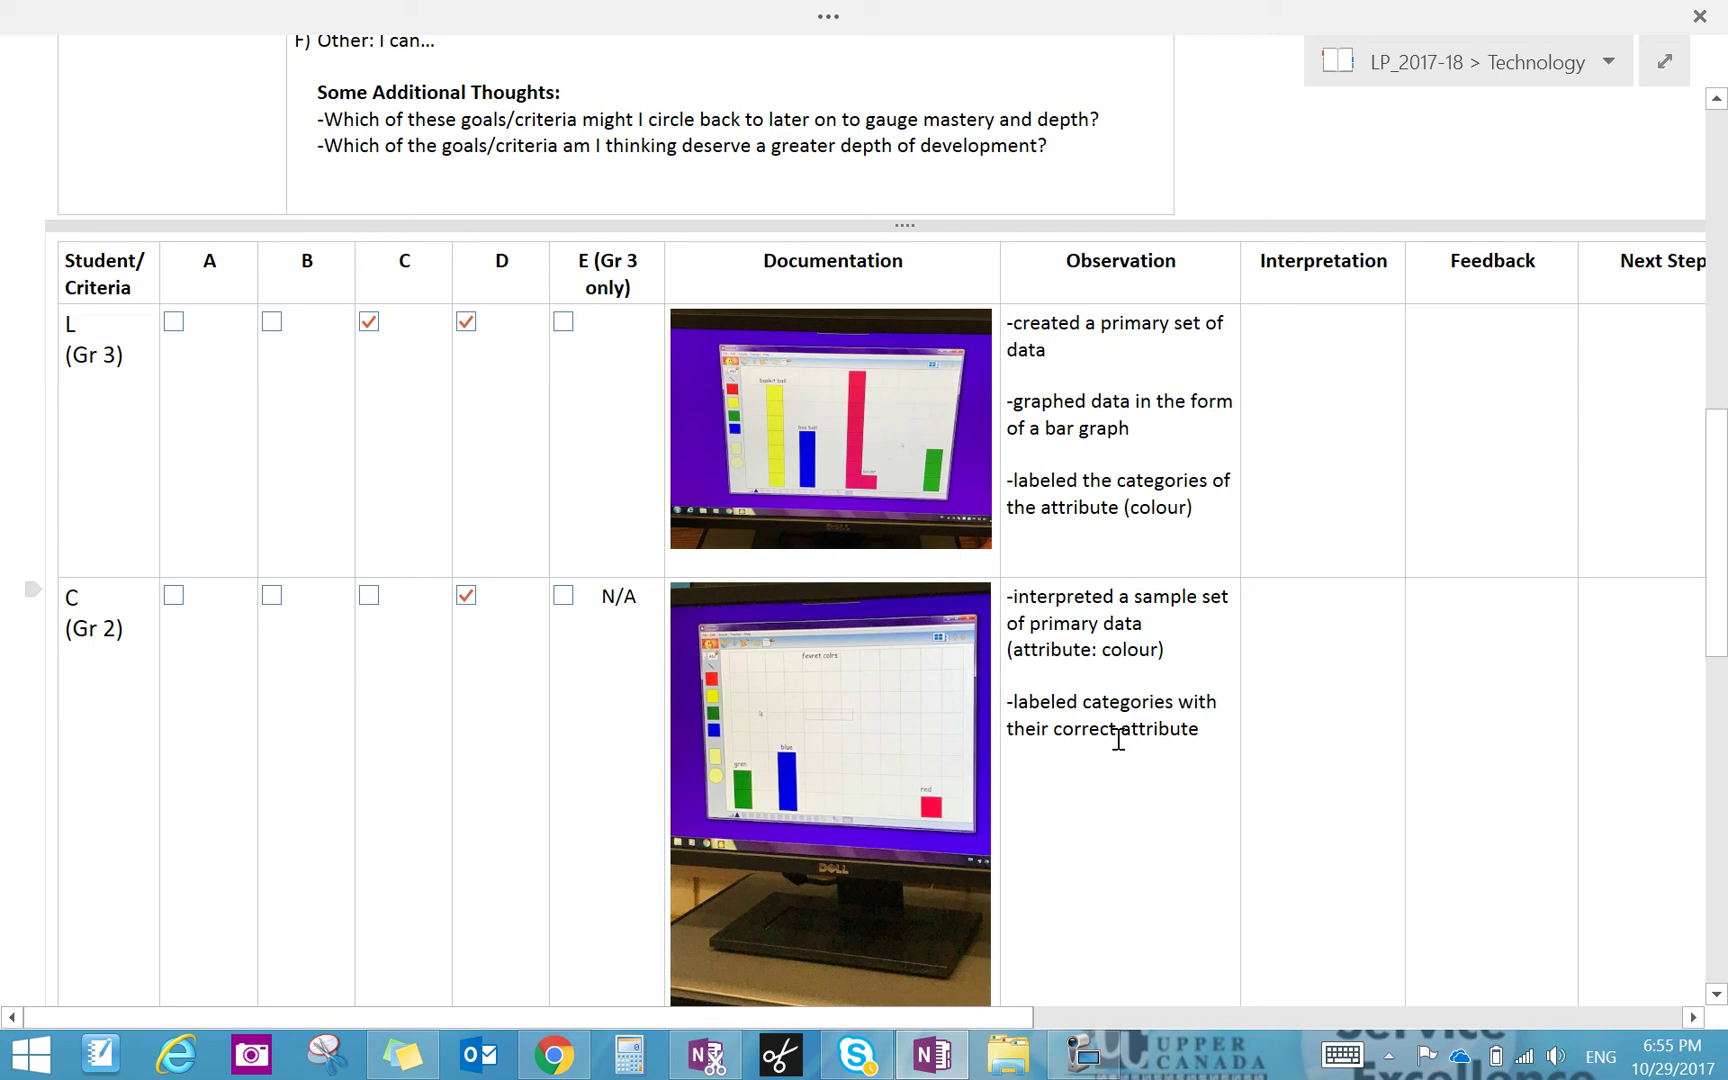
{"action": "scroll", "coordinate": [1118, 750], "scroll_direction": "down", "scroll_amount": 1}
{"action": "scroll", "coordinate": [1110, 758], "scroll_direction": "down", "scroll_amount": 6}
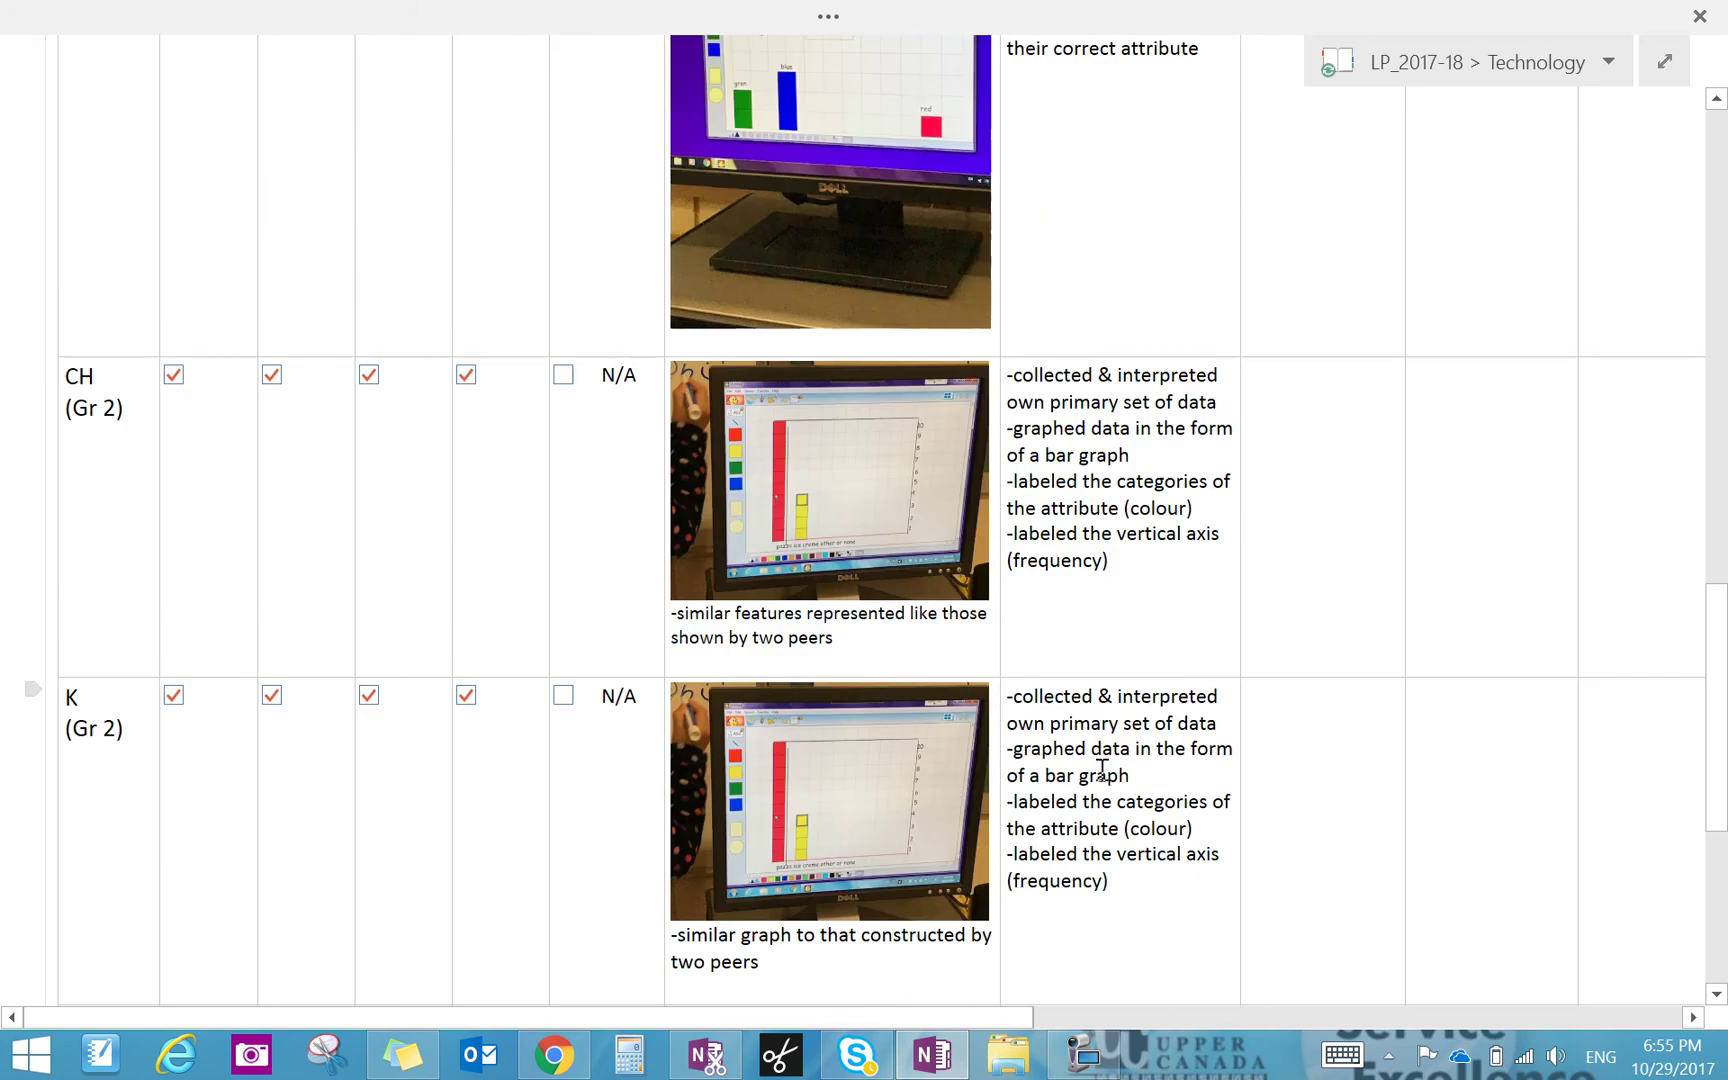
{"action": "scroll", "coordinate": [1101, 780], "scroll_direction": "down", "scroll_amount": 1}
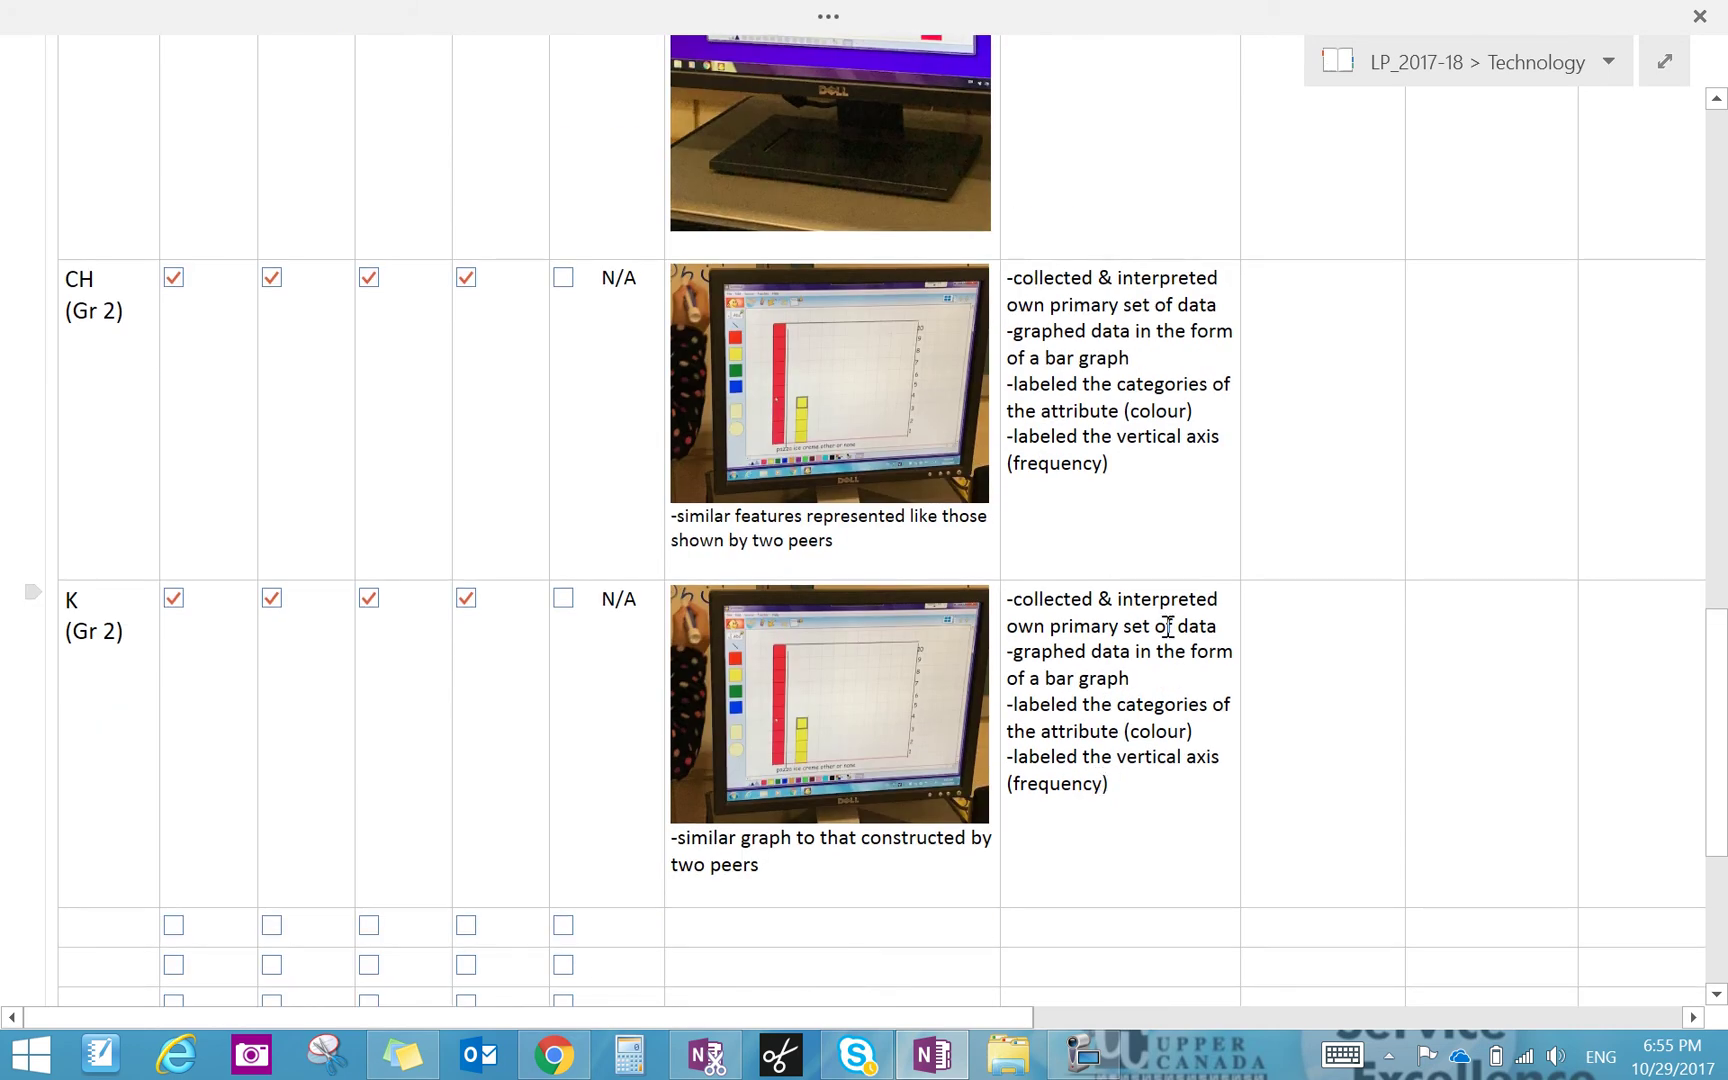
{"action": "scroll", "coordinate": [1030, 670], "scroll_direction": "down", "scroll_amount": 2}
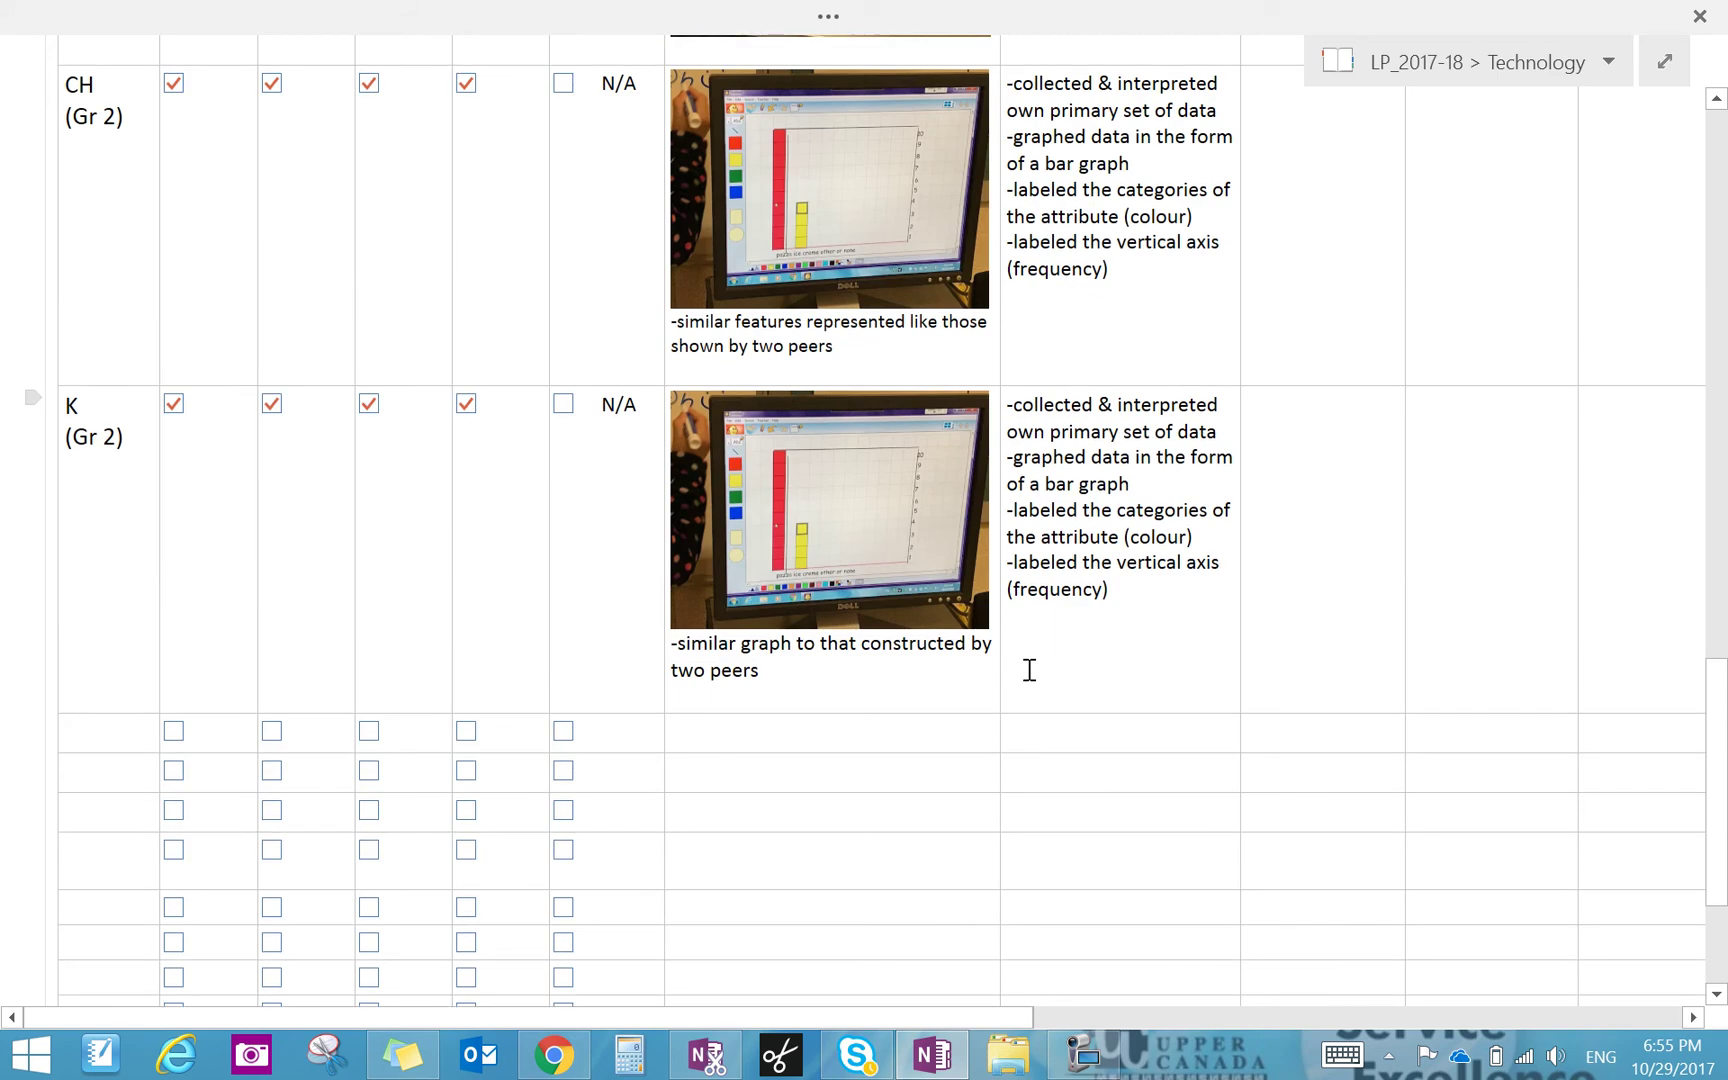
Label the empty row below K as TE and place the cursor in its Documentation cell
{"action": "key", "text": "Down"}
{"action": "key", "text": "Down"}
{"action": "key", "text": "Down"}
{"action": "key", "text": "Down"}
{"action": "key", "text": "Down"}
{"action": "key", "text": "Down"}
{"action": "left_click", "coordinate": [1084, 1055]}
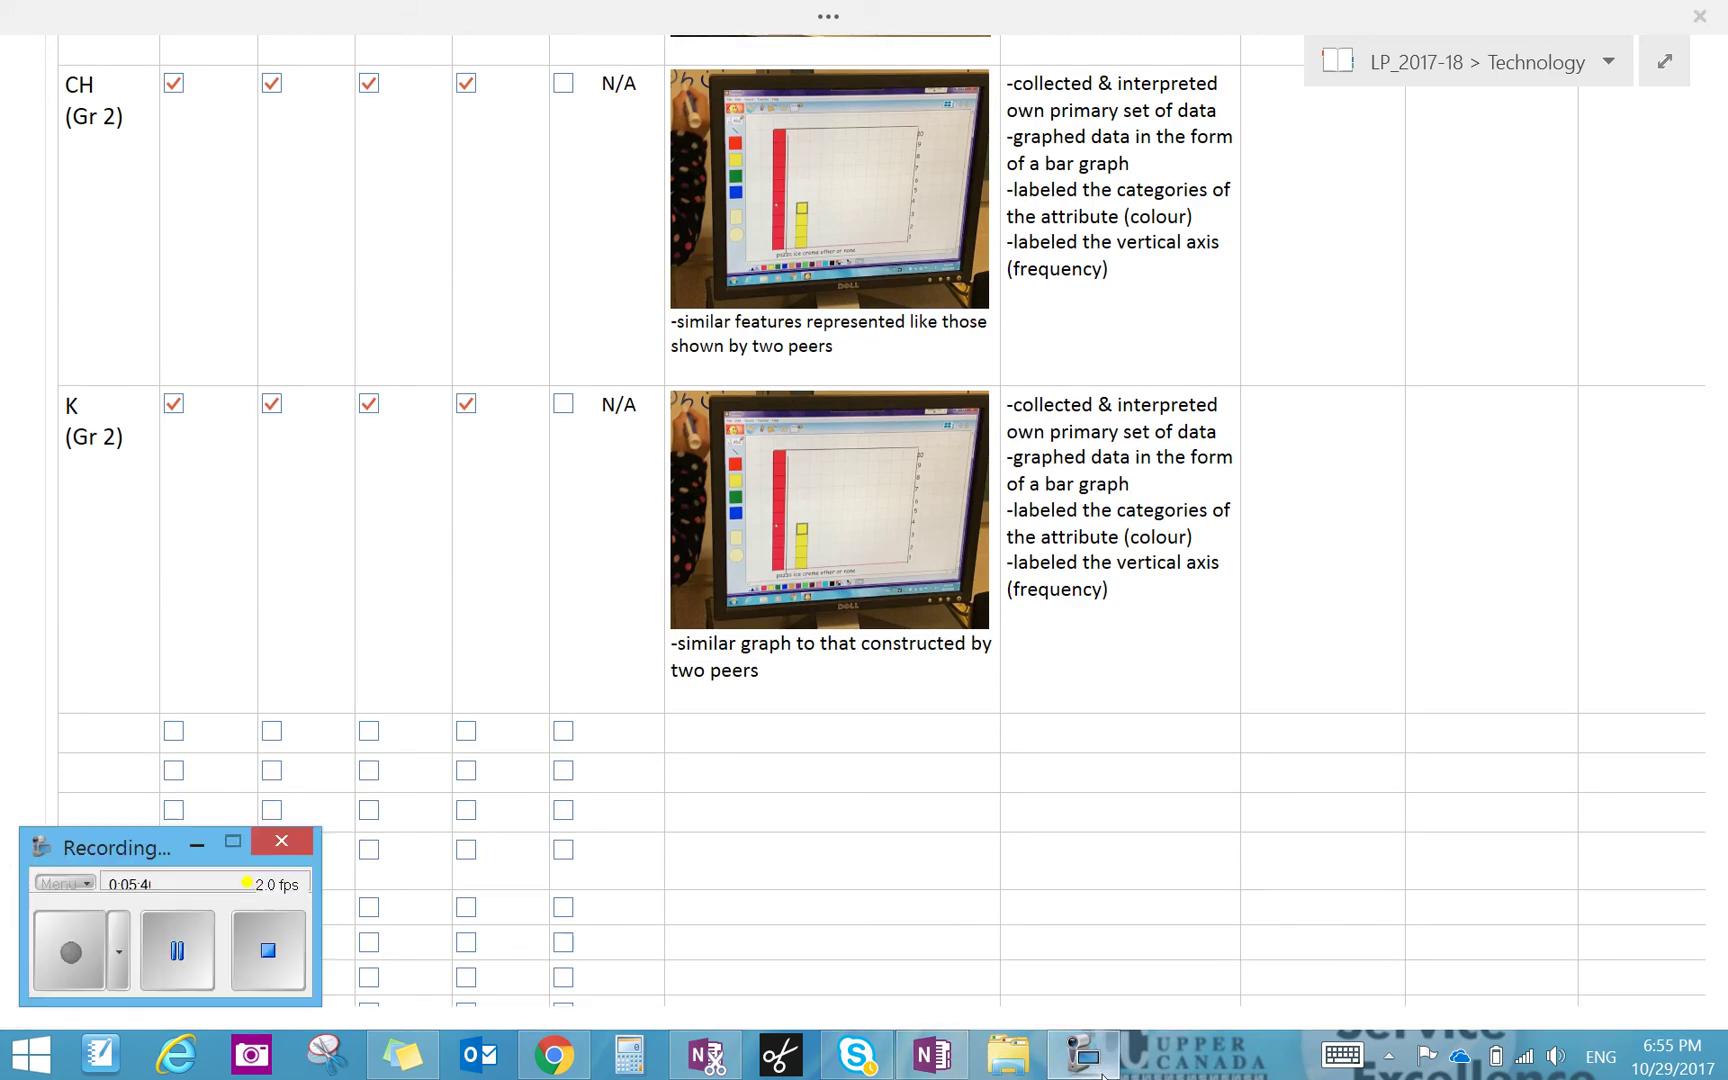
{"action": "left_click", "coordinate": [197, 845]}
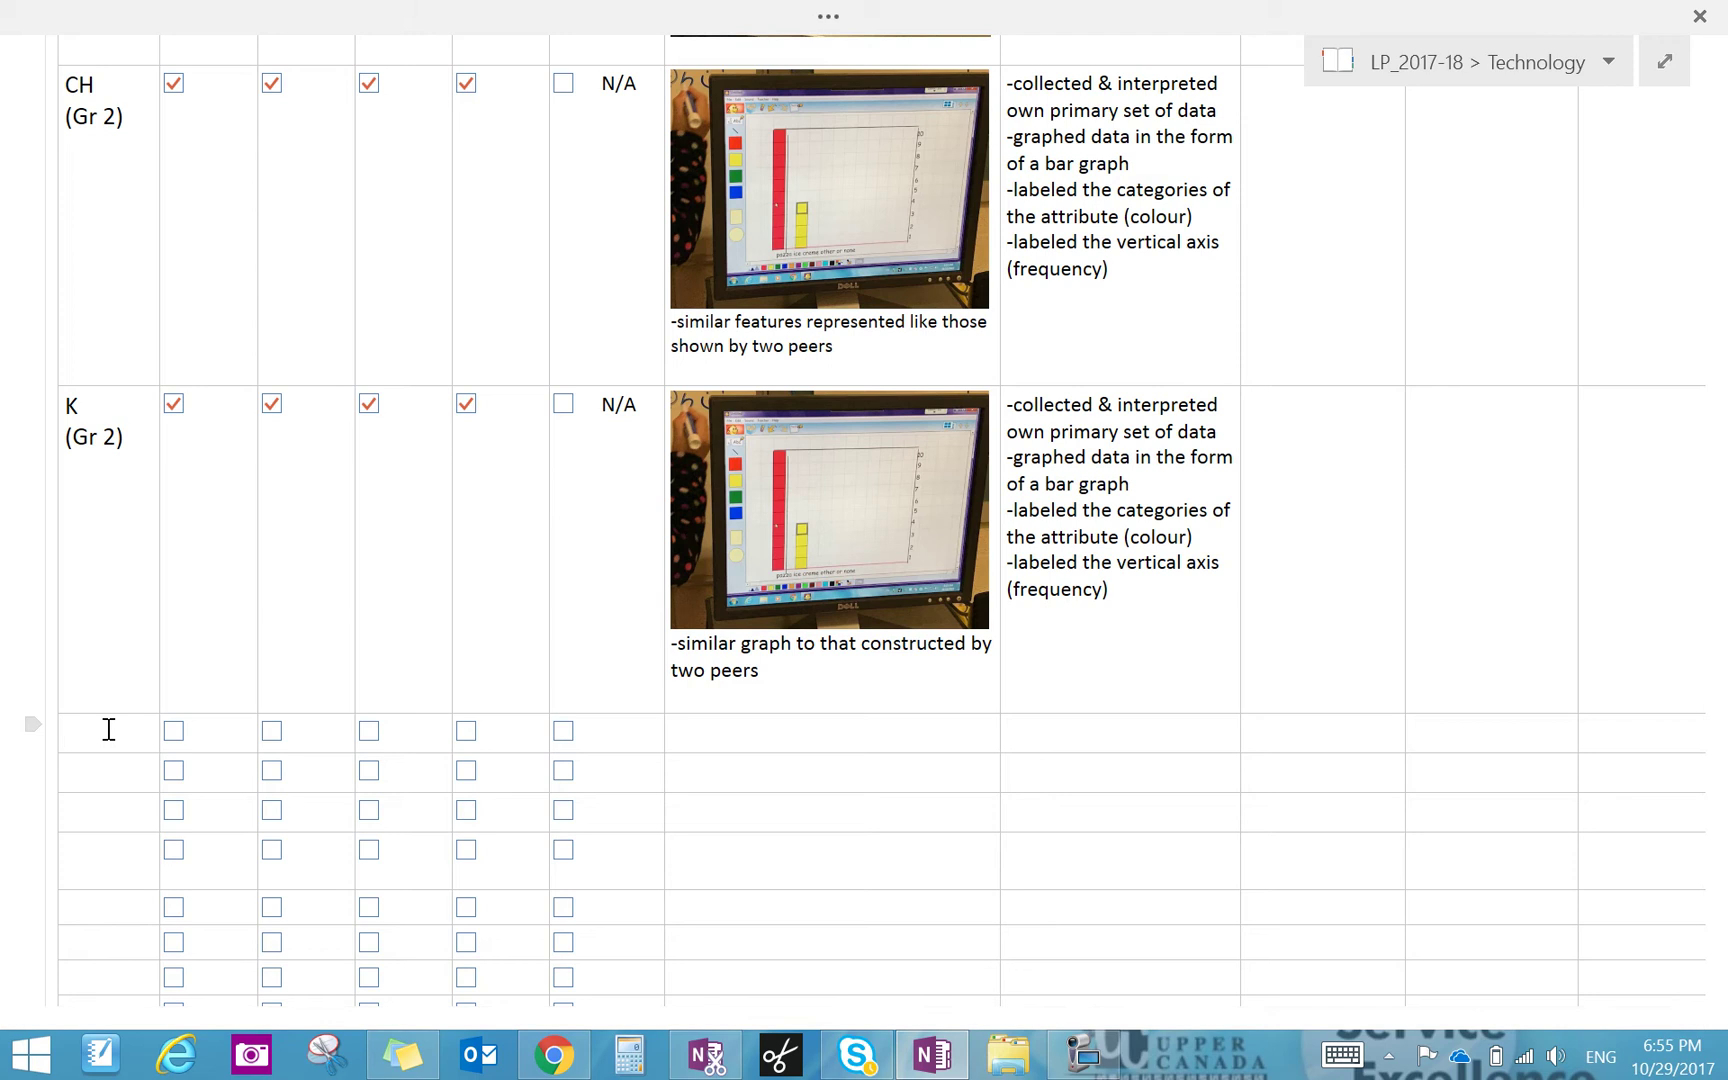
{"action": "type", "text": "TE"}
{"action": "left_click", "coordinate": [697, 733]}
Return to normal view with the notebook and page lists, showing the Insert commands
{"action": "left_click", "coordinate": [1665, 62]}
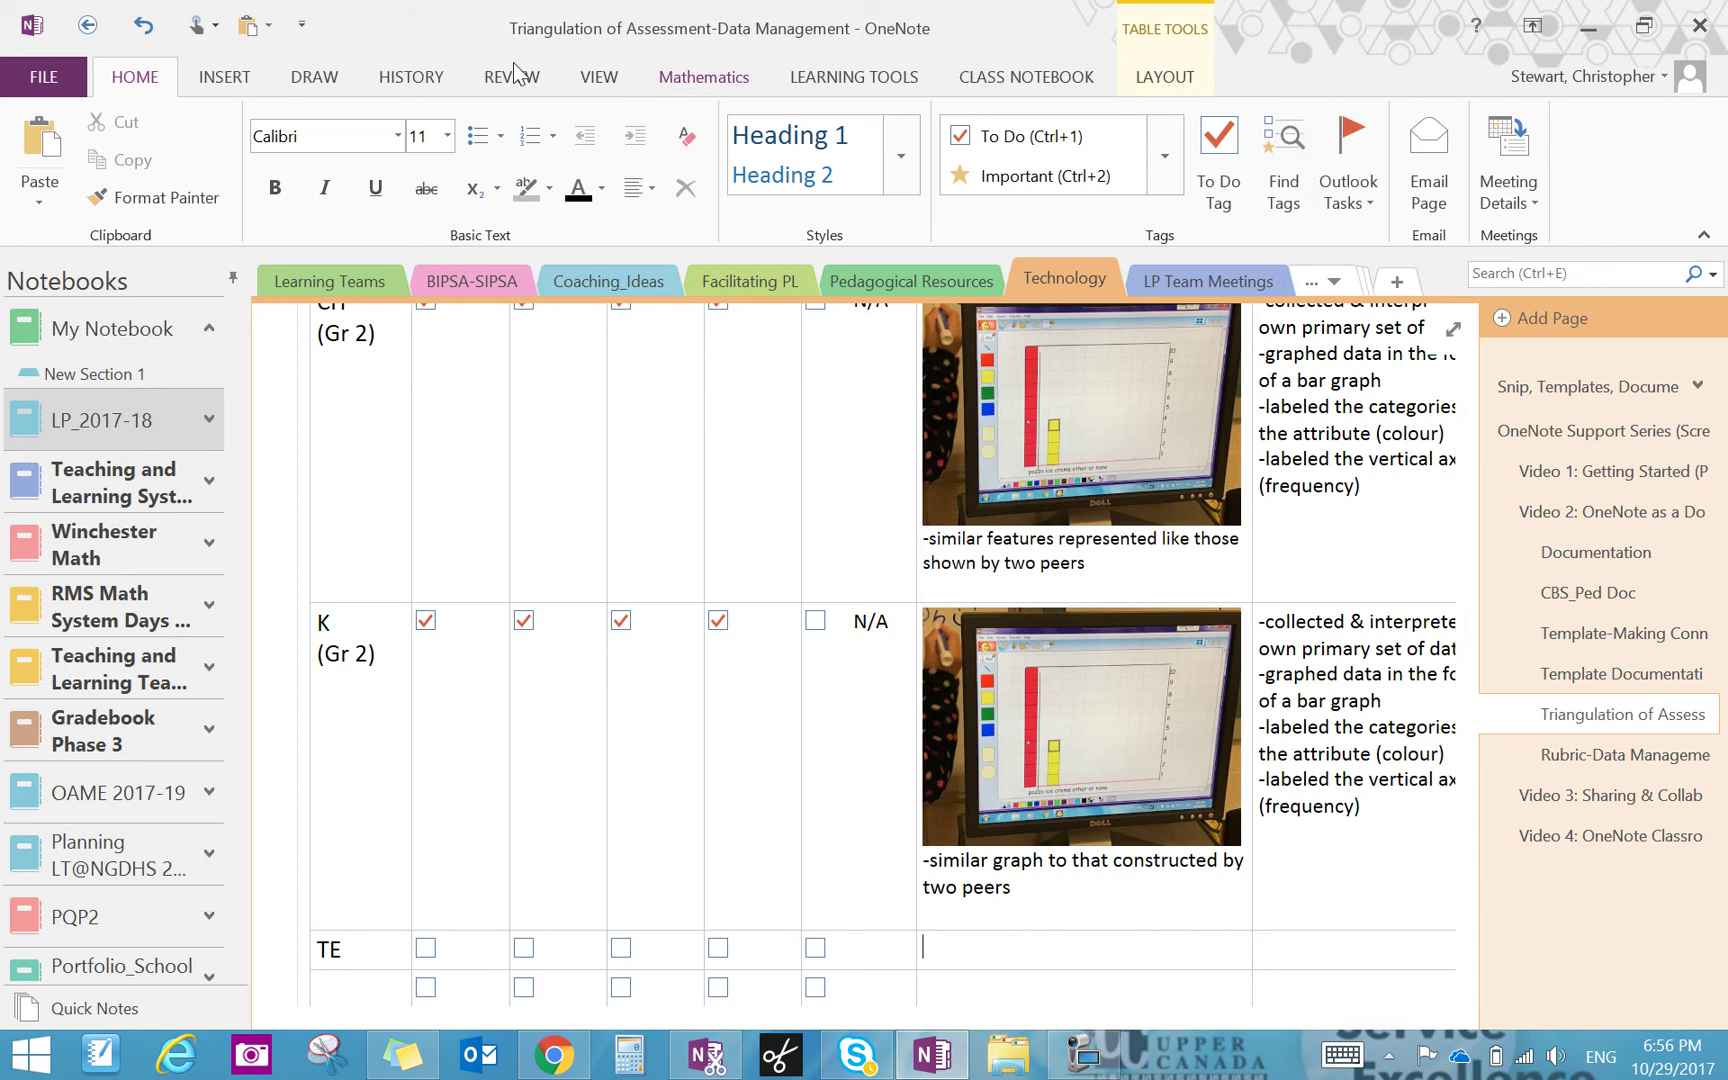
{"action": "left_click", "coordinate": [210, 86]}
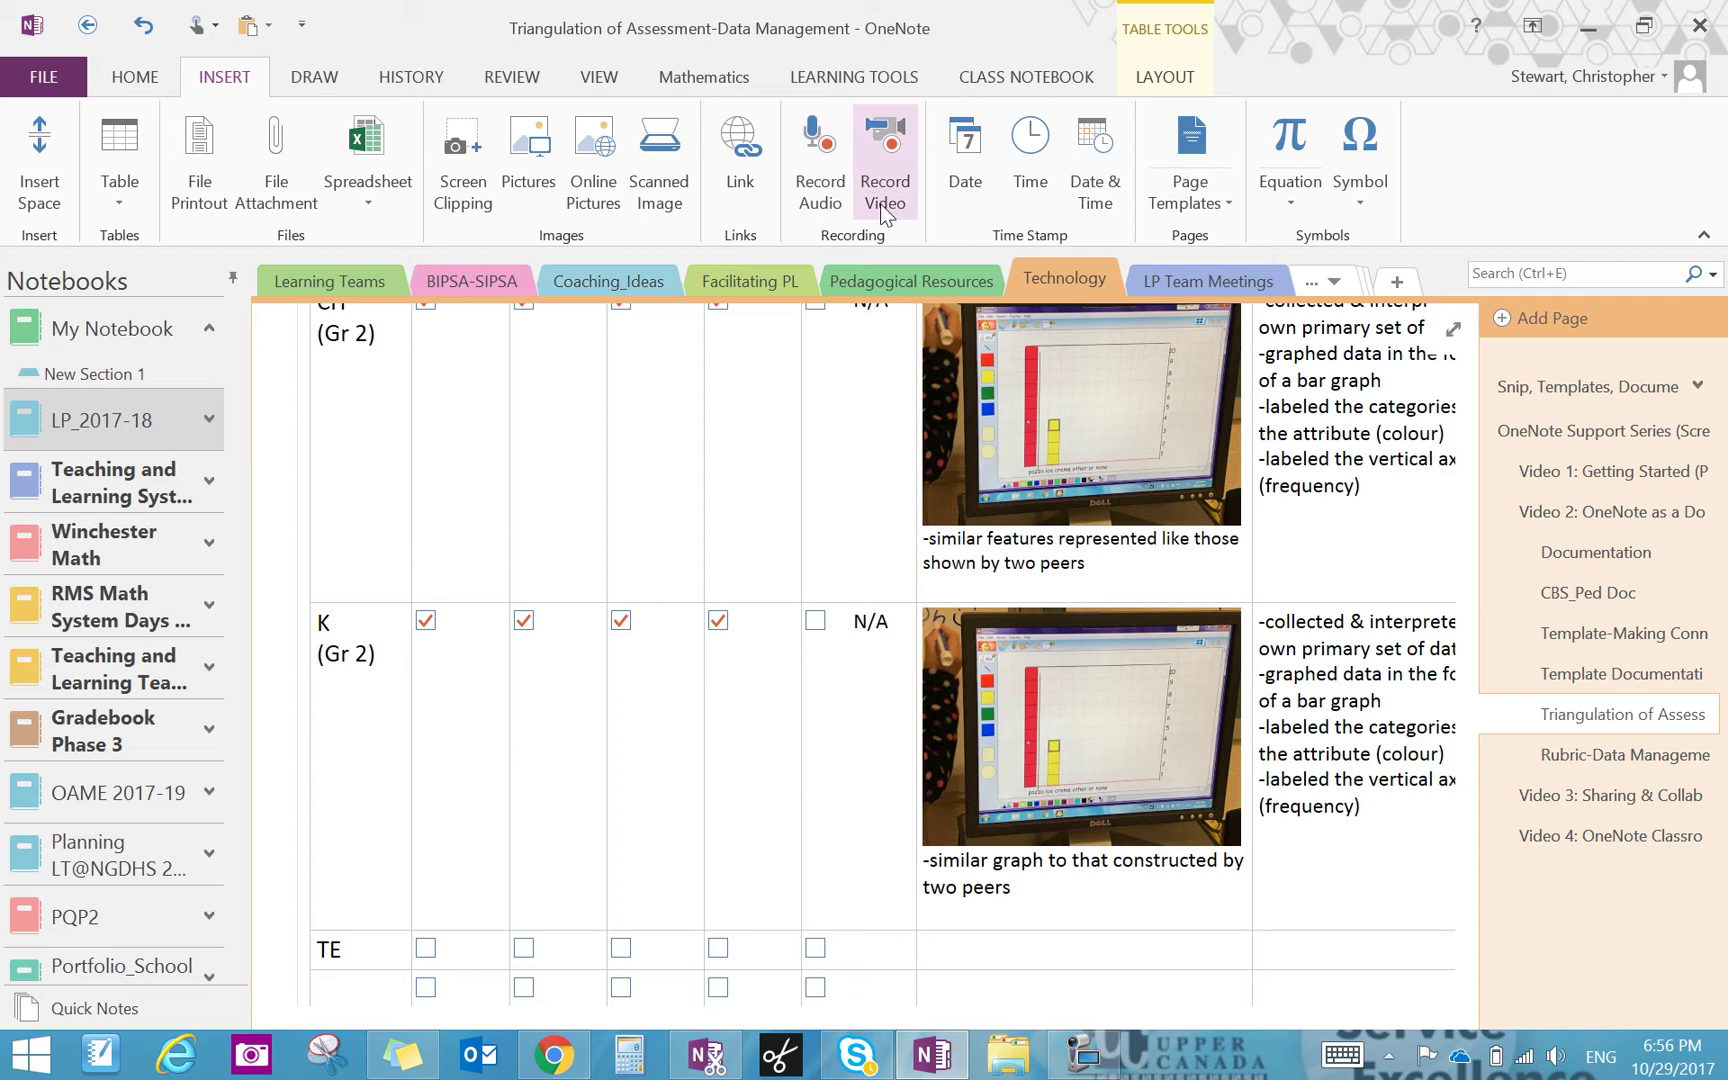
{"action": "scroll", "coordinate": [805, 507], "scroll_direction": "down", "scroll_amount": 3}
{"action": "scroll", "coordinate": [805, 507], "scroll_direction": "down", "scroll_amount": 1}
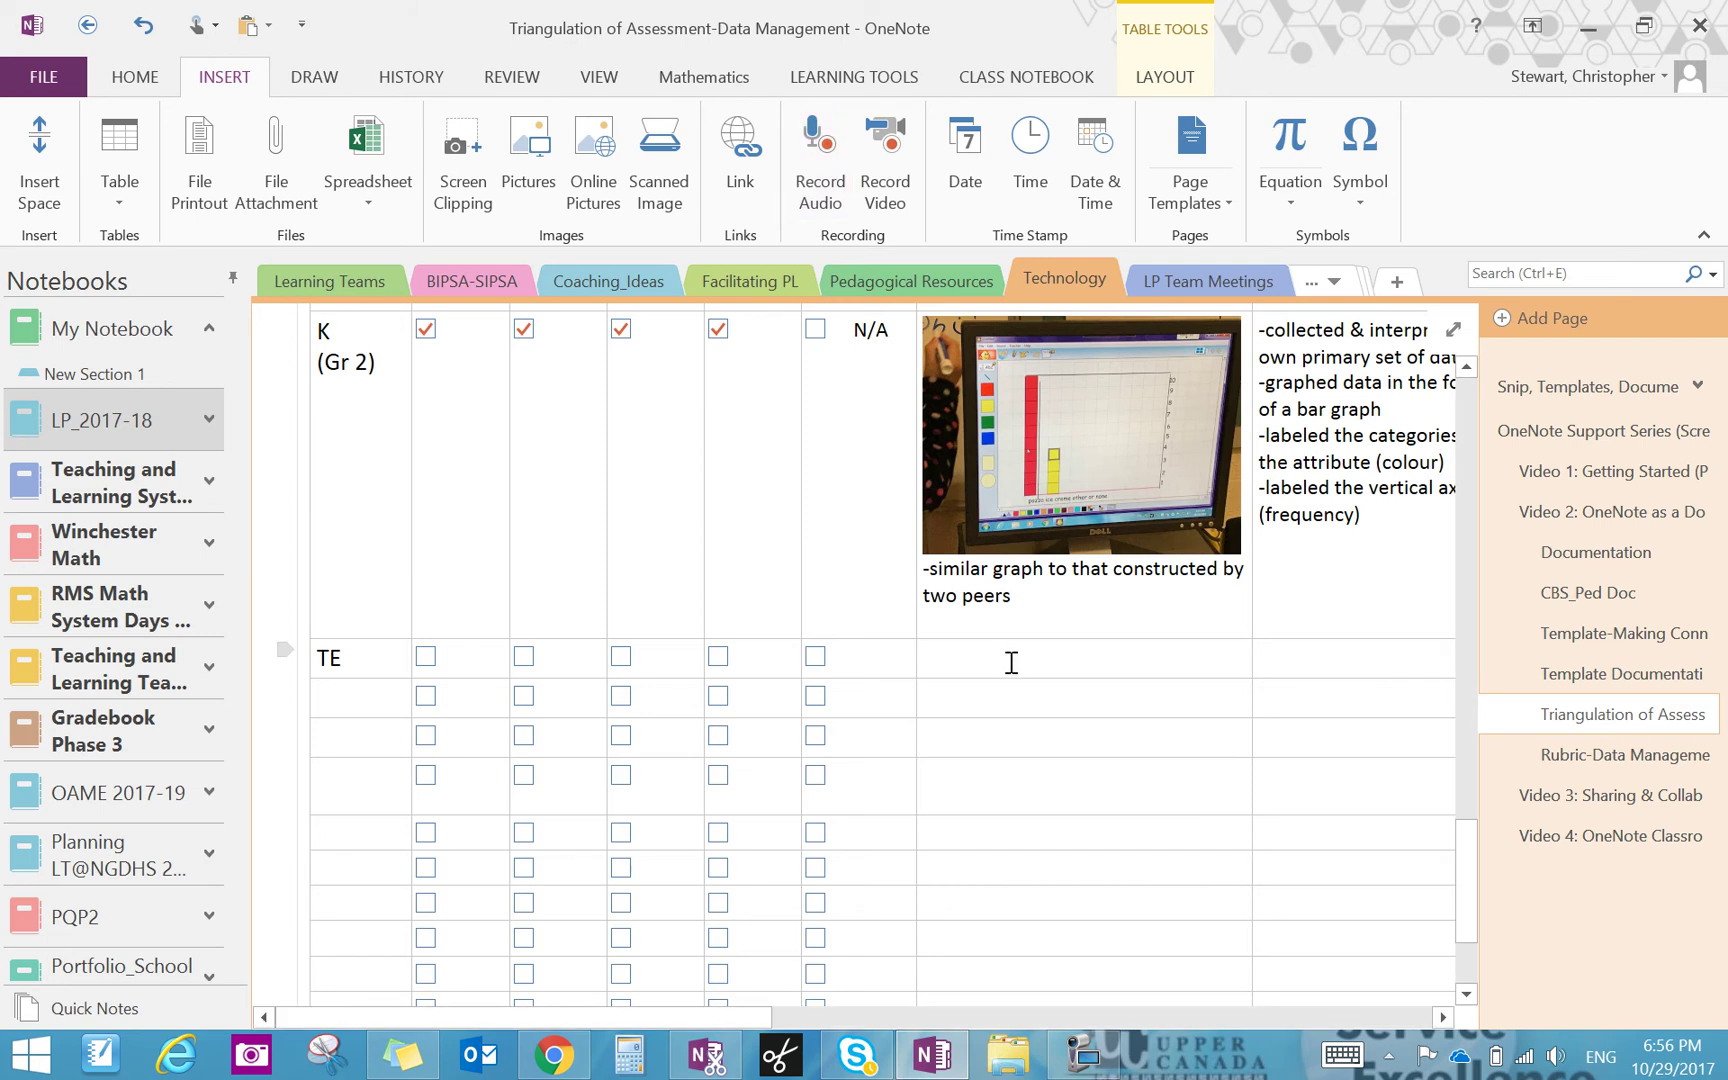
Record a 7-second audio note in TE's Documentation cell and play it back
{"action": "left_click", "coordinate": [822, 180]}
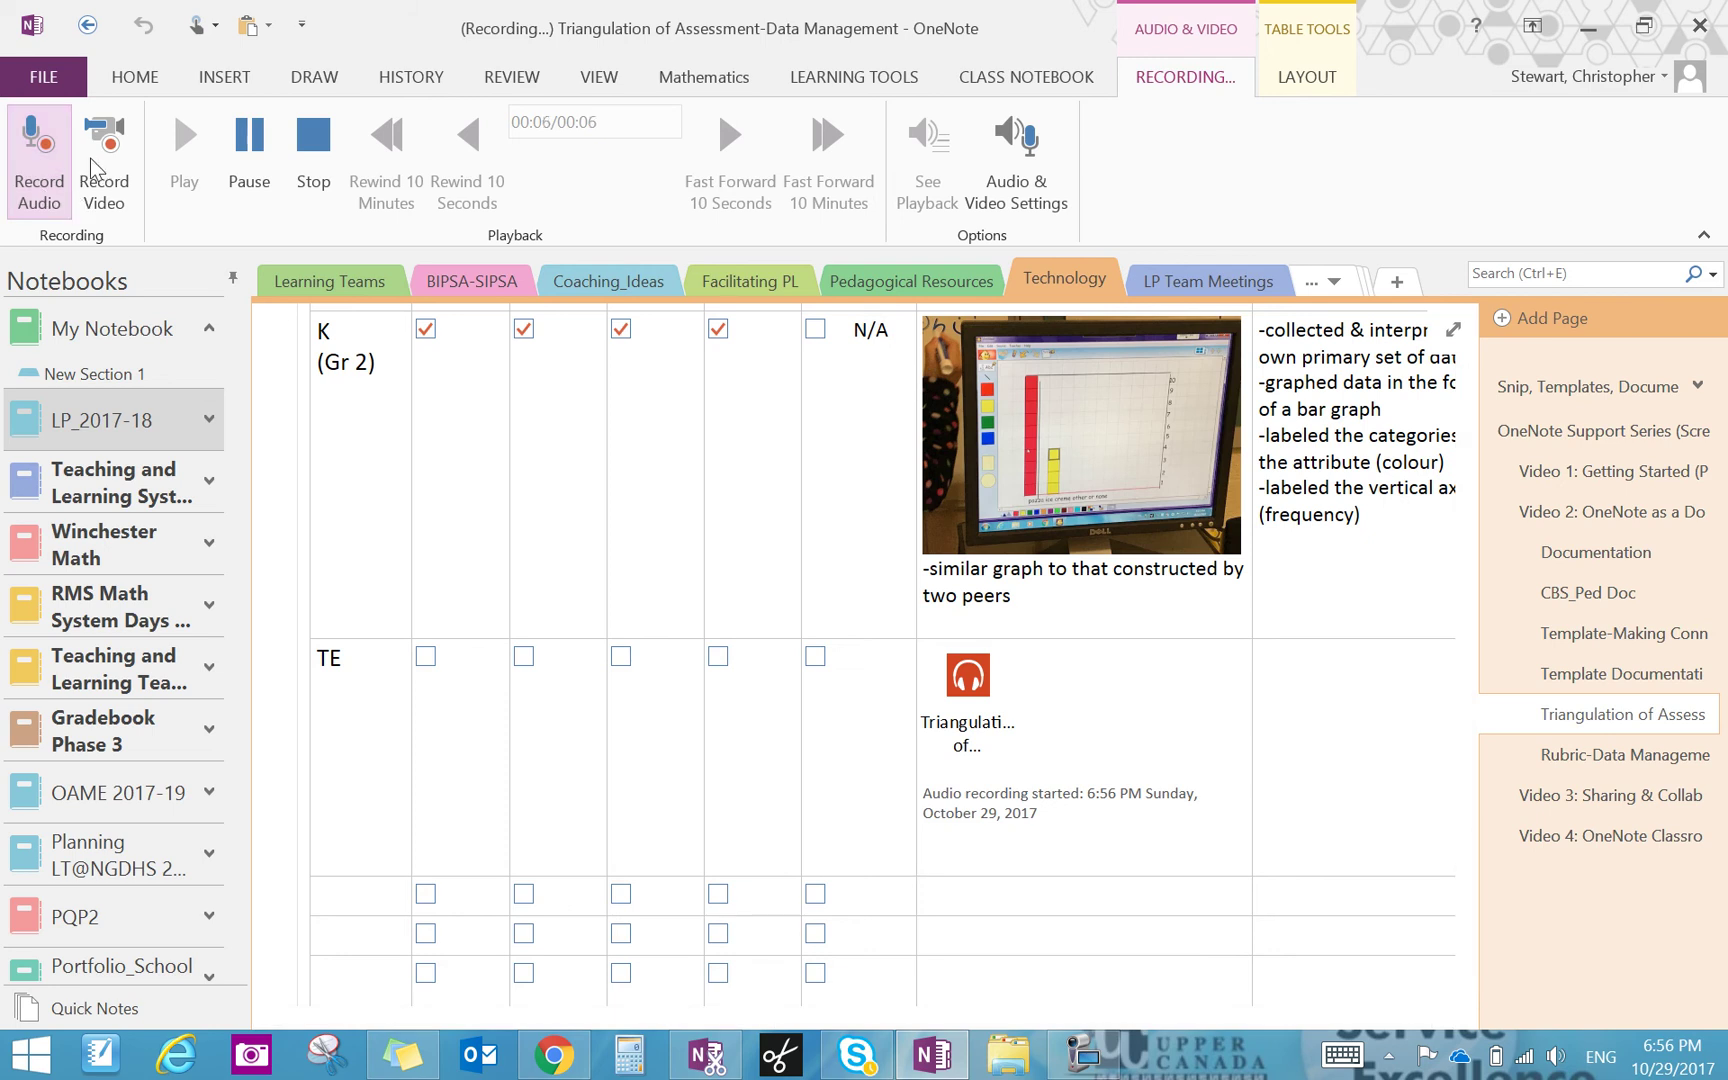
{"action": "left_click", "coordinate": [312, 160]}
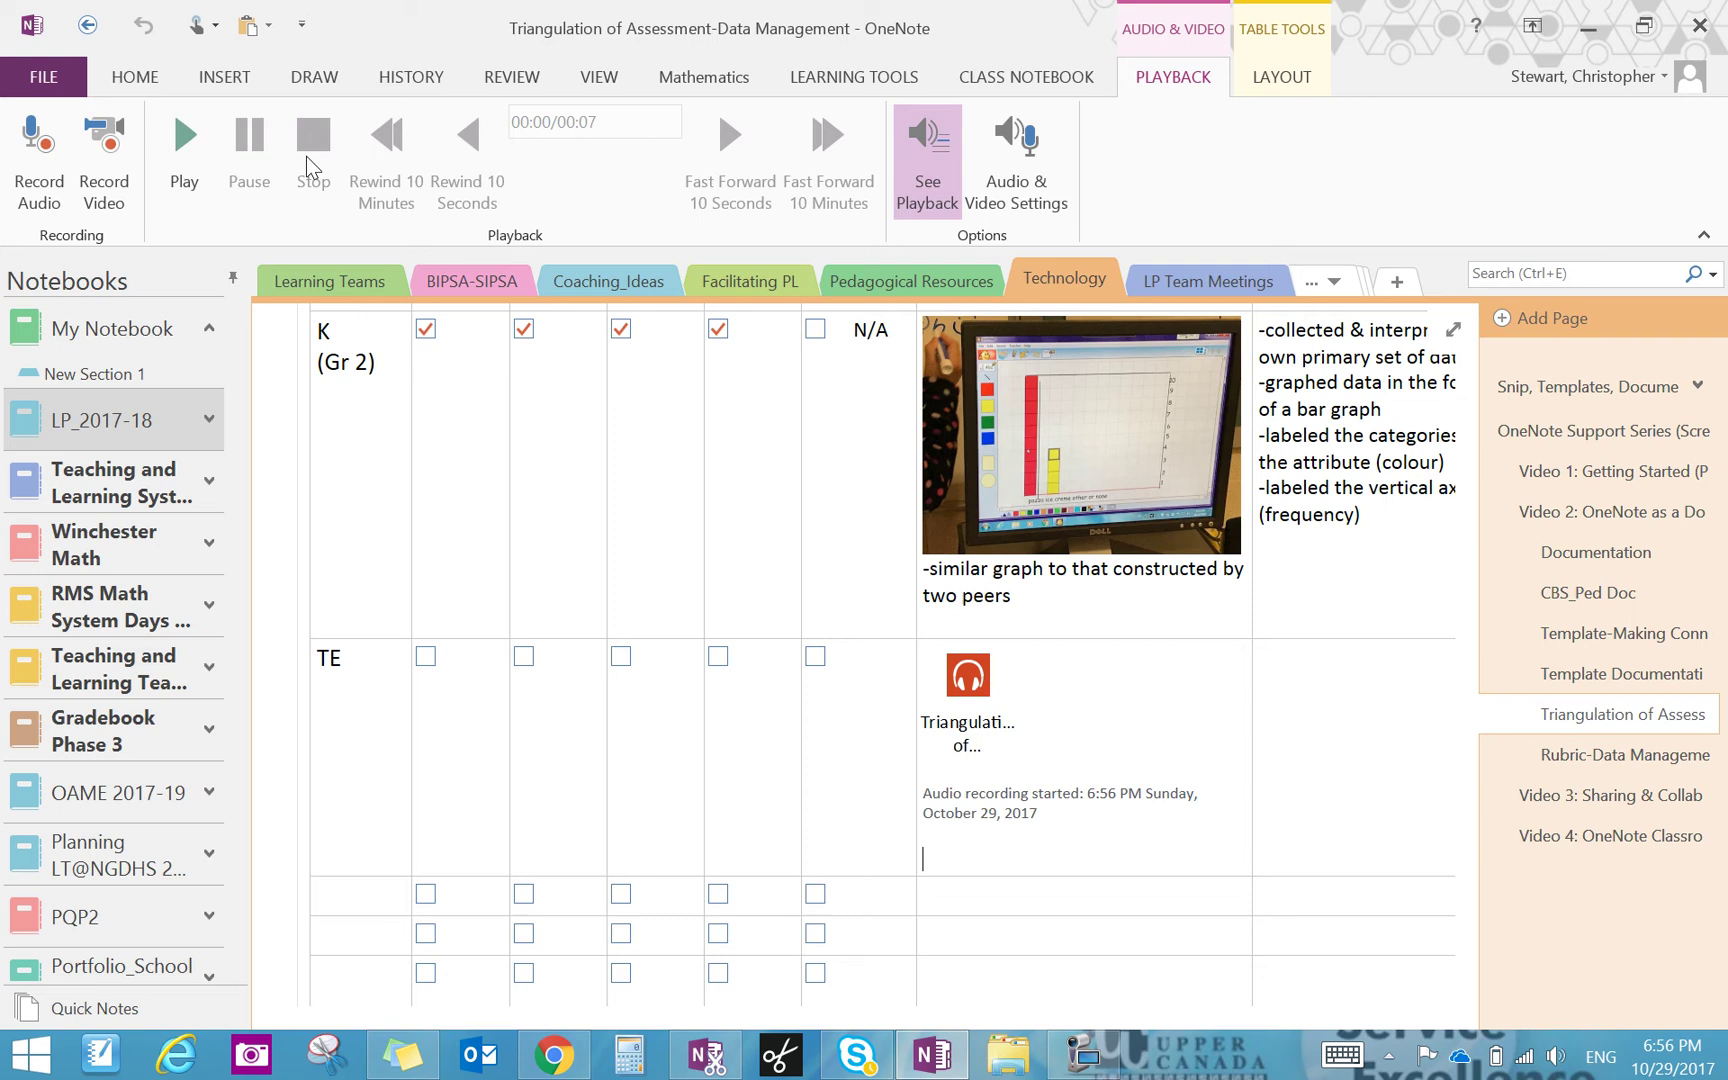
{"action": "left_click", "coordinate": [178, 154]}
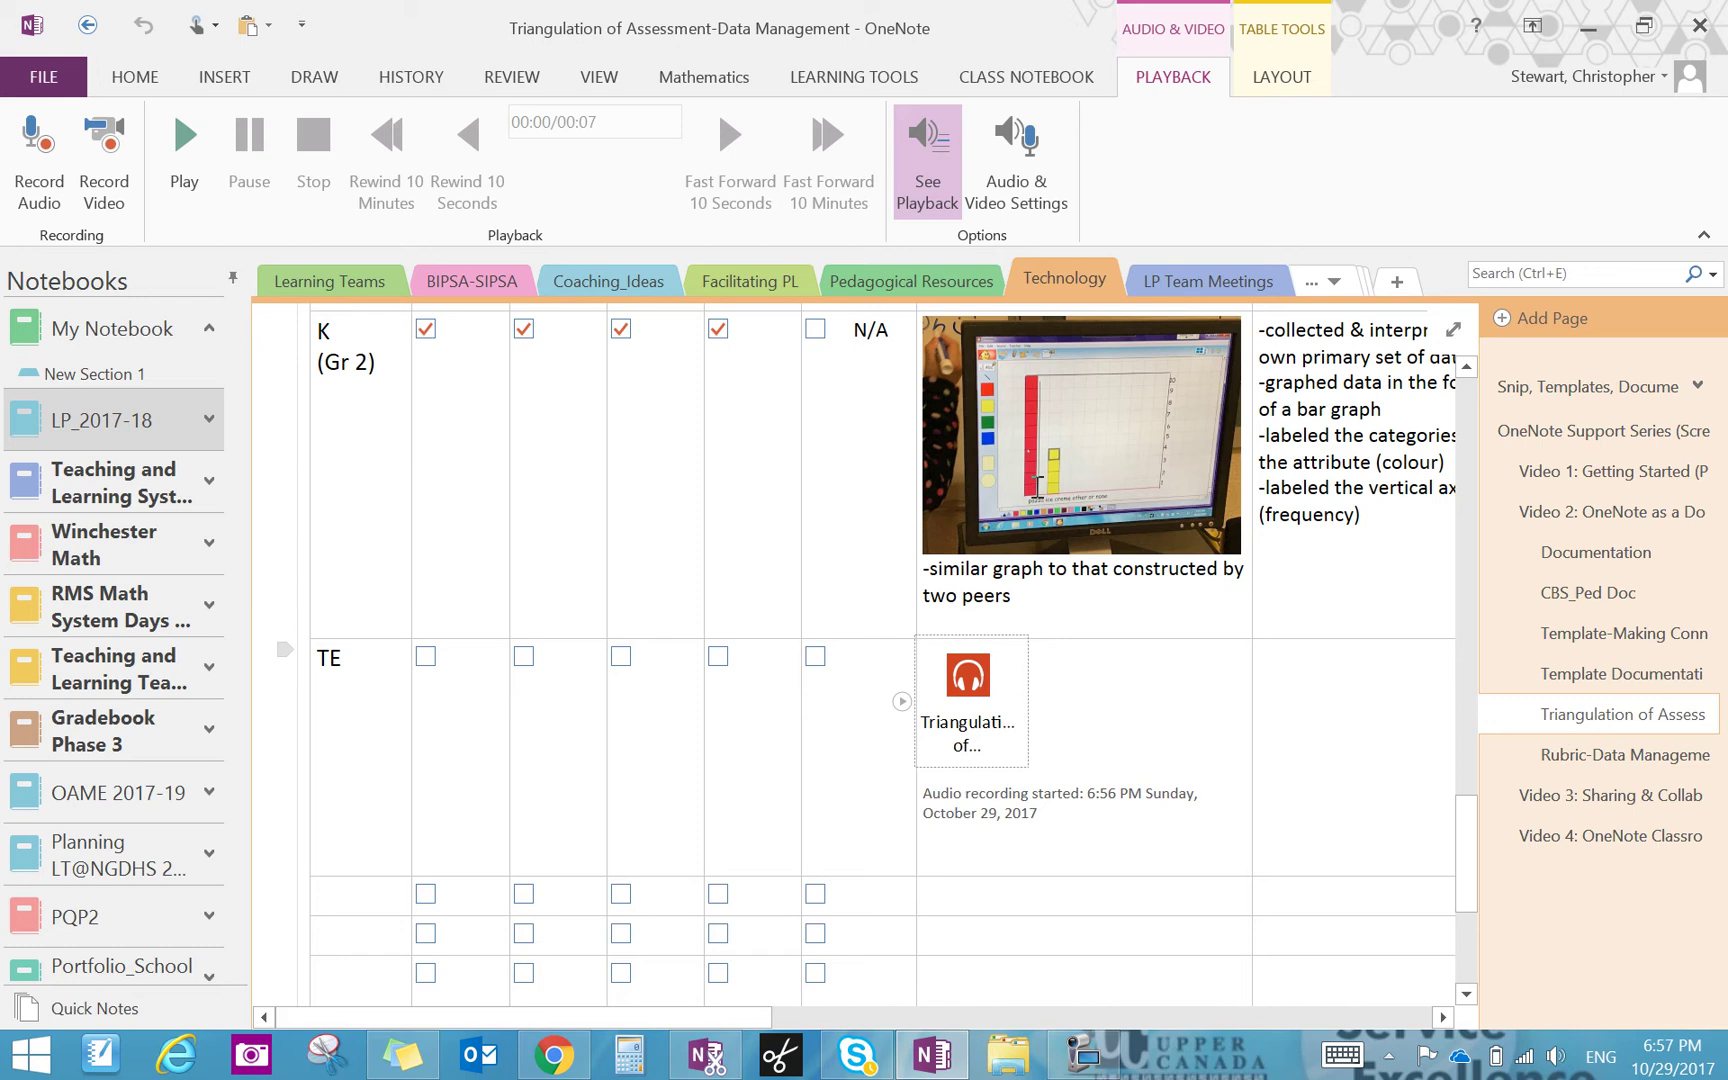
{"action": "left_click", "coordinate": [222, 80]}
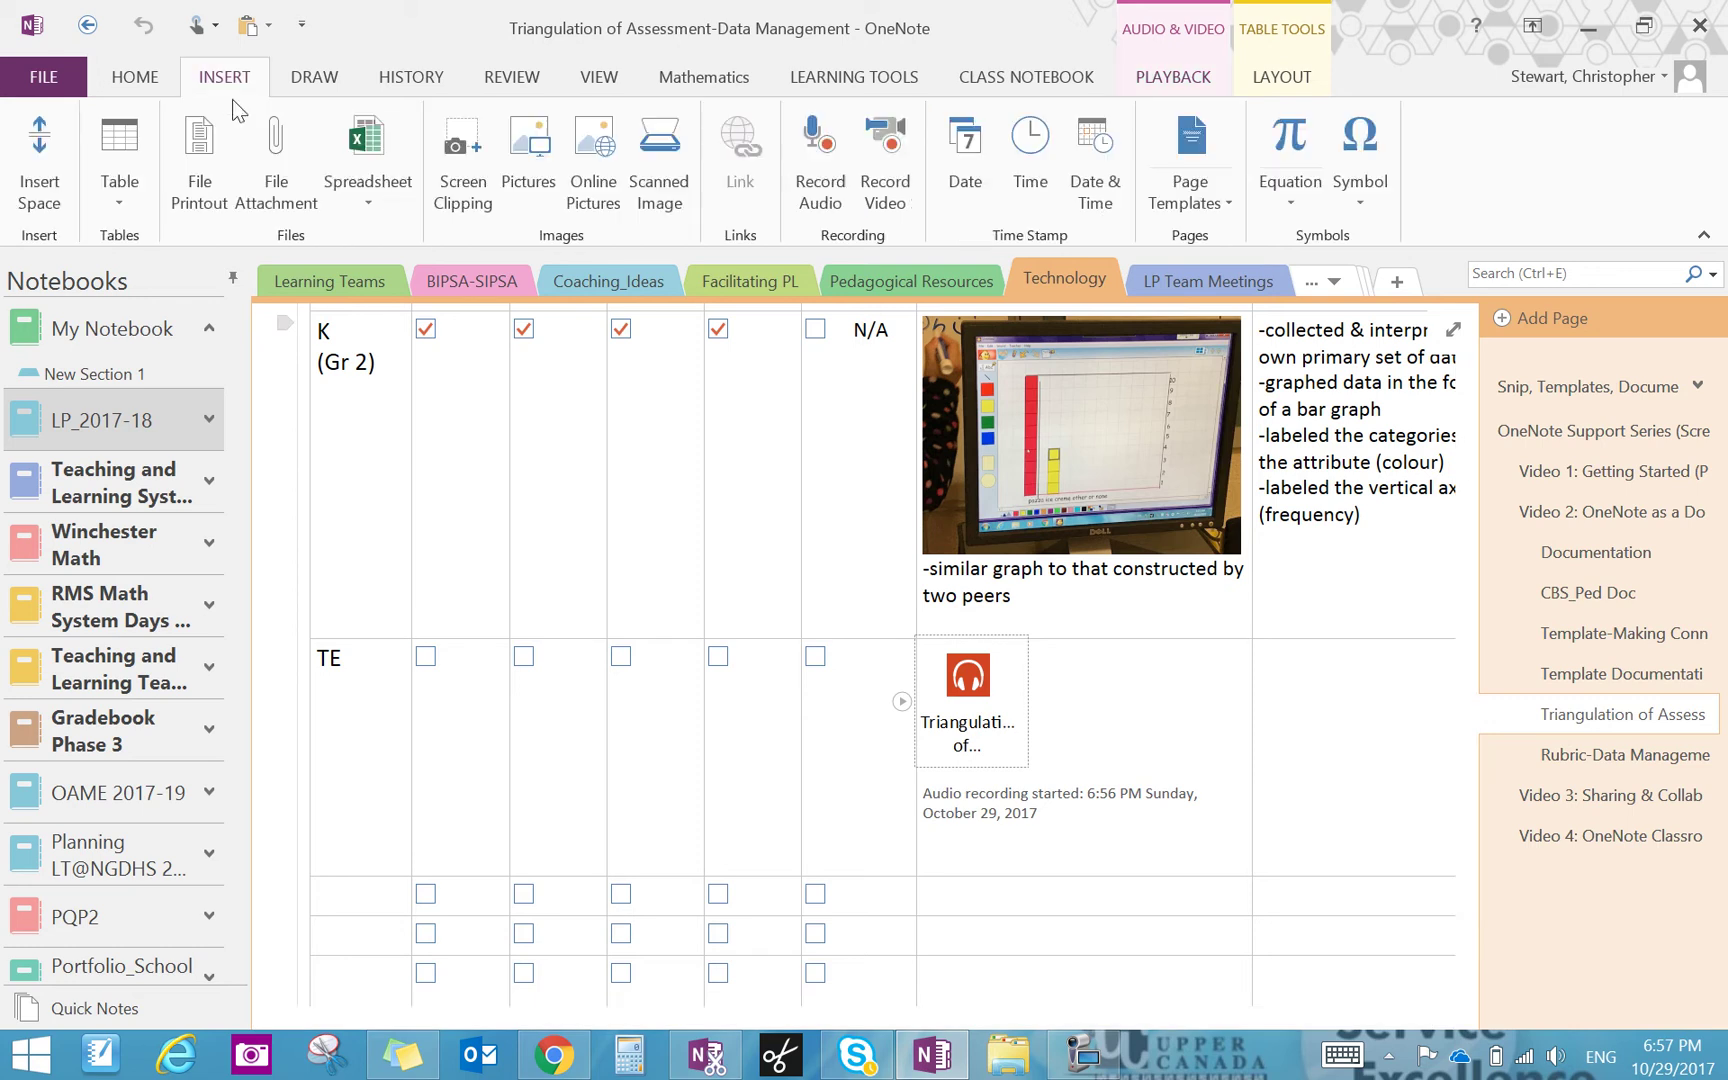
{"action": "left_click", "coordinate": [958, 856]}
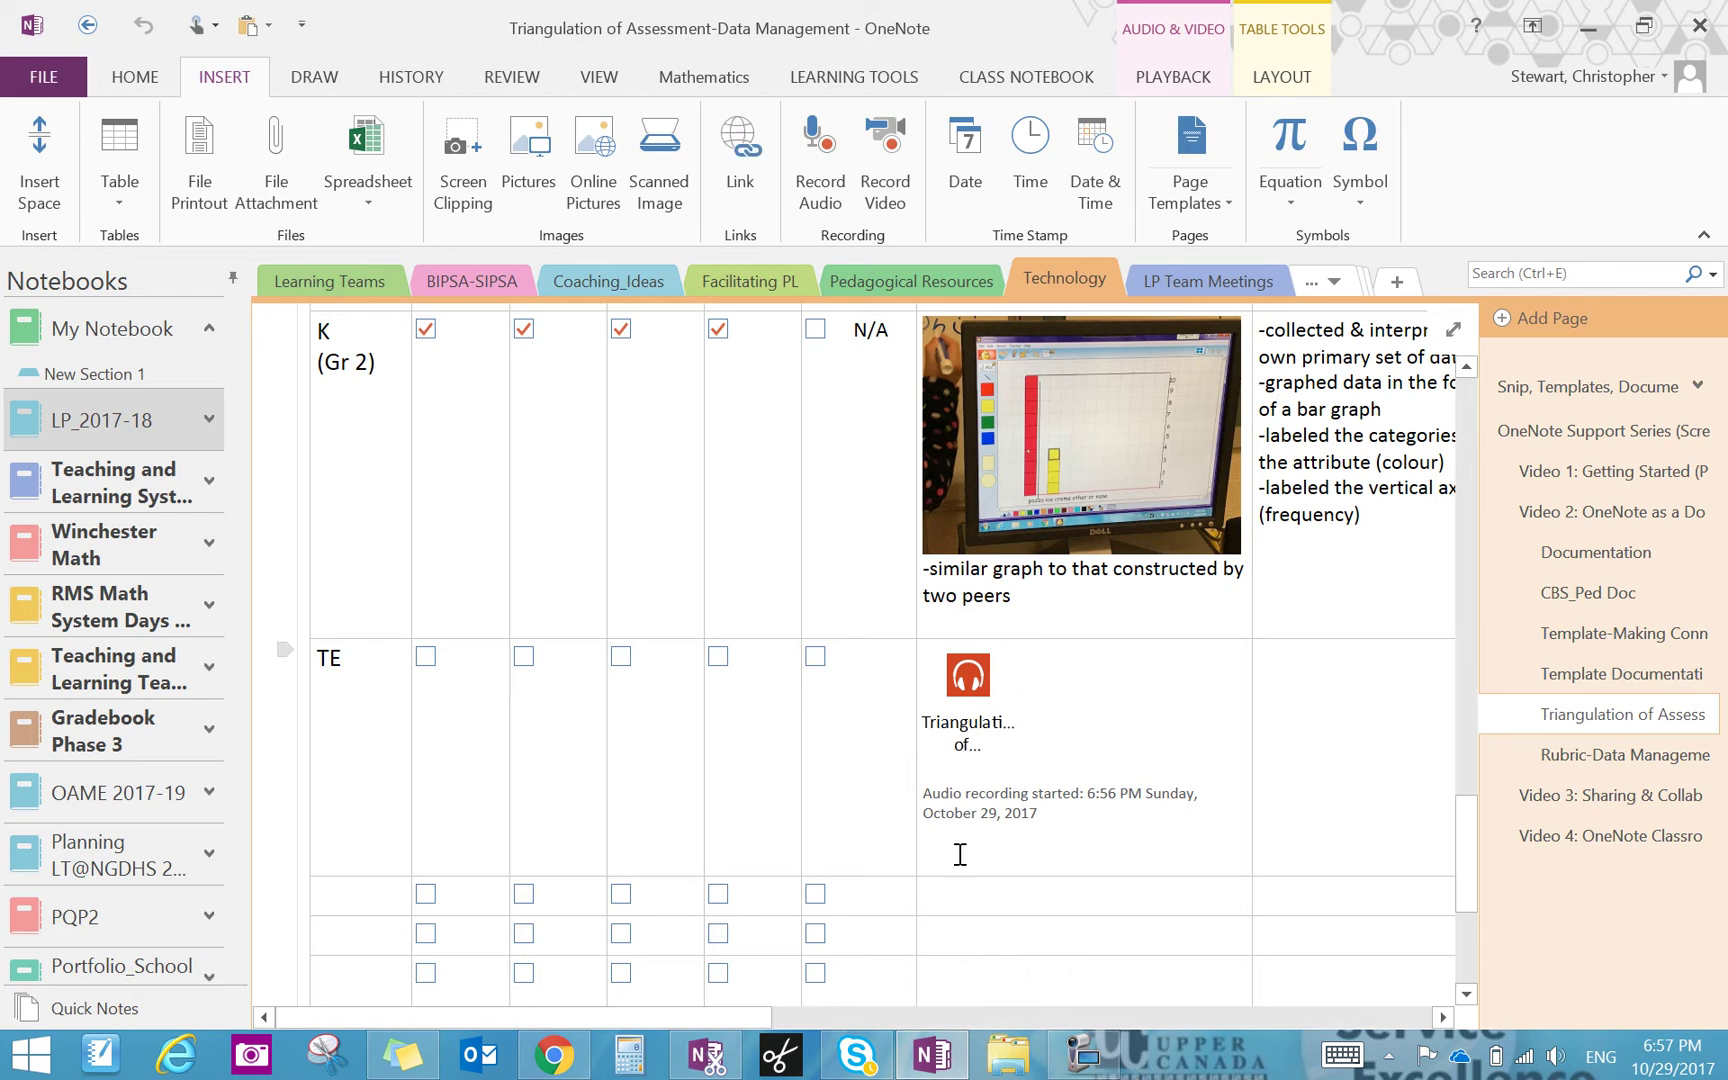
{"action": "left_click", "coordinate": [540, 149]}
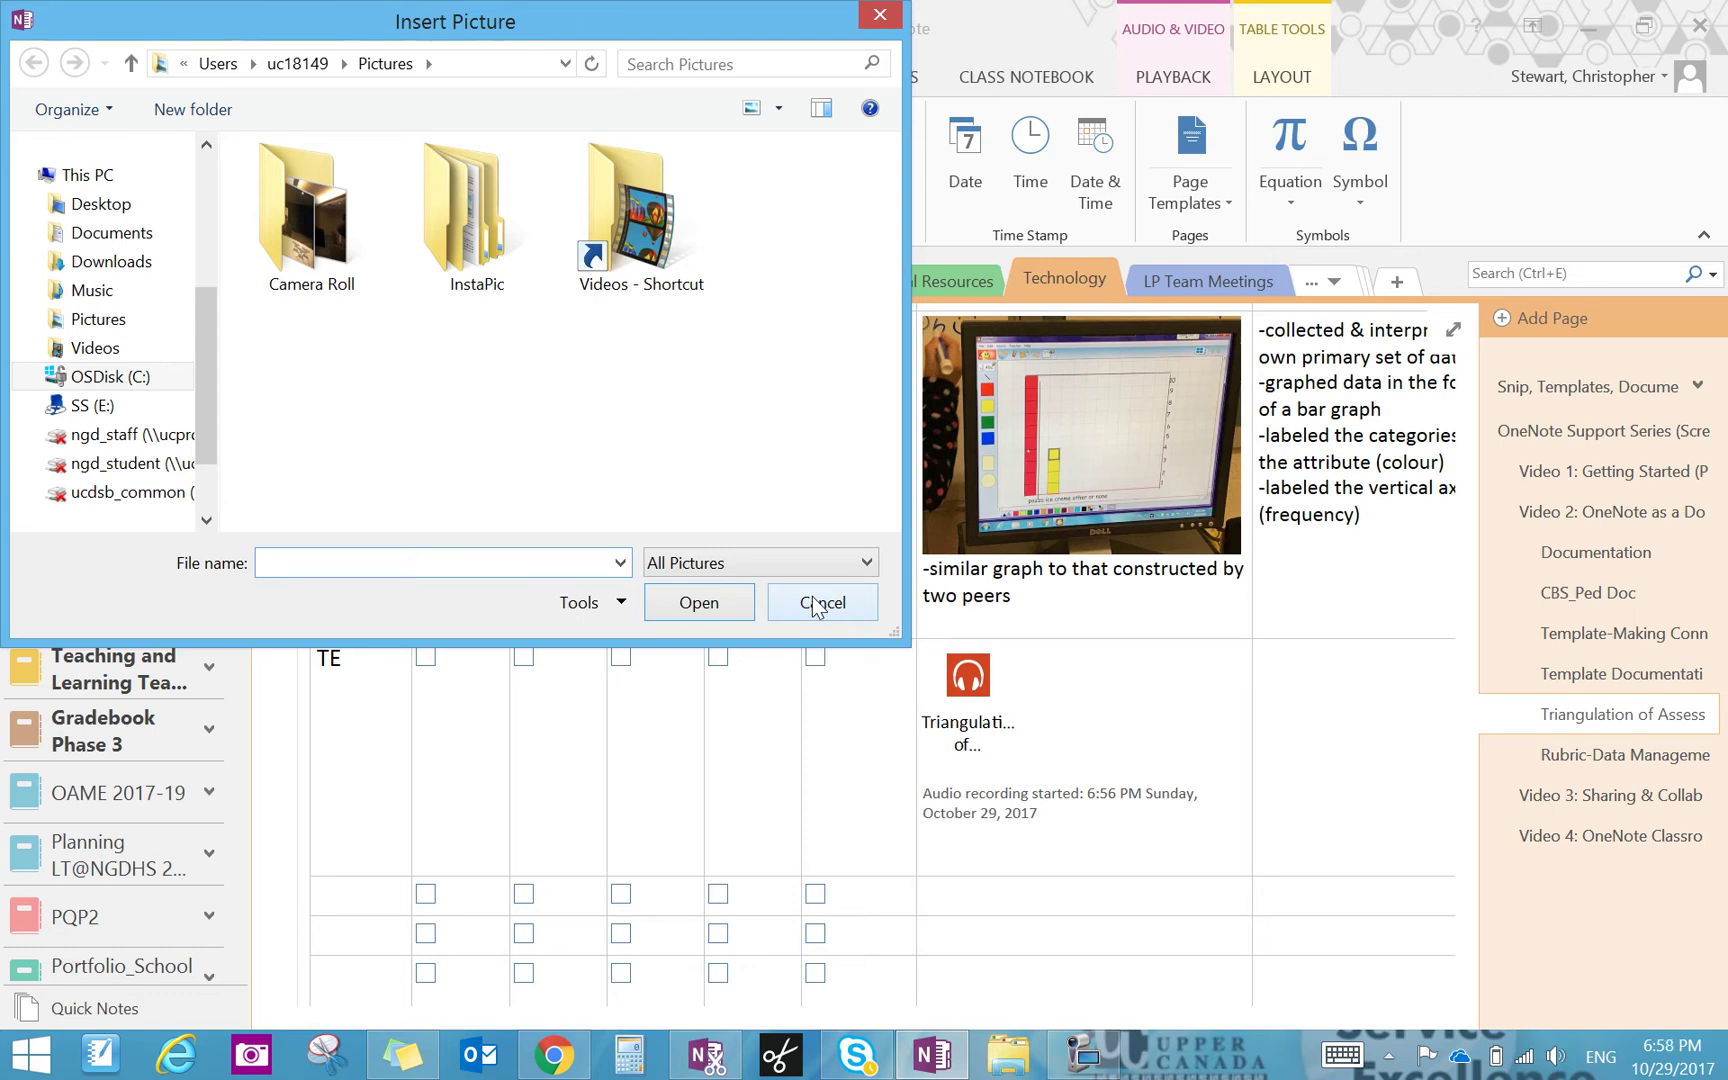
{"action": "left_click", "coordinate": [816, 603]}
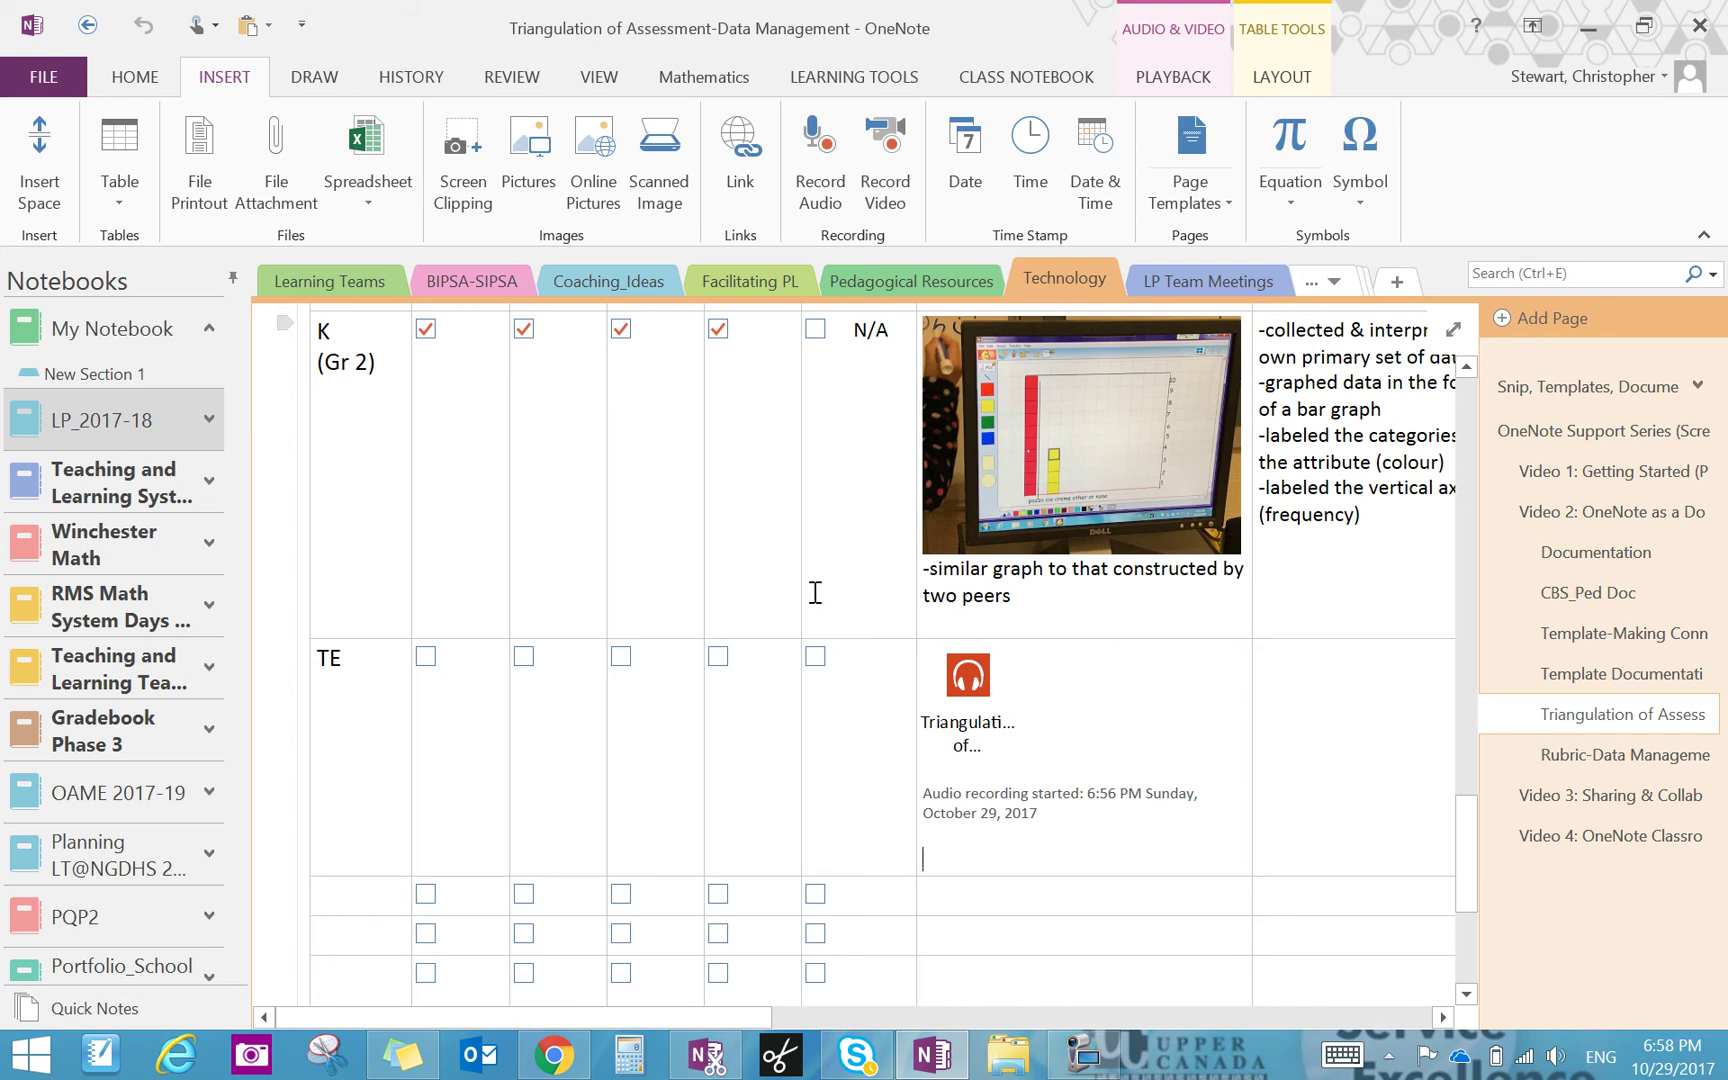
Type GA into the first cell of the empty row below TE
{"action": "left_click_drag", "start_coordinate": [697, 1018], "coordinate": [825, 1040]}
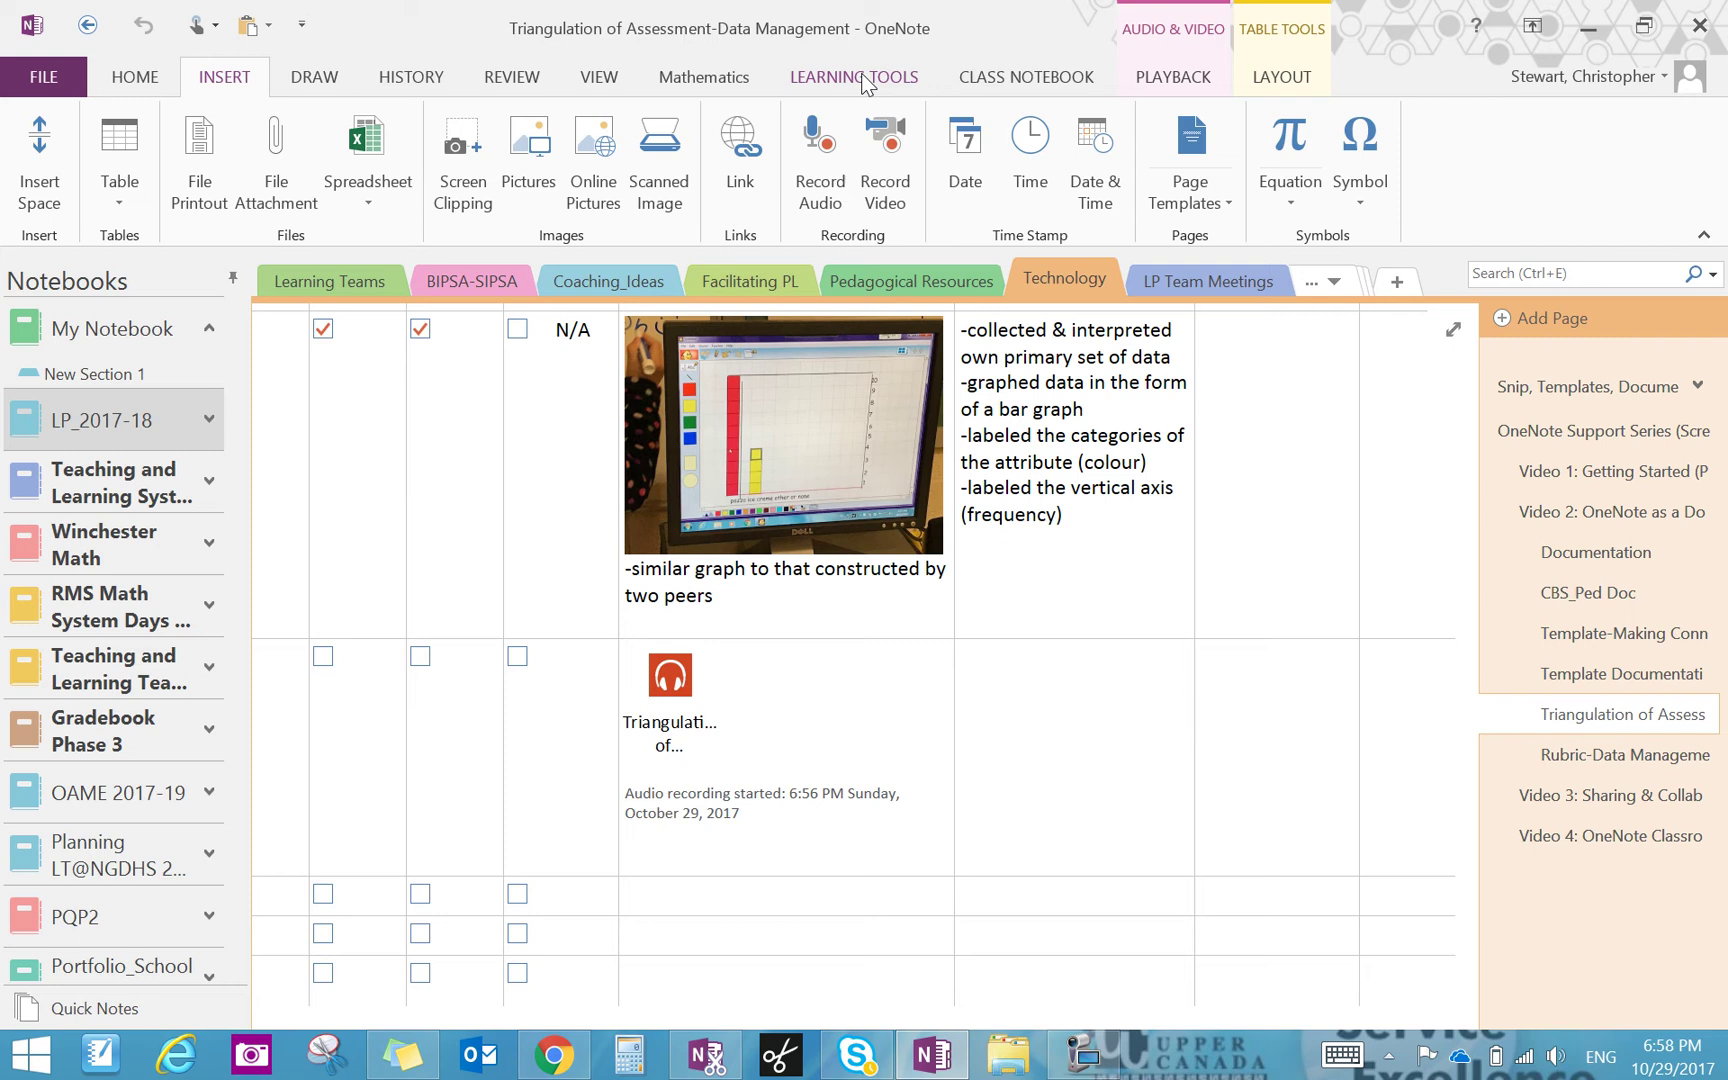
{"action": "left_click_drag", "start_coordinate": [689, 1027], "coordinate": [502, 1017]}
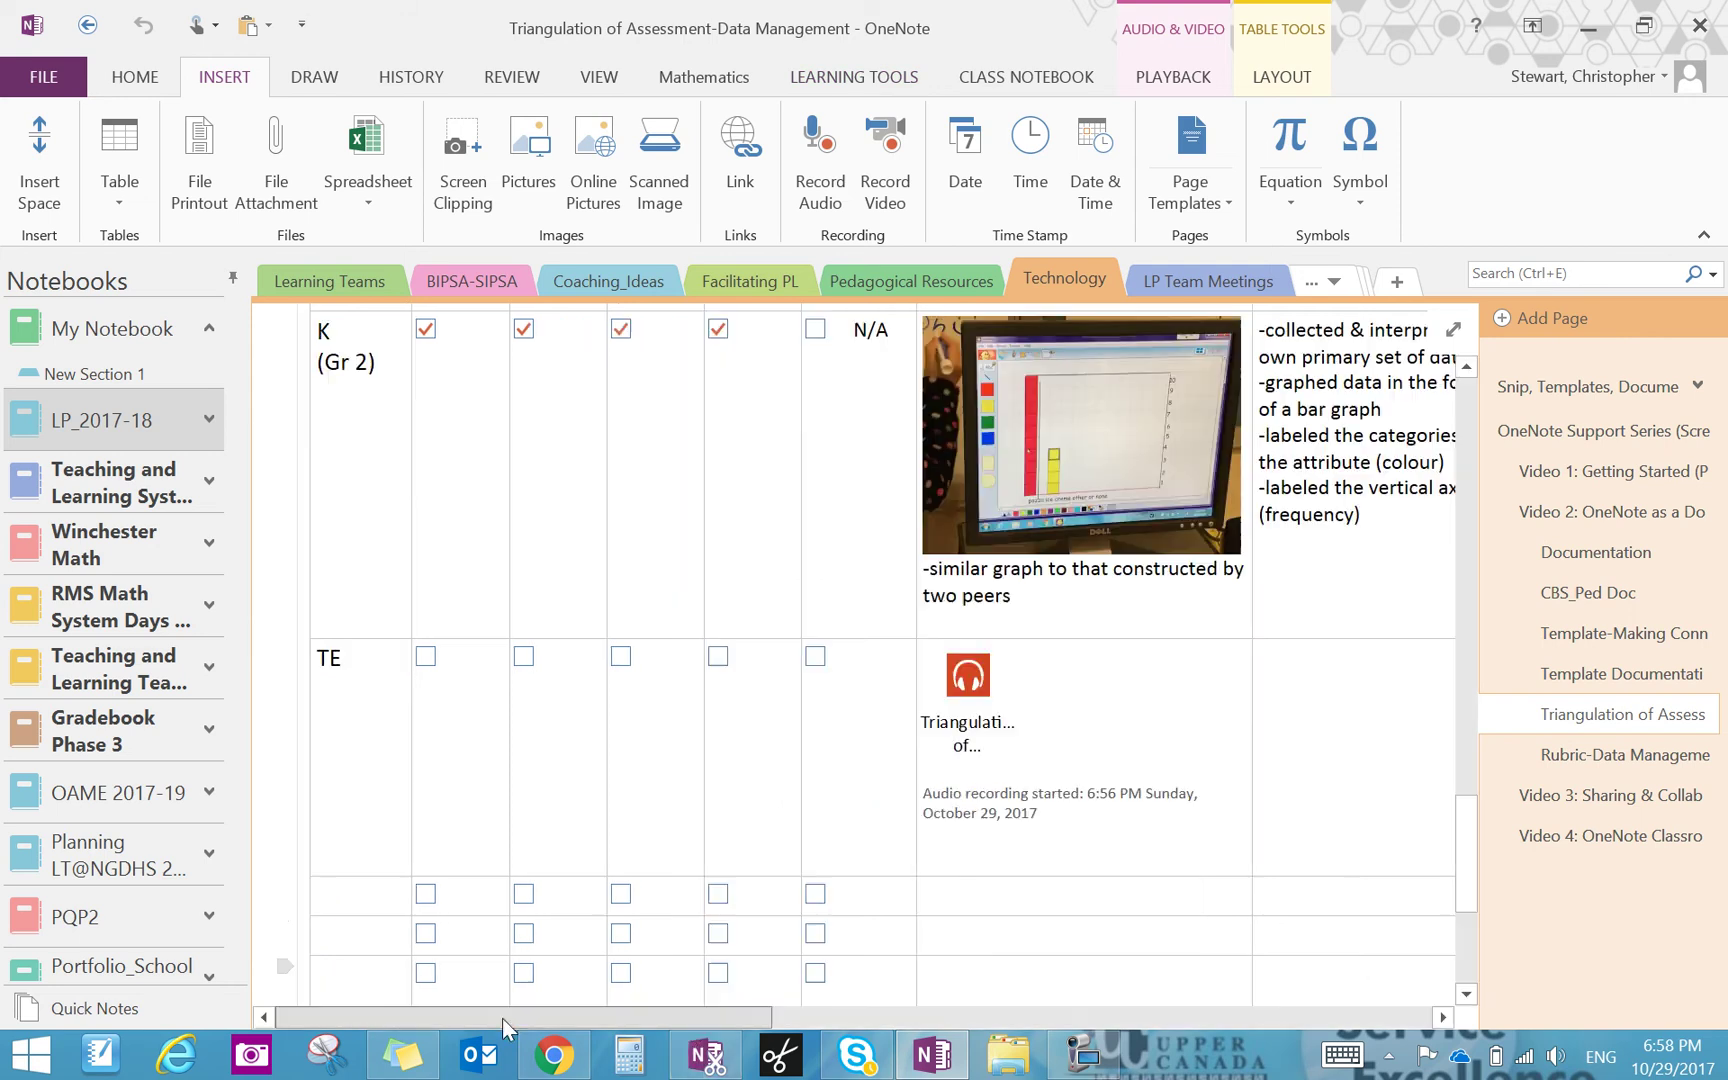
{"action": "left_click", "coordinate": [393, 892]}
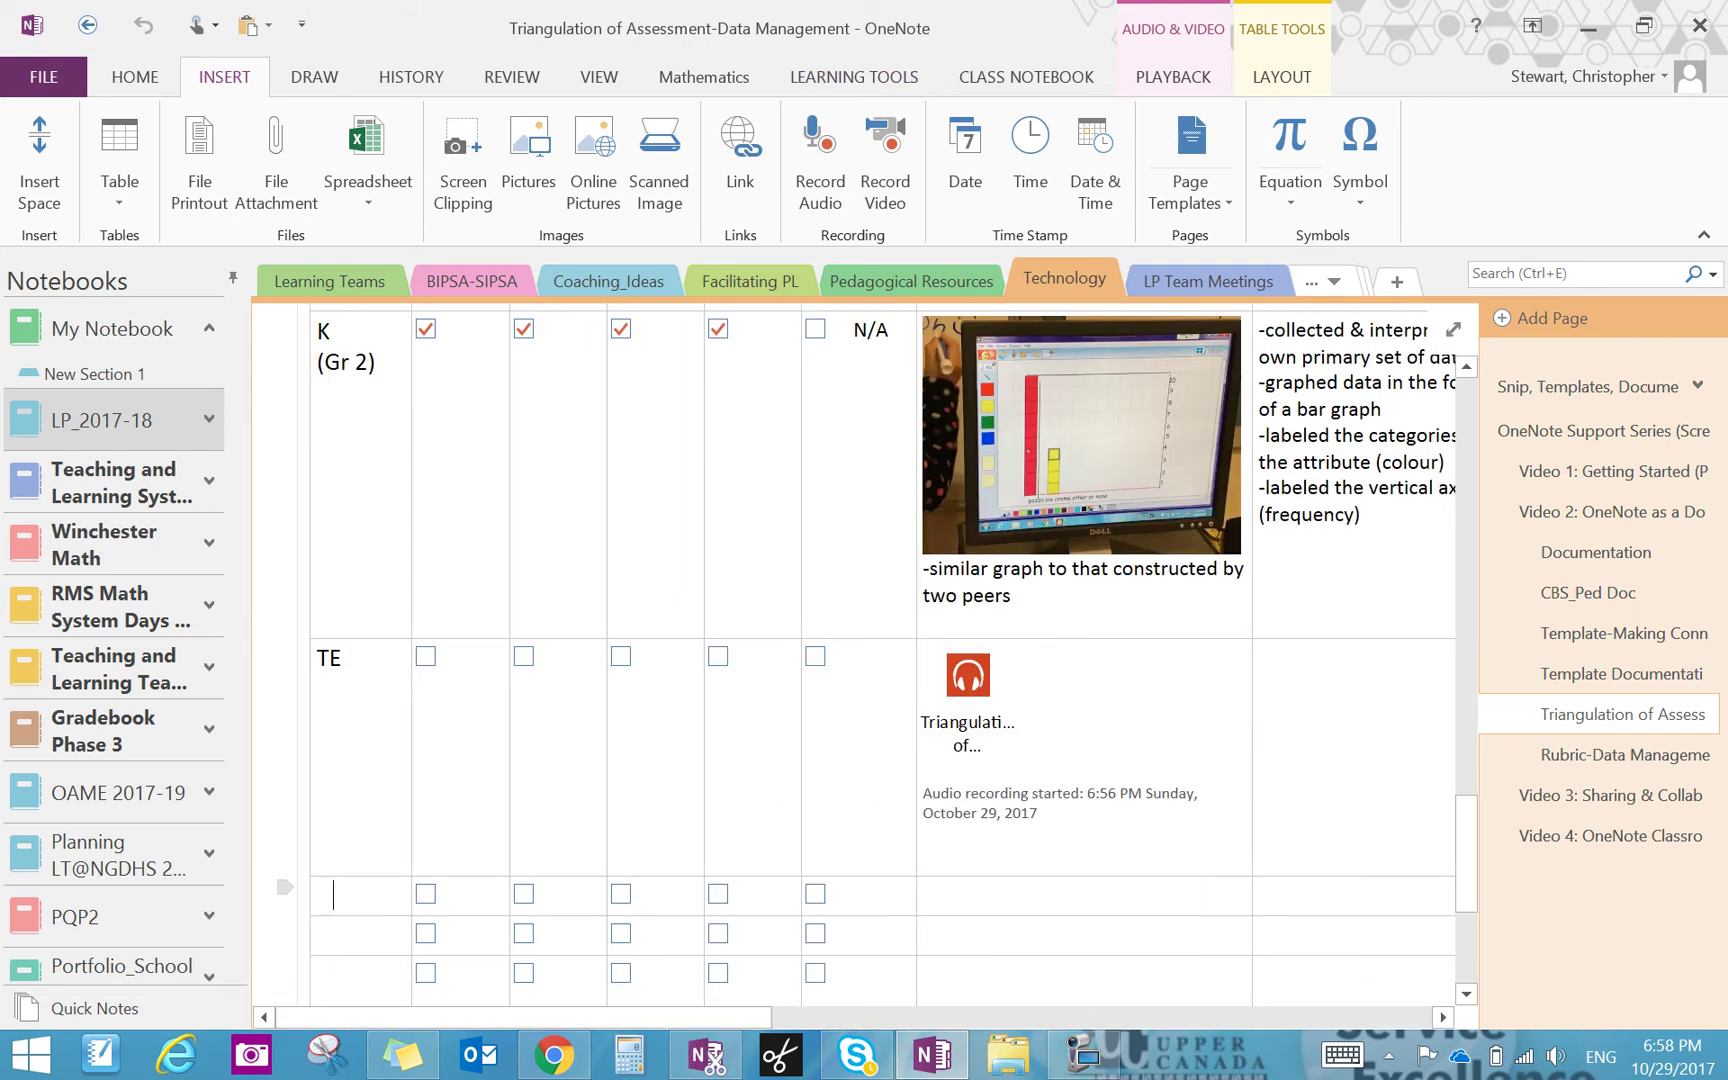
{"action": "type", "text": "GA"}
{"action": "left_click", "coordinate": [997, 900]}
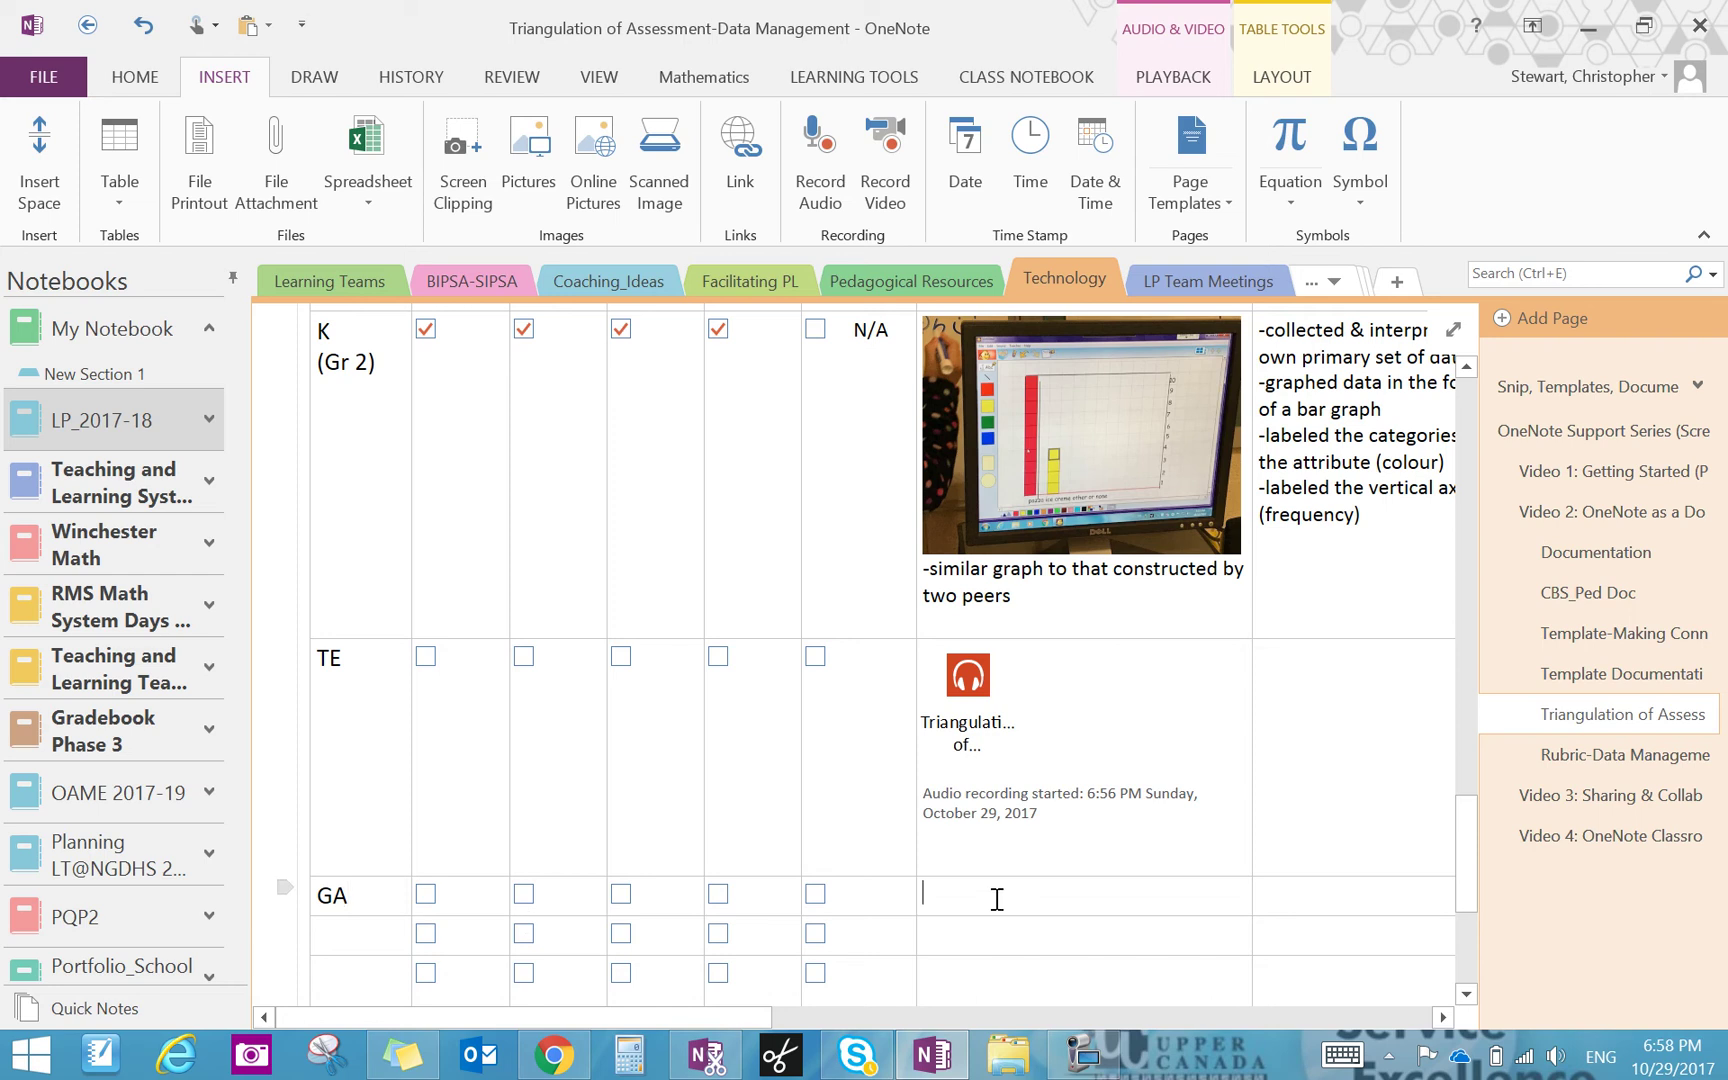
Try Learning Tools Dictate, then dismiss the sign-in and connectivity dialogs and return to Insert
{"action": "left_click", "coordinate": [823, 76]}
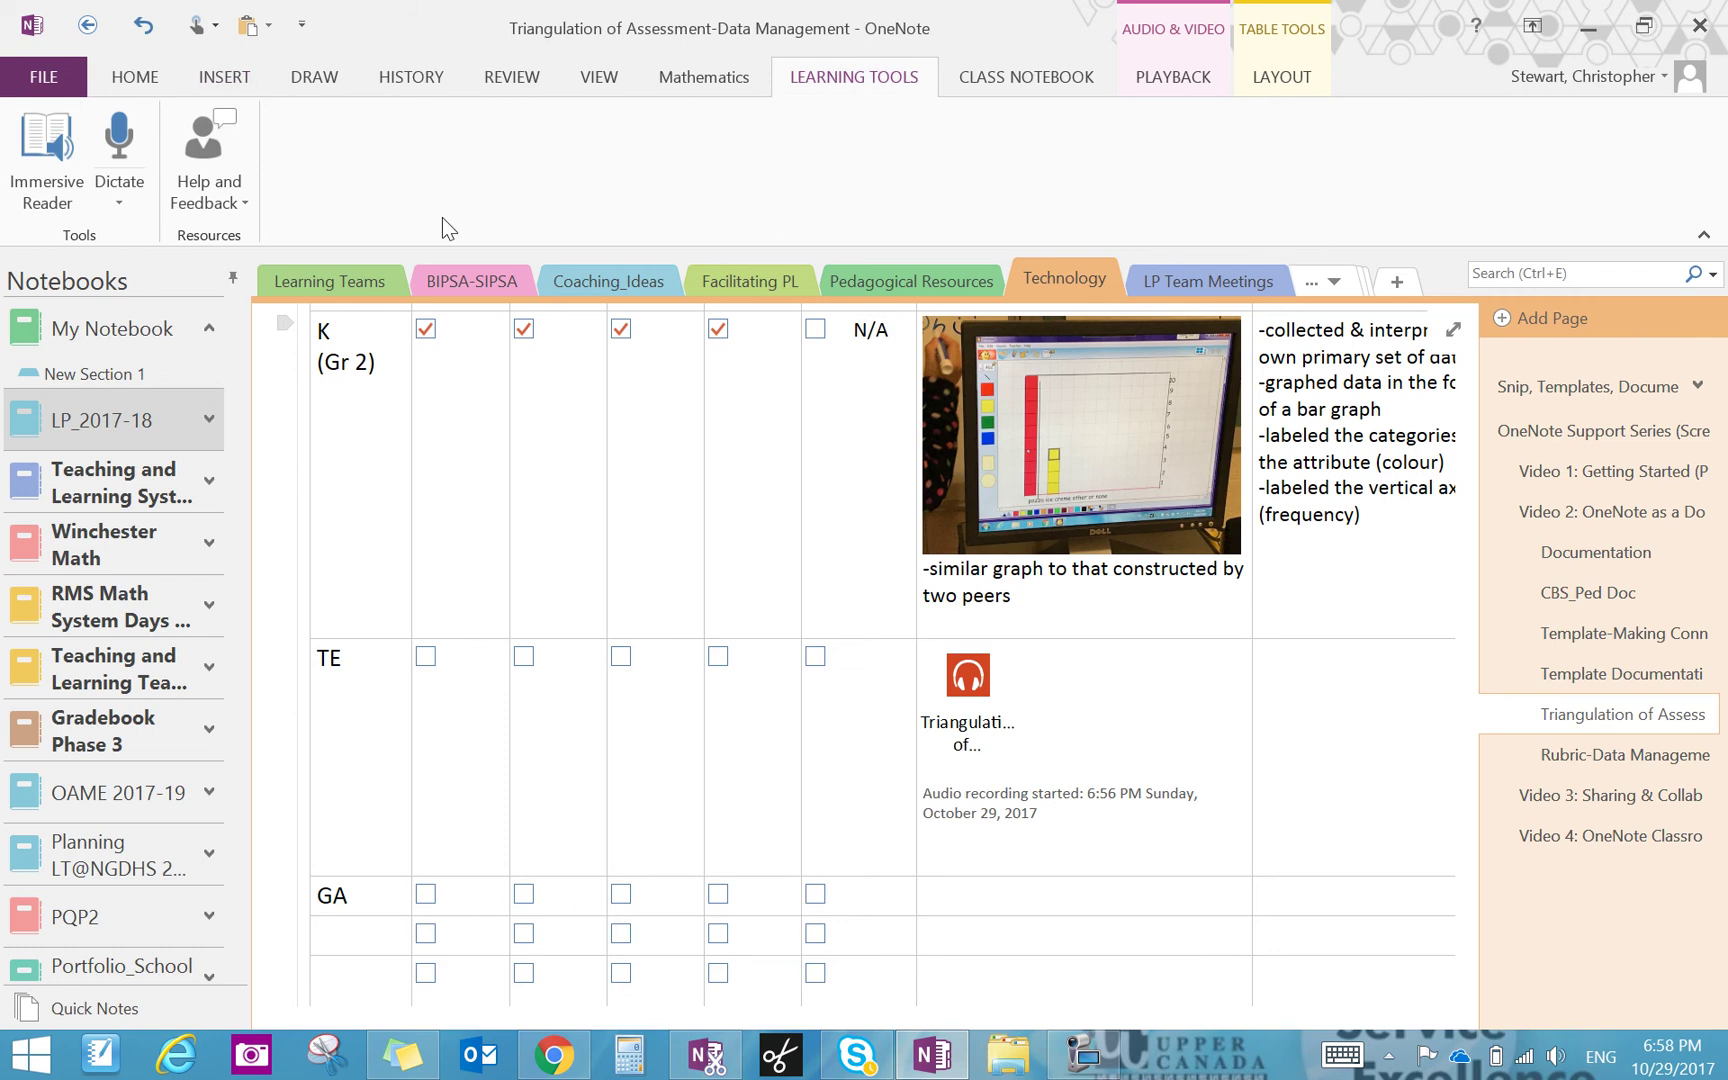
{"action": "left_click", "coordinate": [130, 207]}
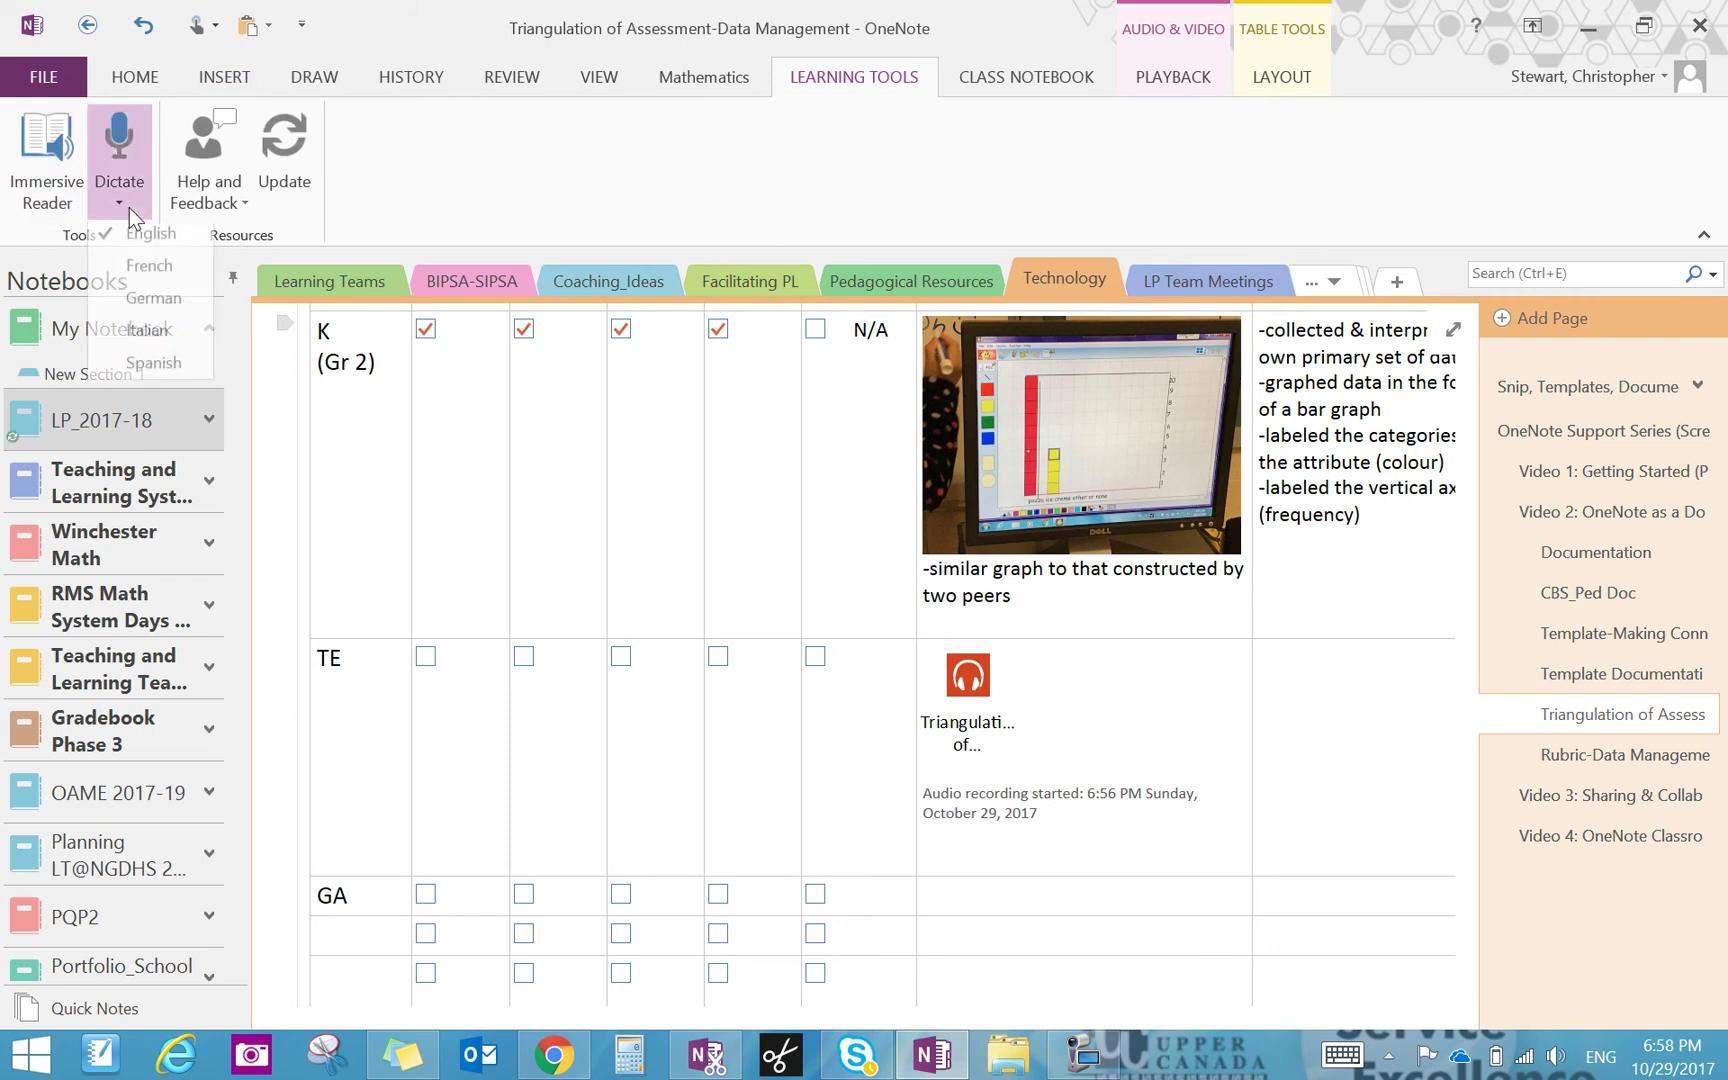
{"action": "left_click", "coordinate": [109, 161]}
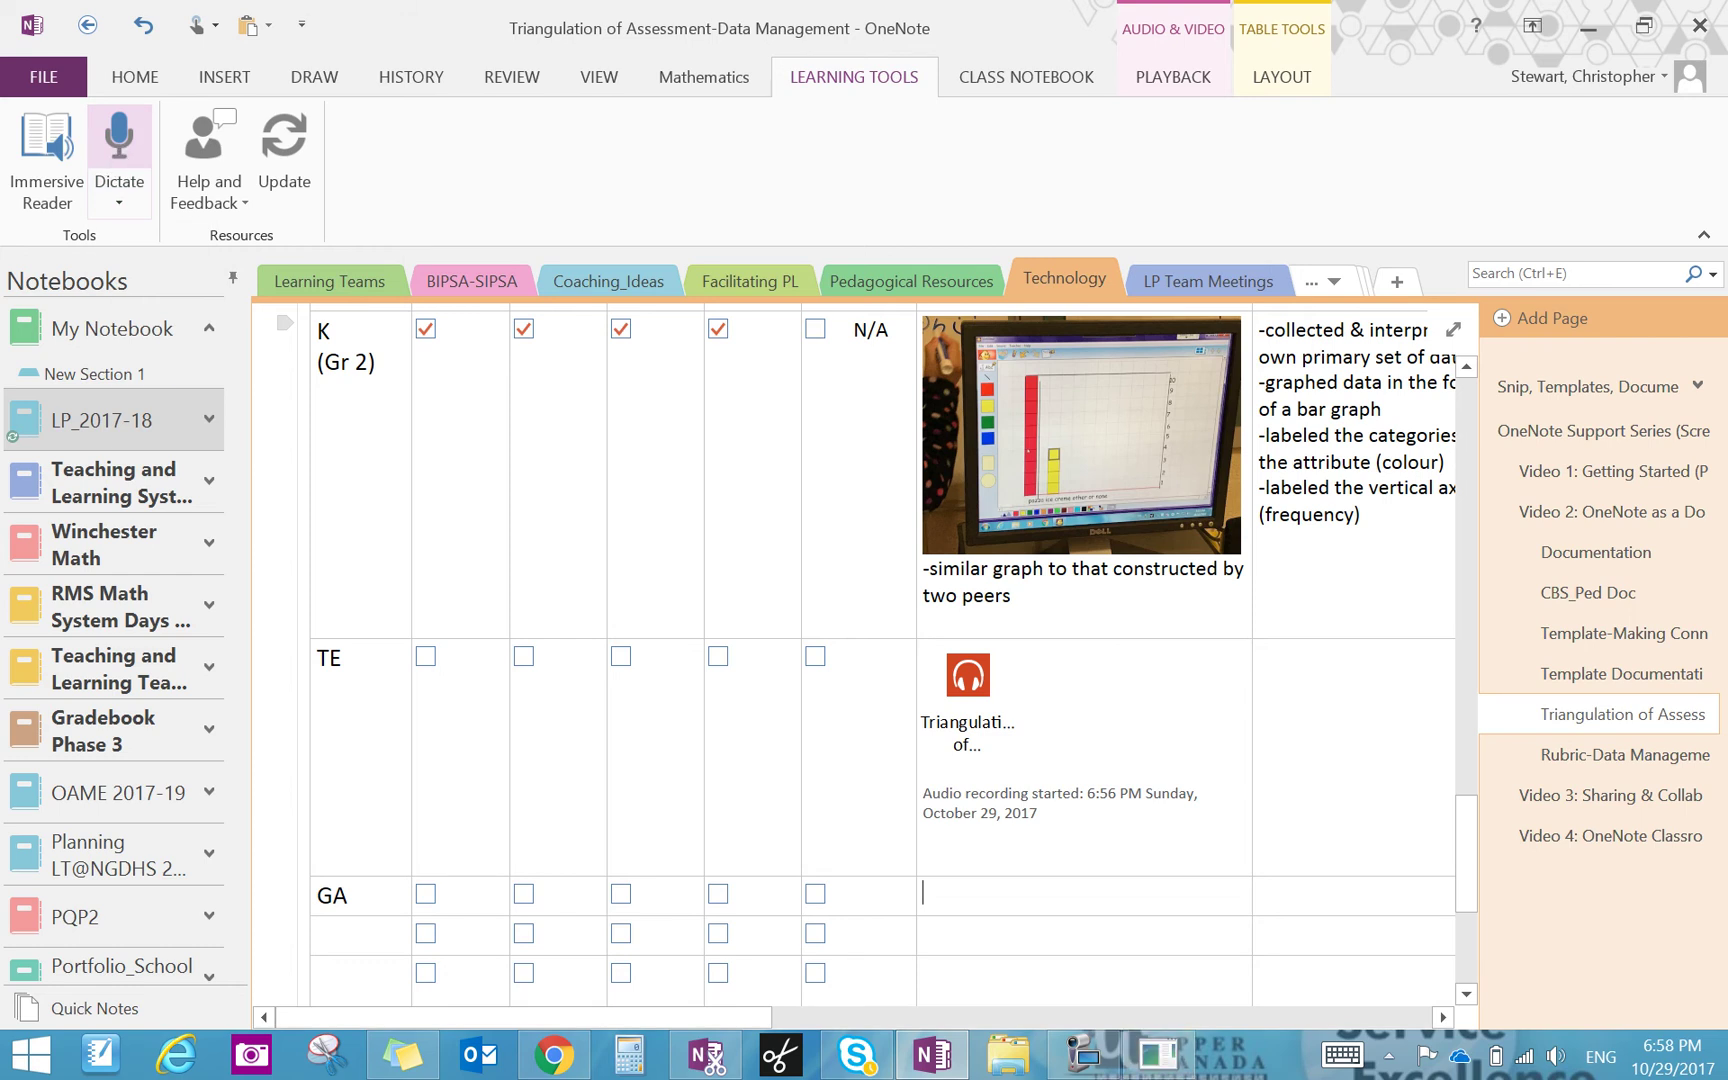
{"action": "left_click", "coordinate": [1157, 1058]}
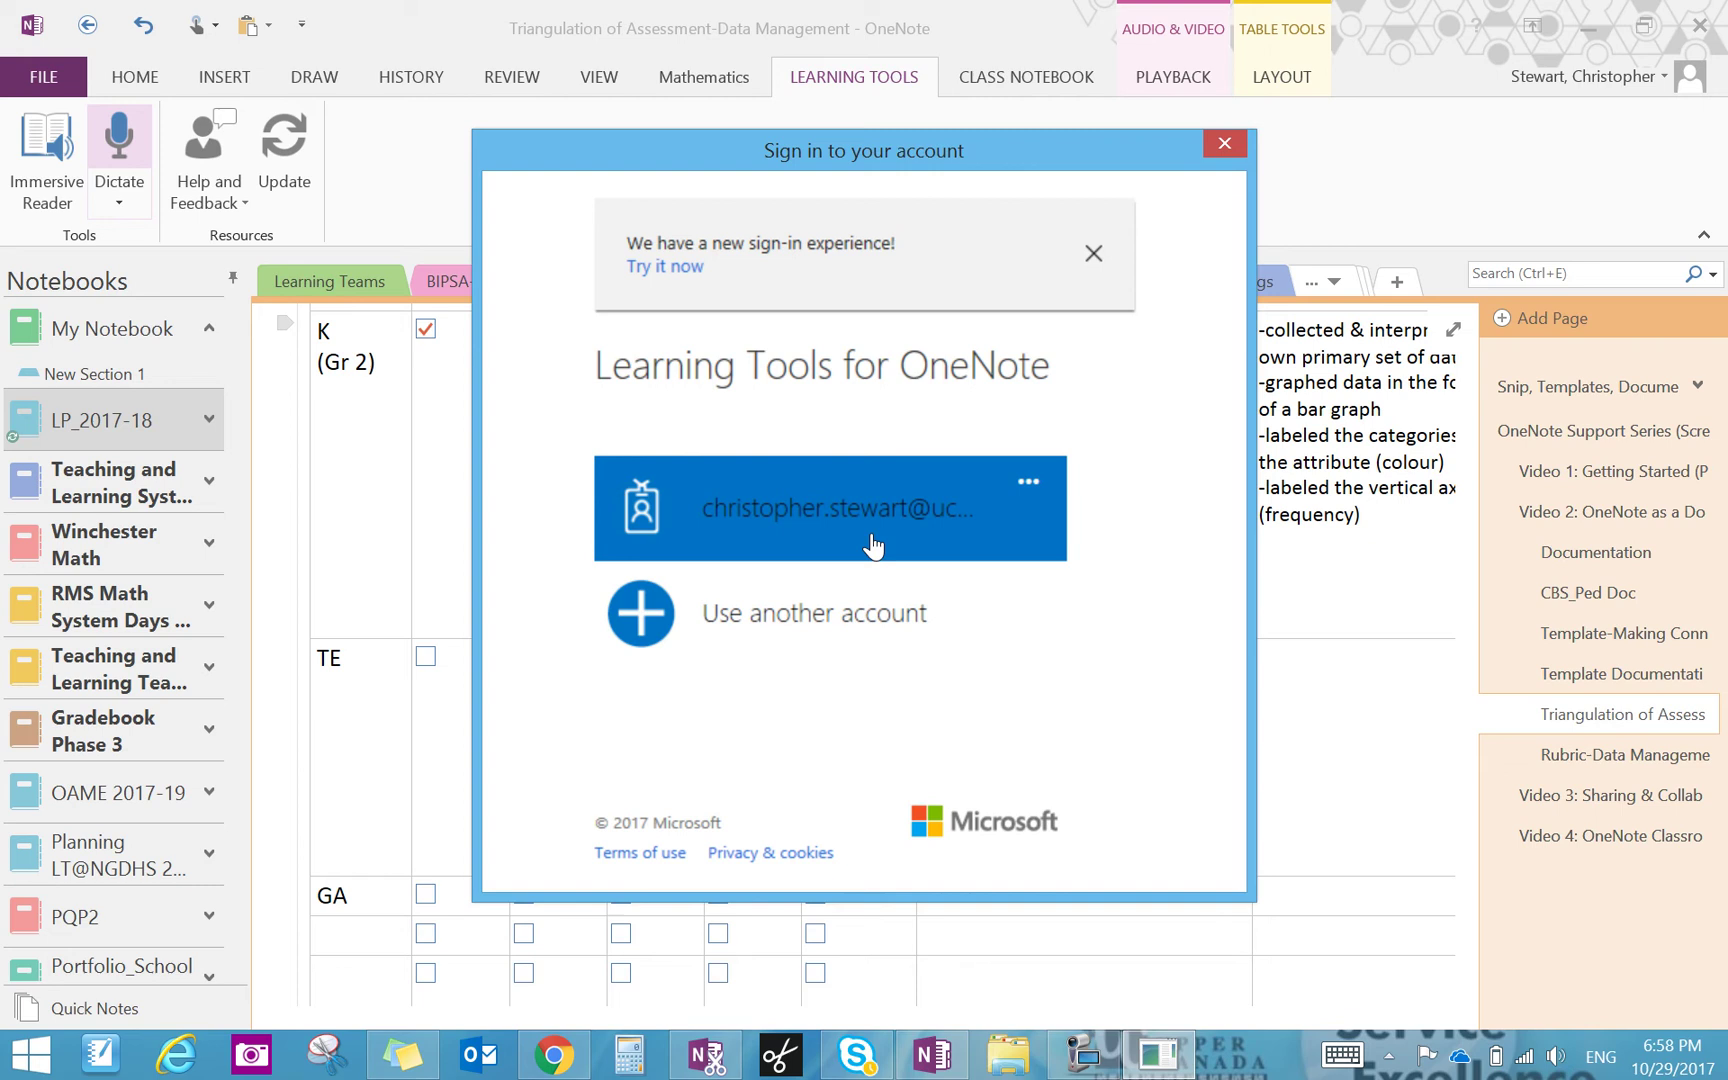
{"action": "left_click", "coordinate": [1224, 143]}
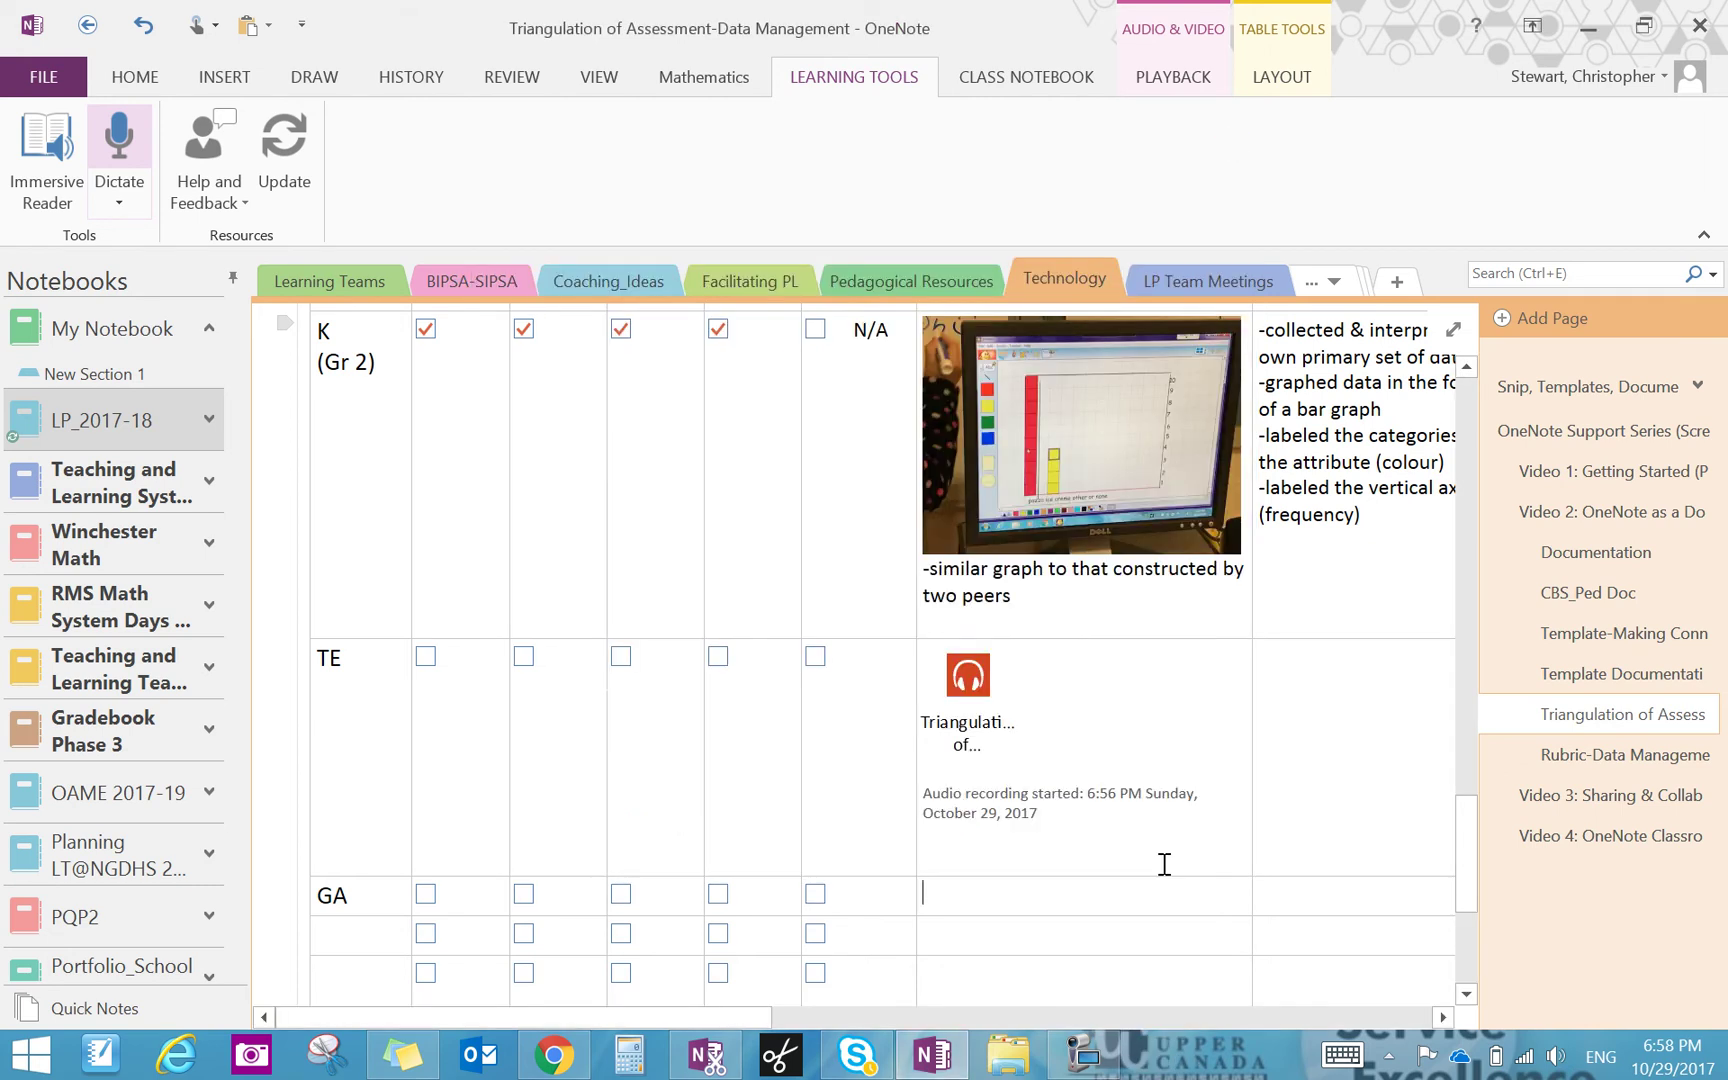
{"action": "left_click", "coordinate": [1000, 625]}
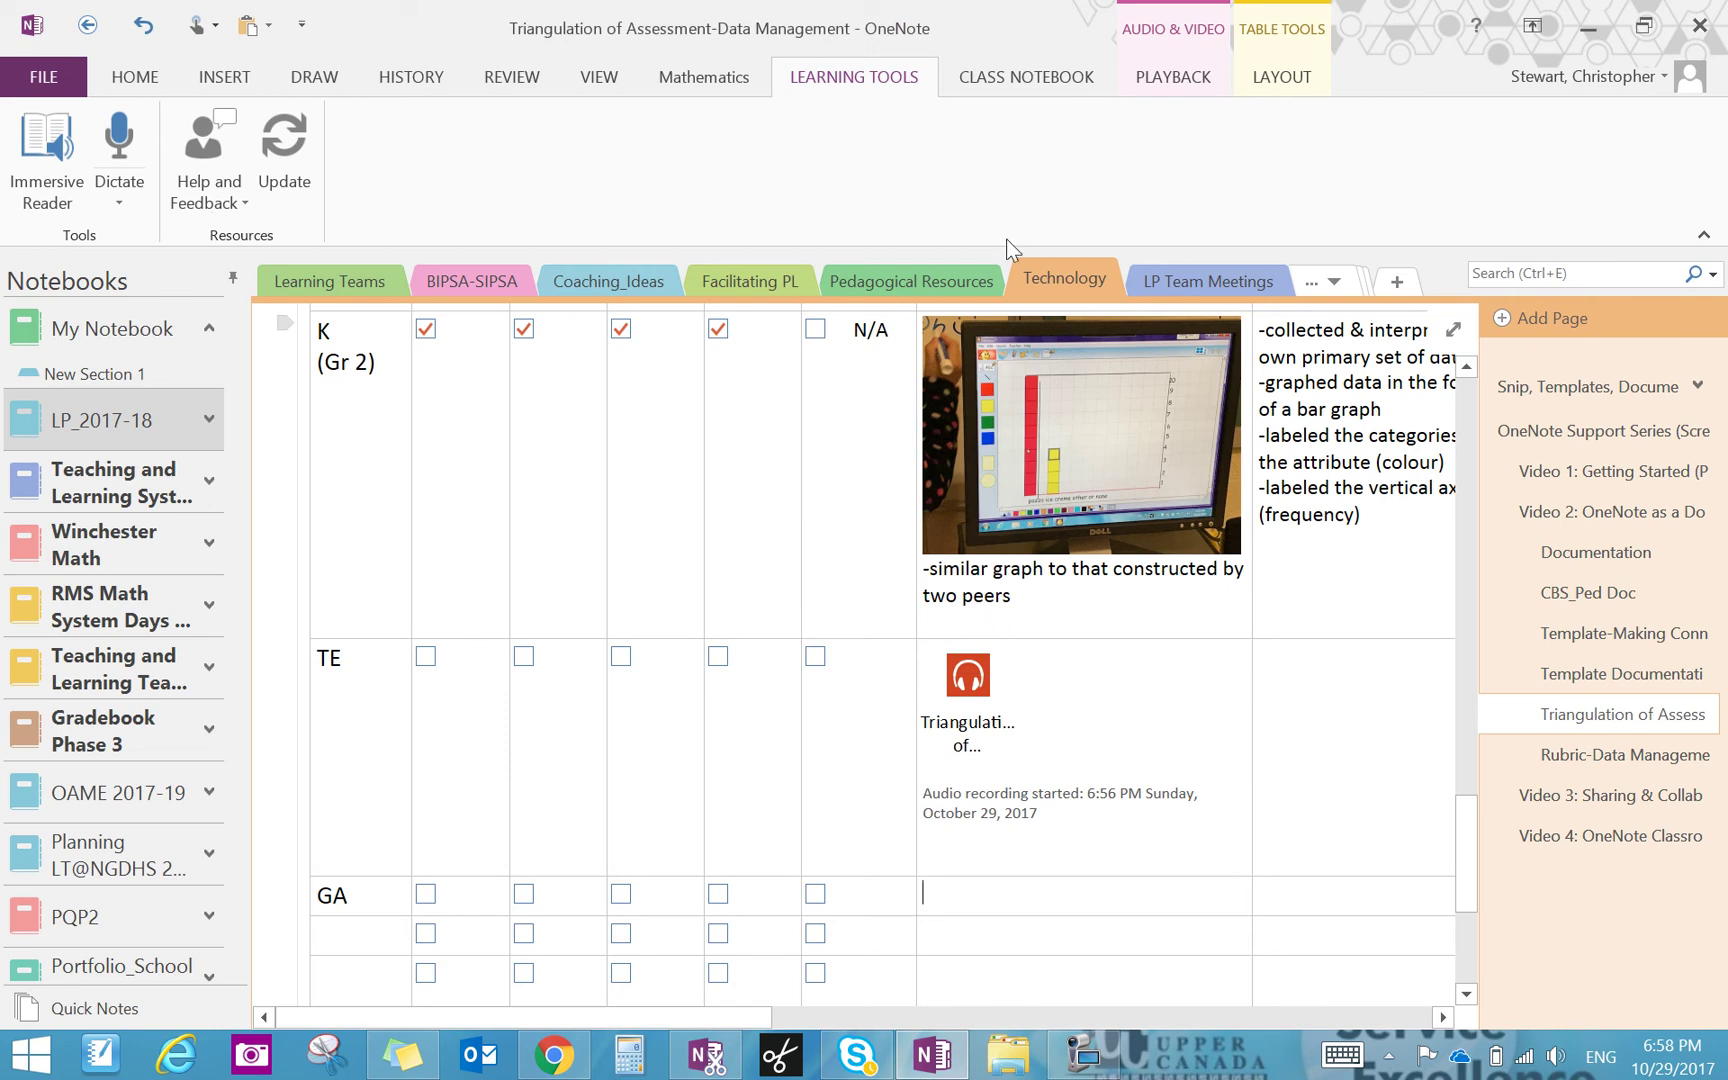
{"action": "left_click", "coordinate": [207, 77]}
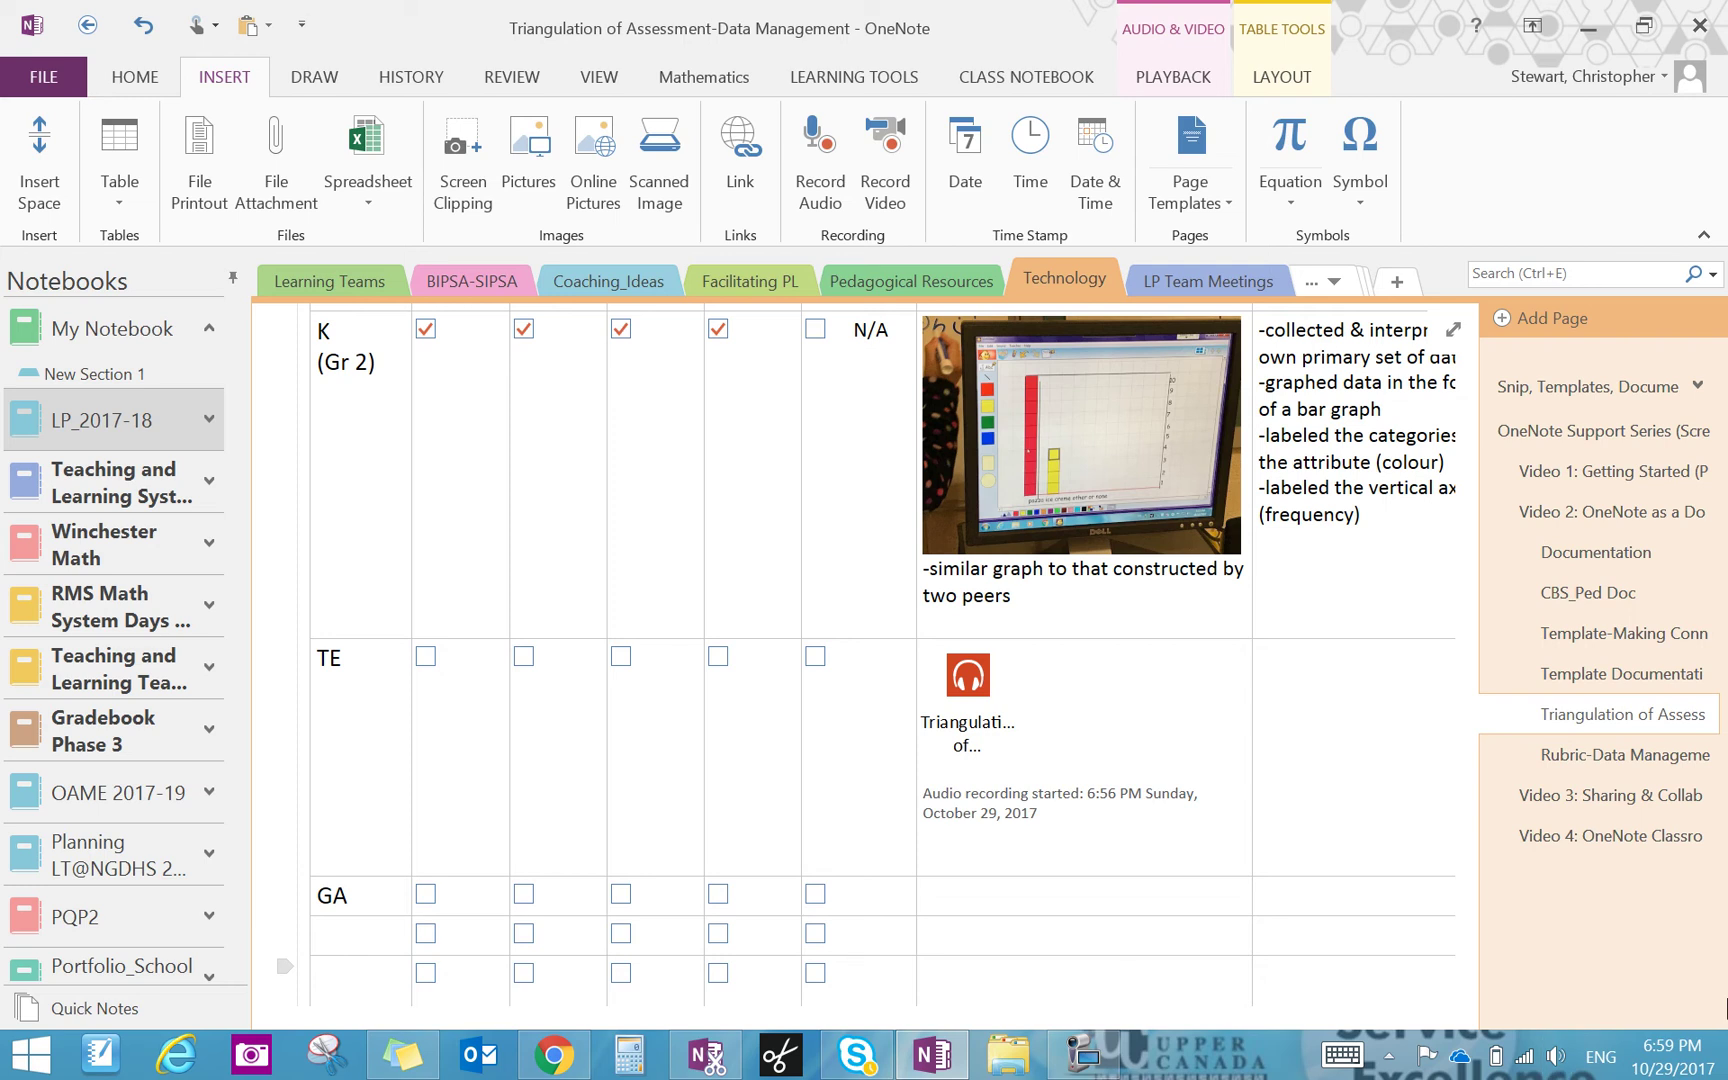
Launch Reflector from the hidden tray icons to mirror the iPhone's screen
{"action": "mouse_move", "coordinate": [1726, 1005]}
{"action": "left_click", "coordinate": [1386, 1058]}
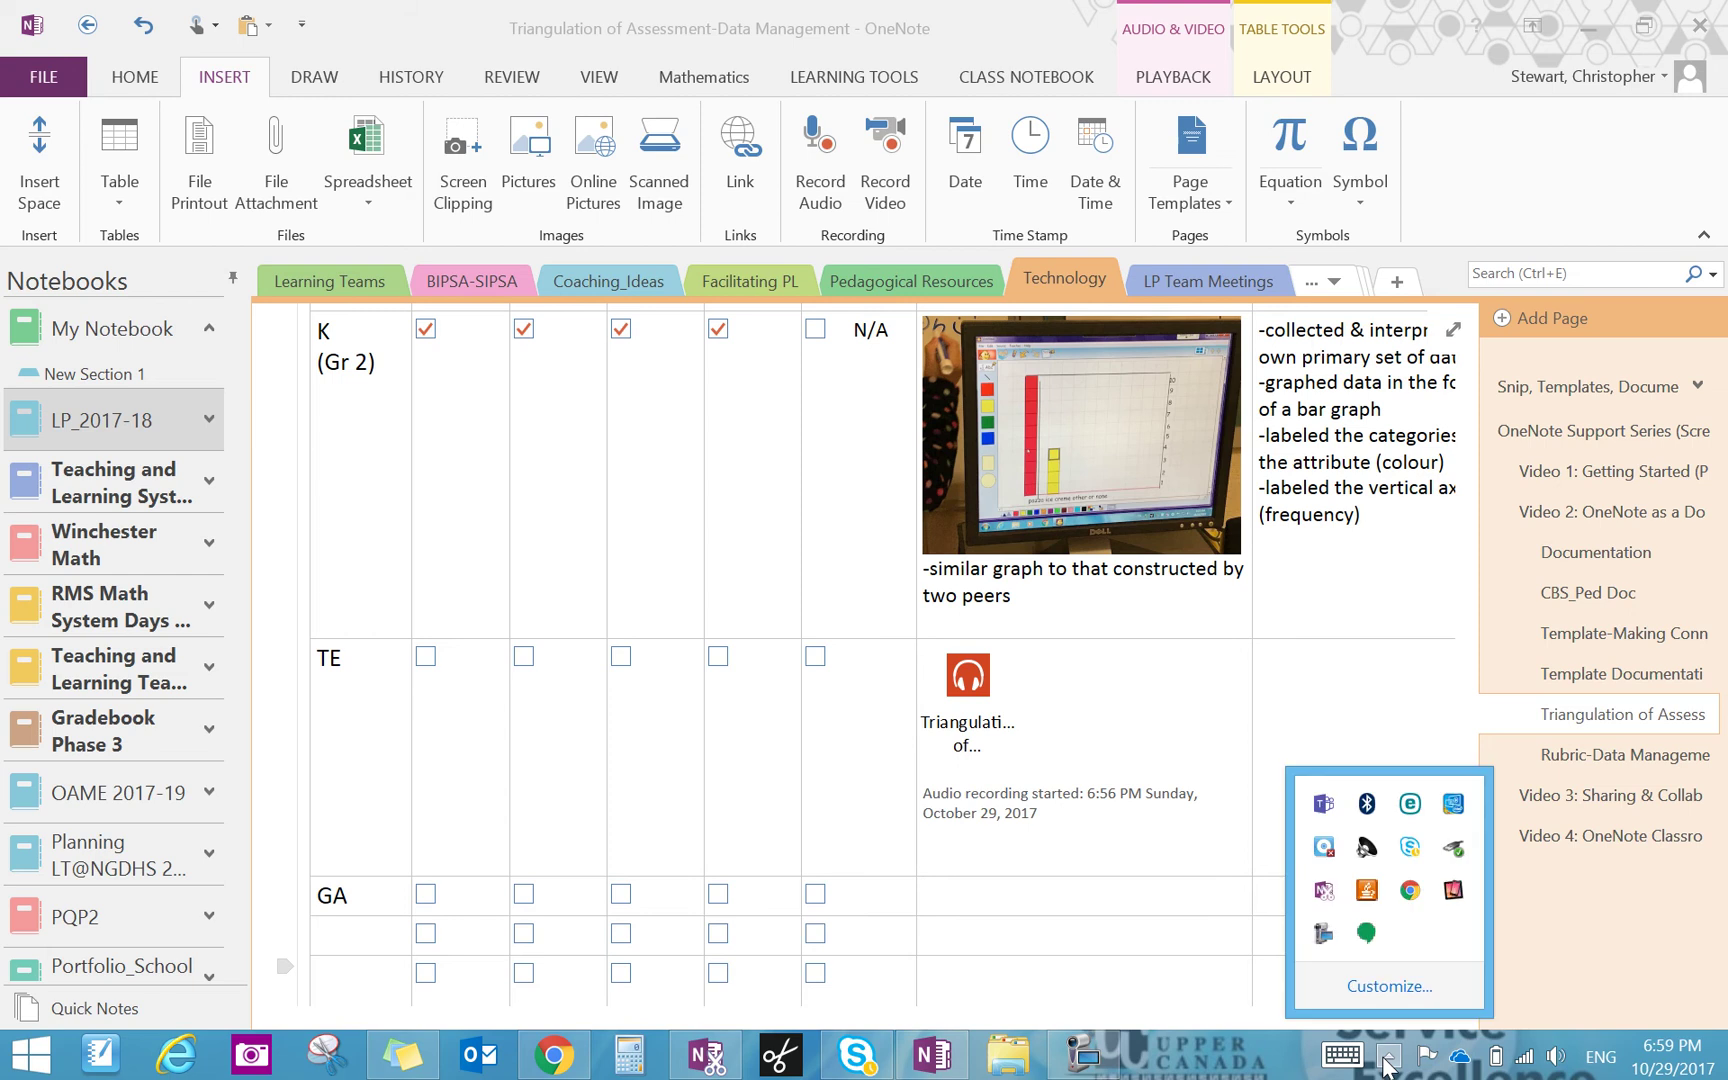
{"action": "left_click", "coordinate": [1455, 888]}
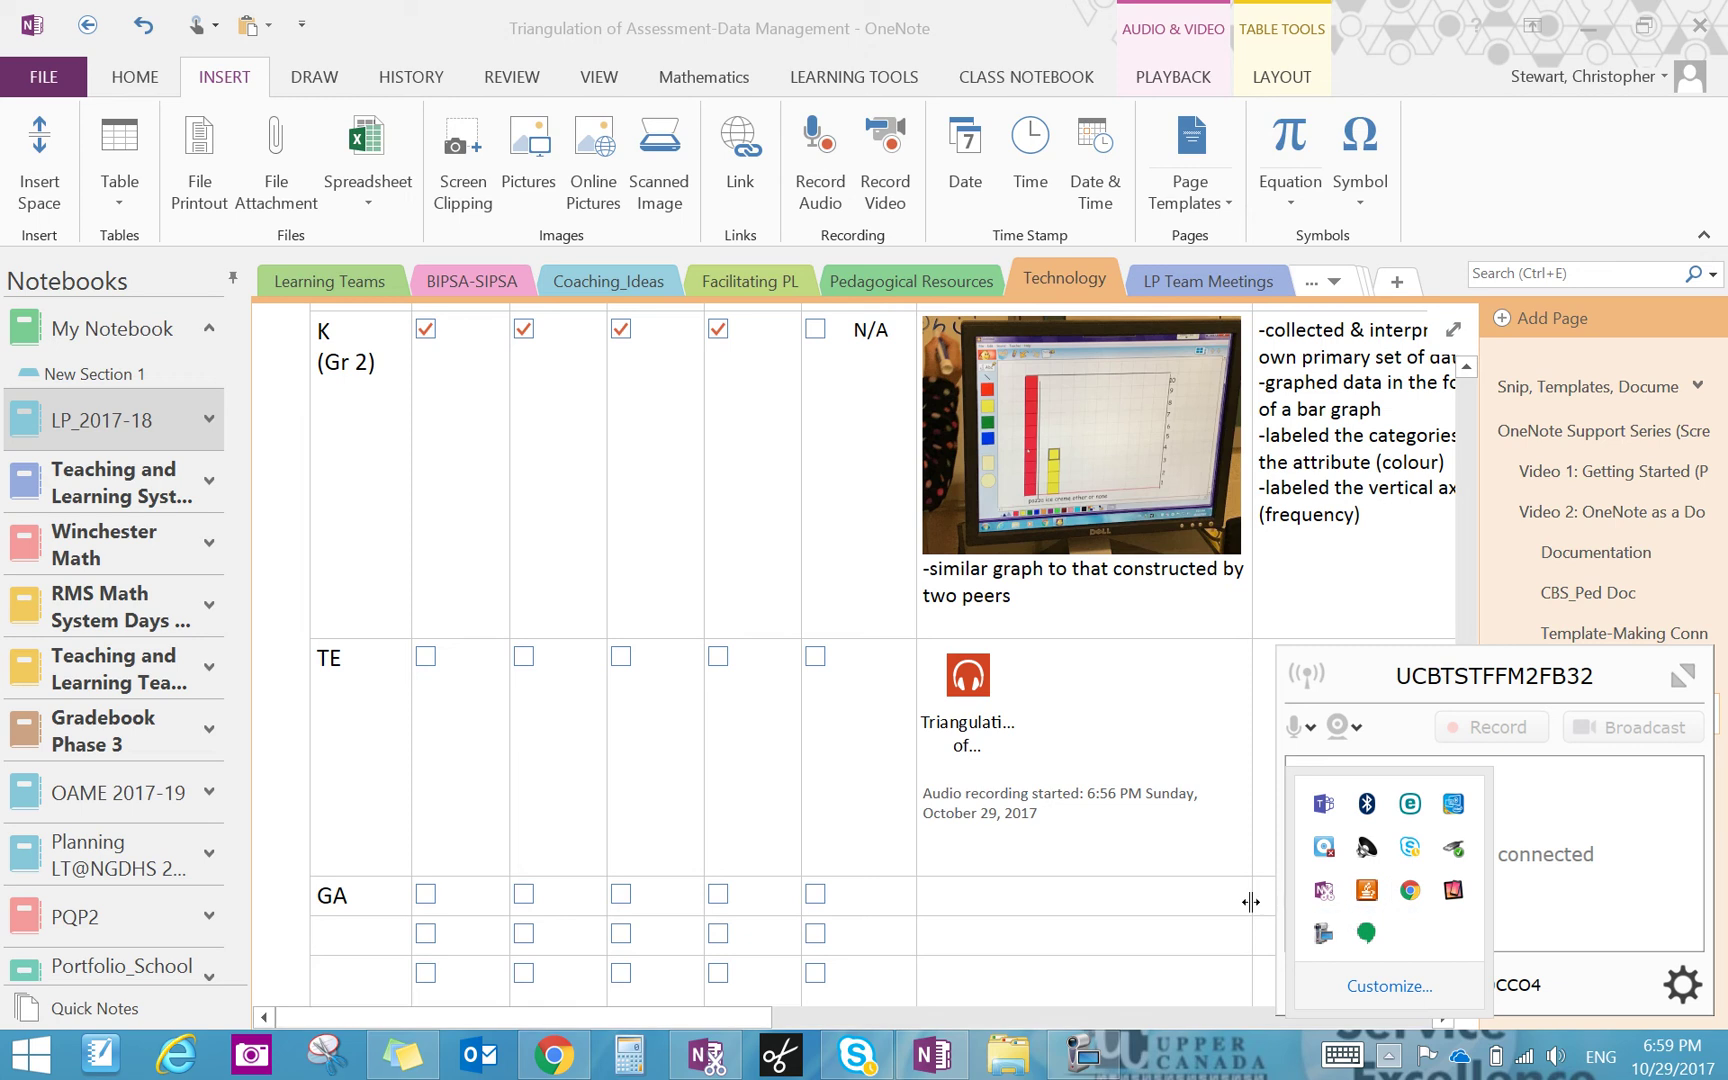
{"action": "left_click", "coordinate": [1250, 902]}
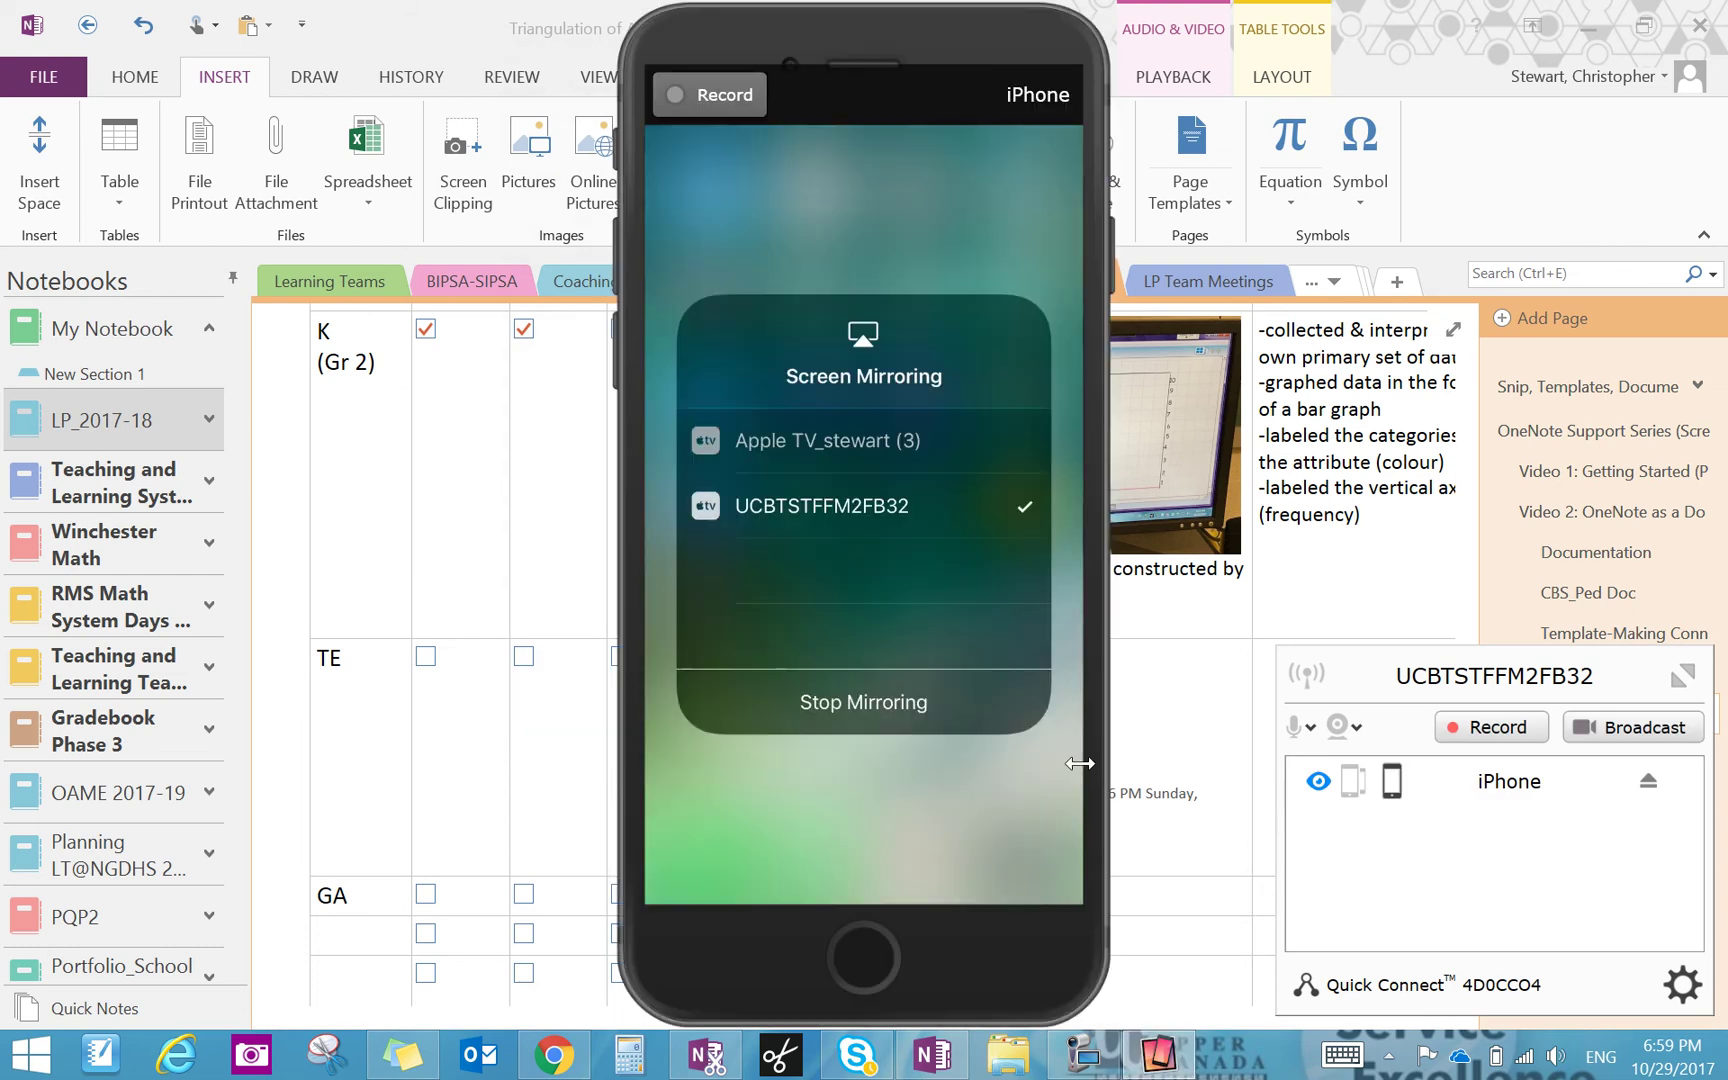
Move the mirrored iPhone window to the right side of the screen
{"action": "left_click_drag", "start_coordinate": [1041, 918], "coordinate": [1548, 919]}
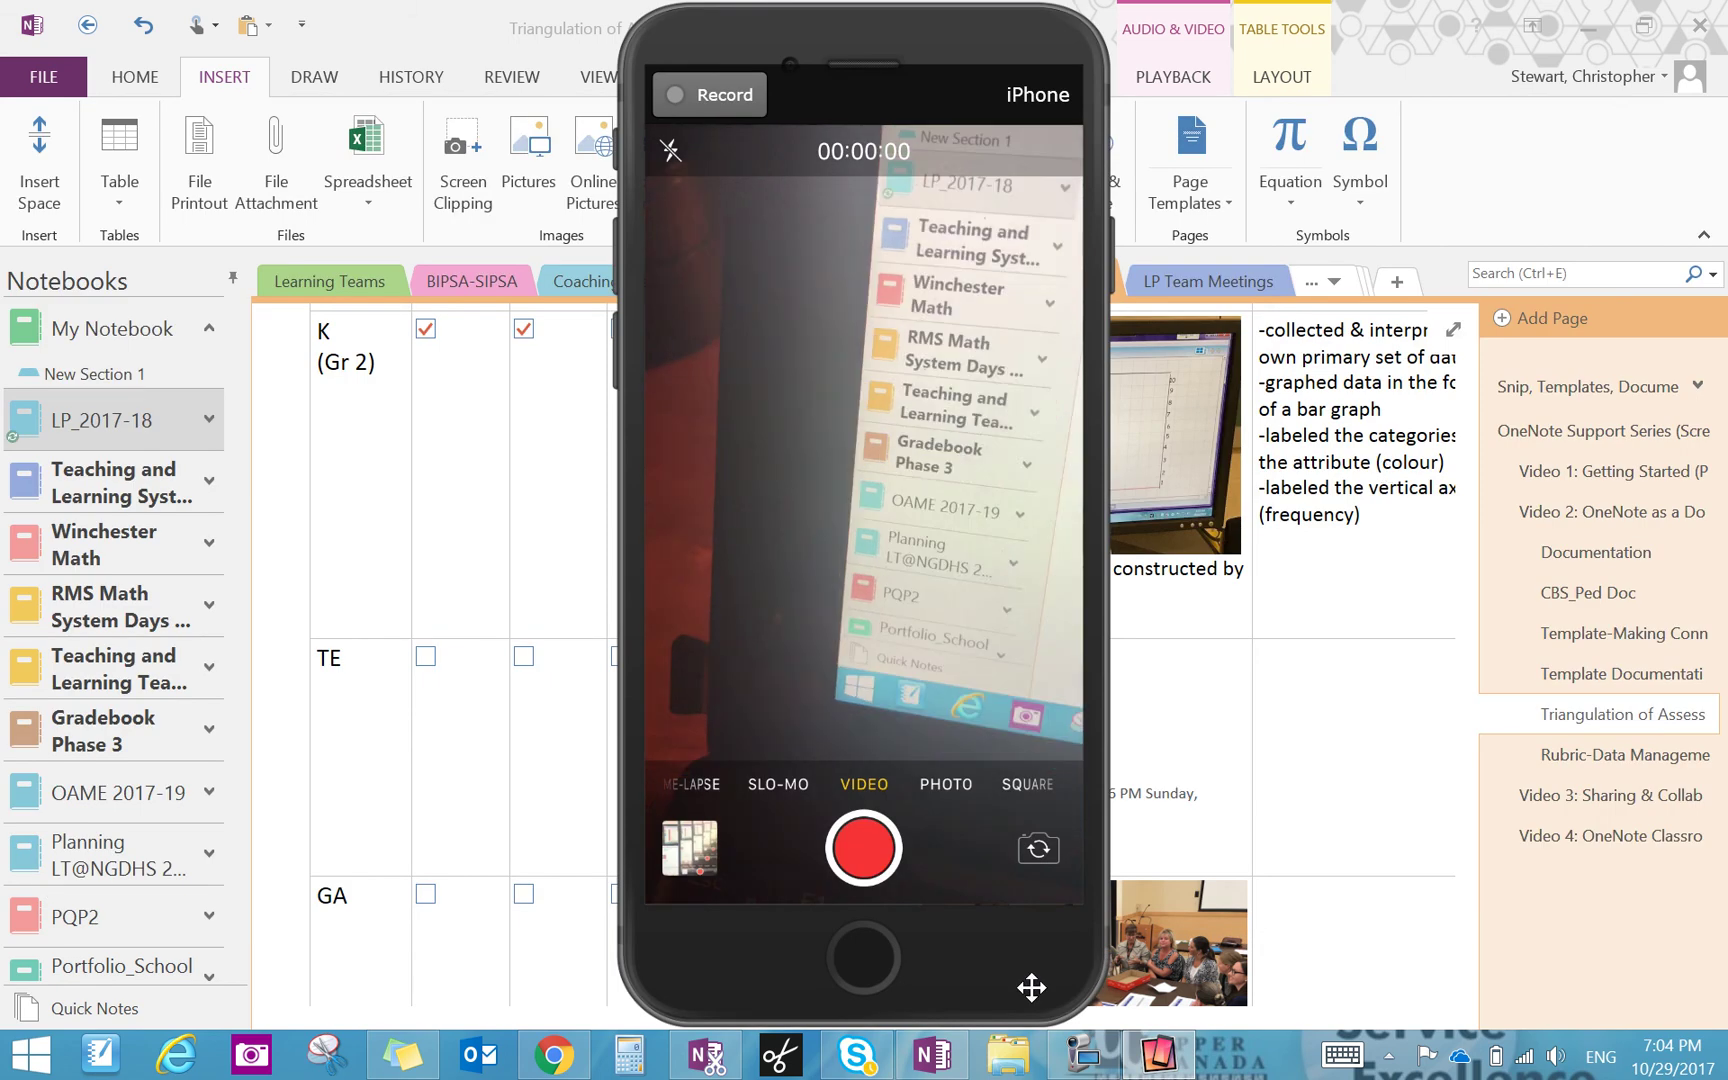
Move the Reflector phone mirror to the right to uncover the OneNote assessment table
{"action": "left_click_drag", "start_coordinate": [1031, 988], "coordinate": [1589, 1014]}
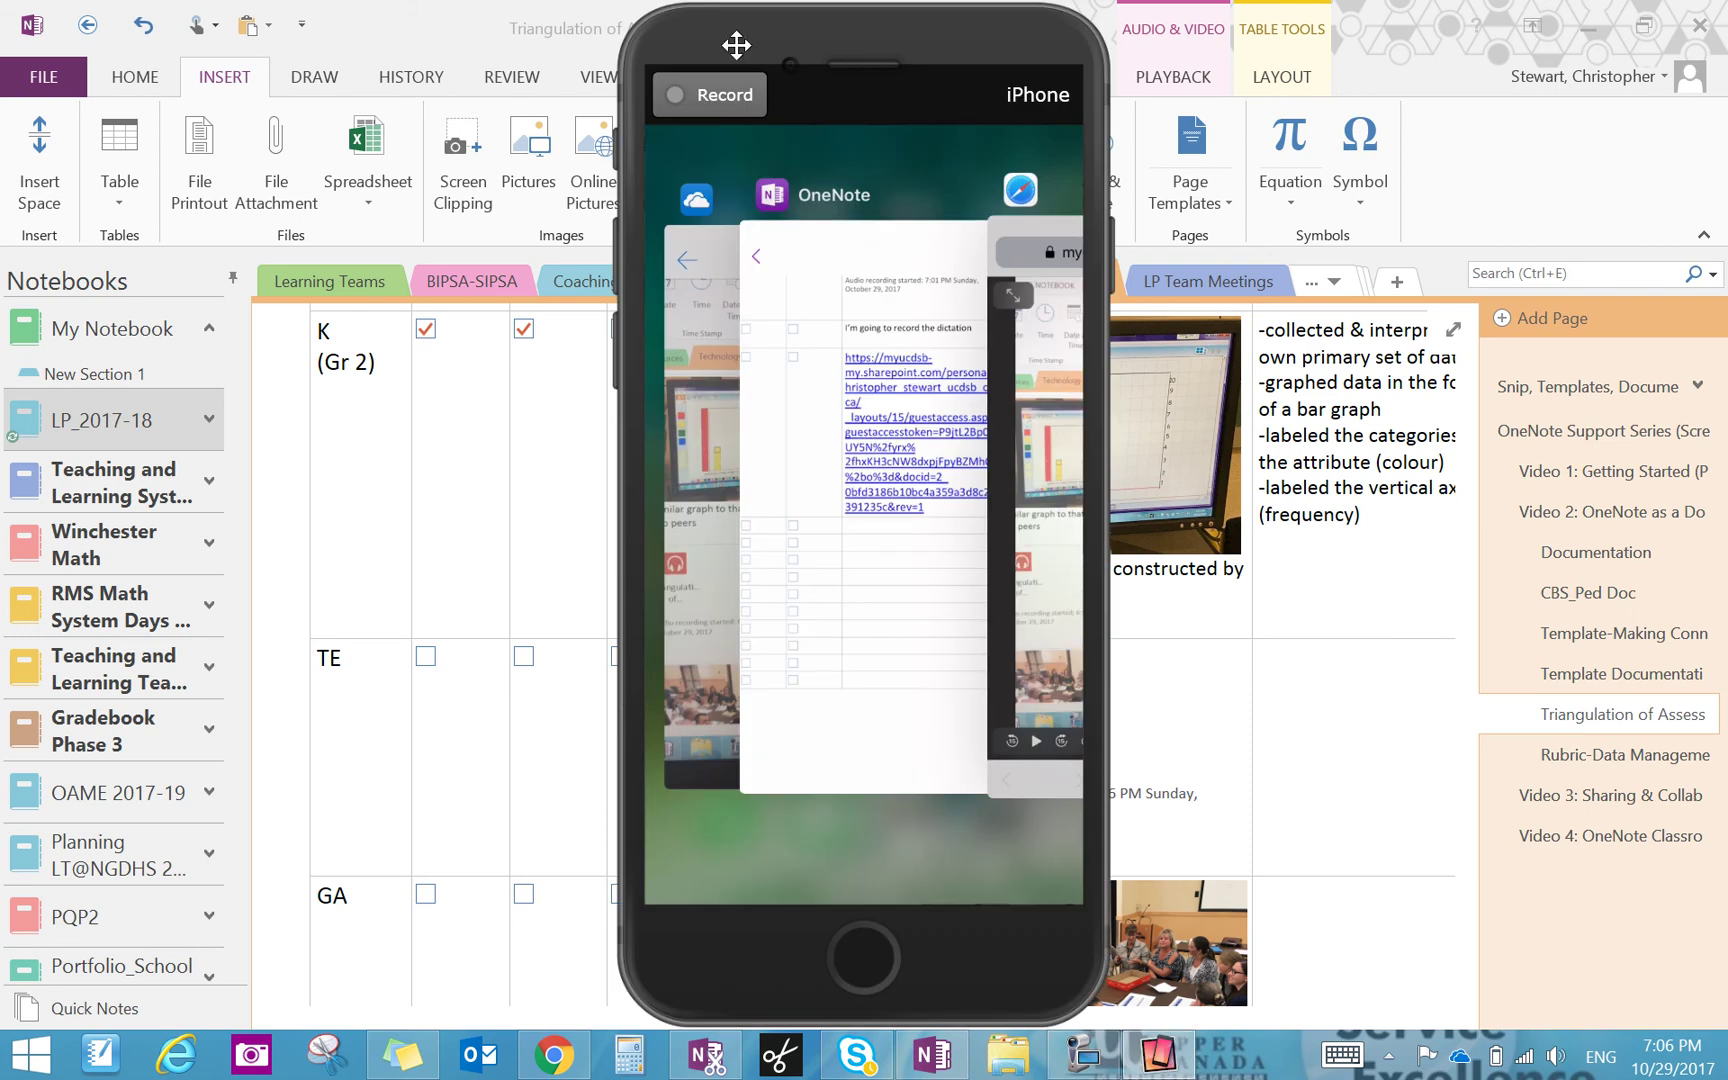
Park the Reflector phone mirror in the bottom-right corner, clear of the OneNote page
{"action": "left_click_drag", "start_coordinate": [733, 46], "coordinate": [1347, 744]}
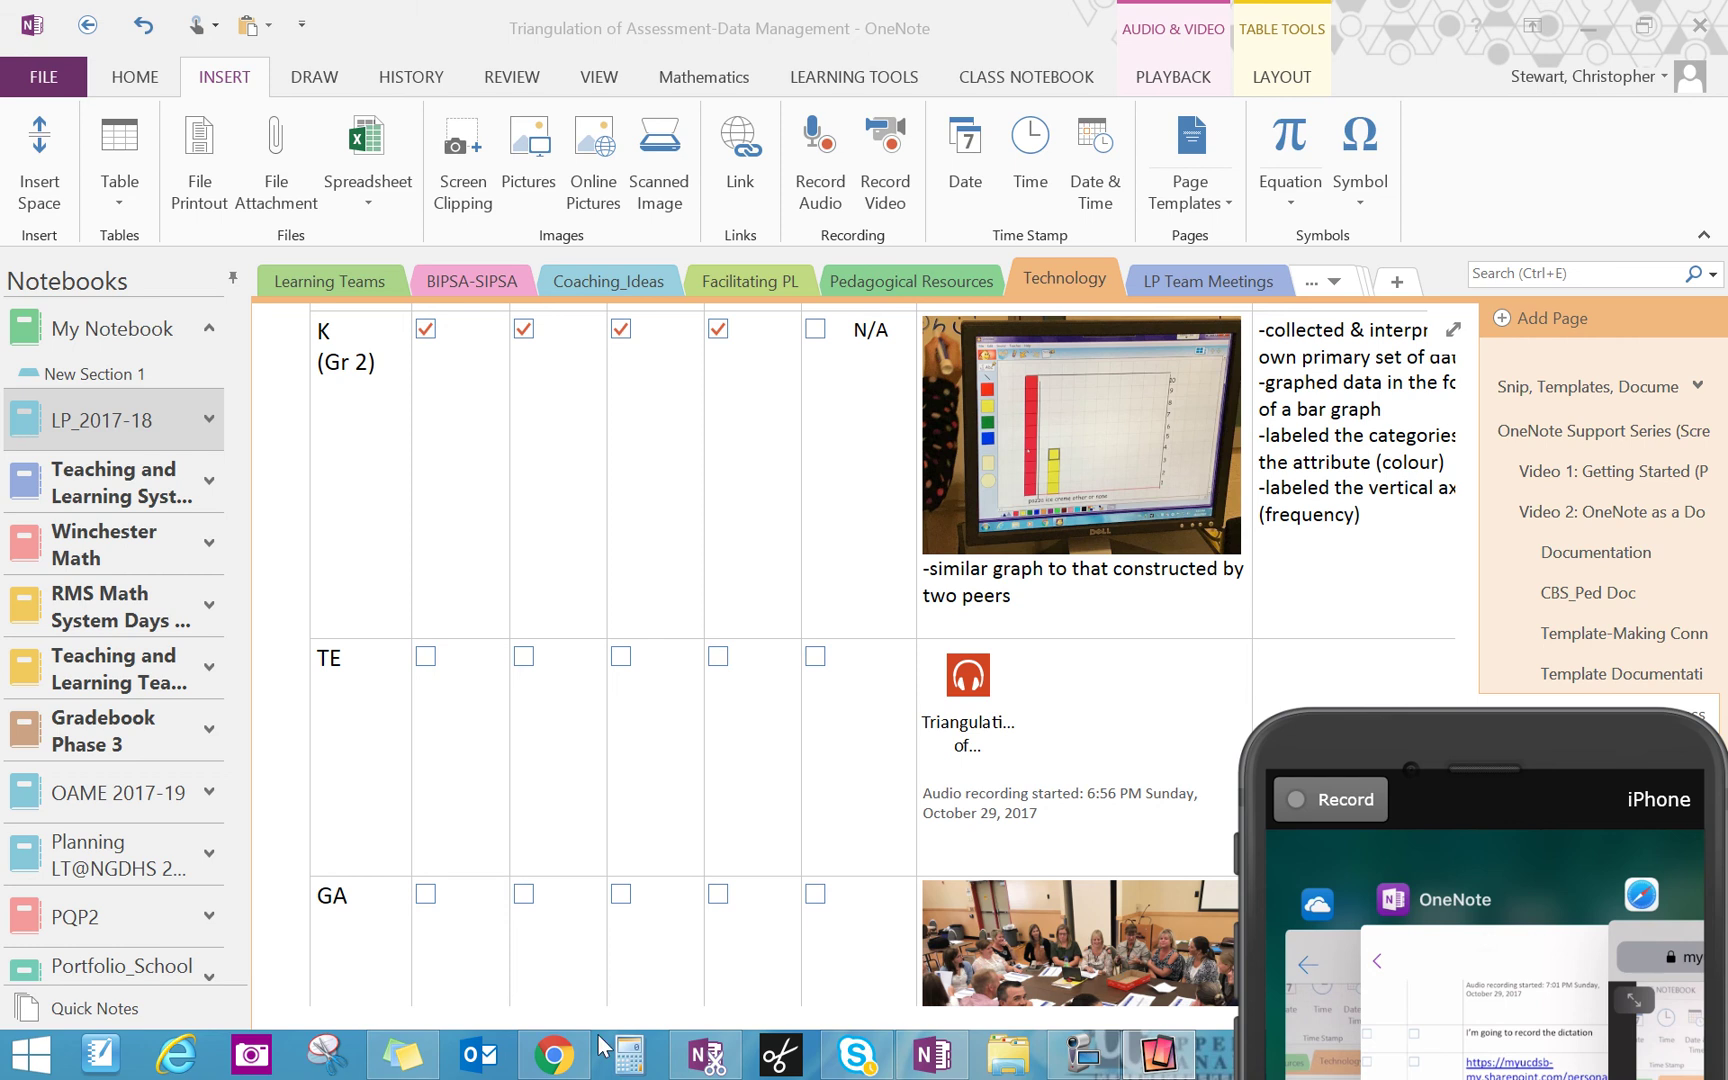
Bring up the flipmypd.weebly.com page, highlight the Q & A lines, and scroll to the suggestions form
{"action": "left_click", "coordinate": [540, 1060]}
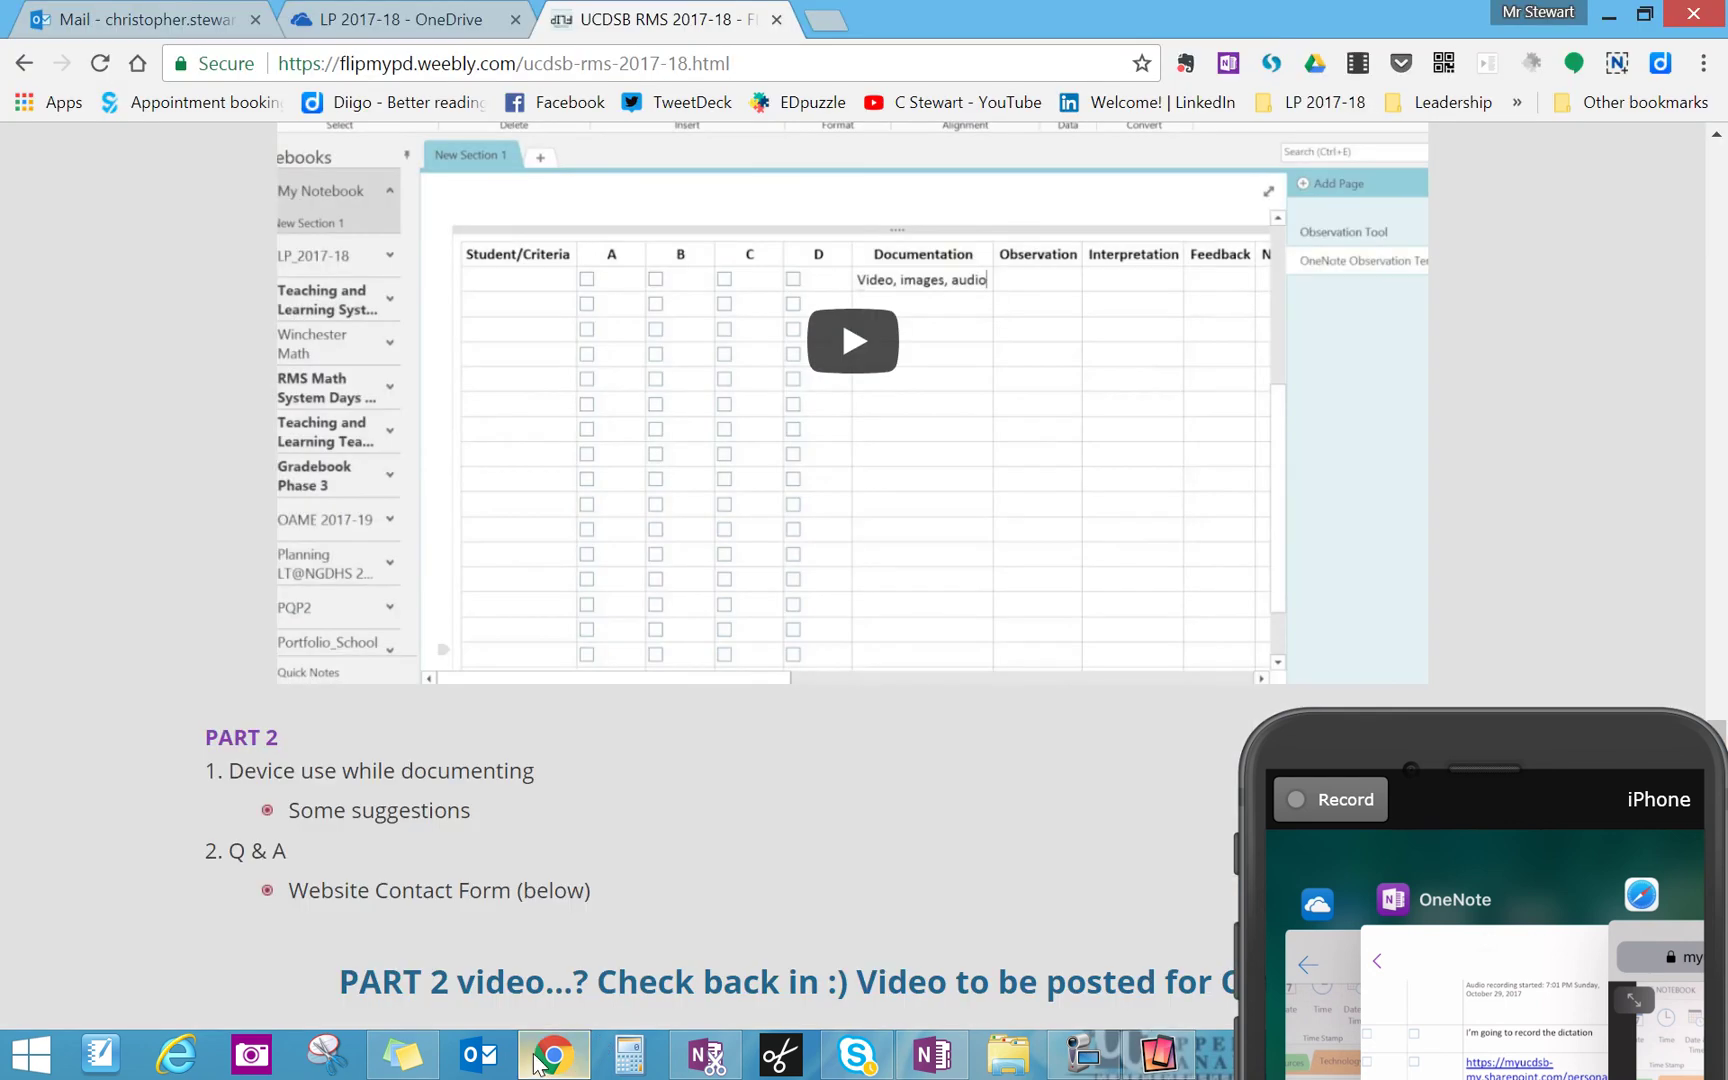
{"action": "left_click_drag", "start_coordinate": [585, 890], "coordinate": [232, 868]}
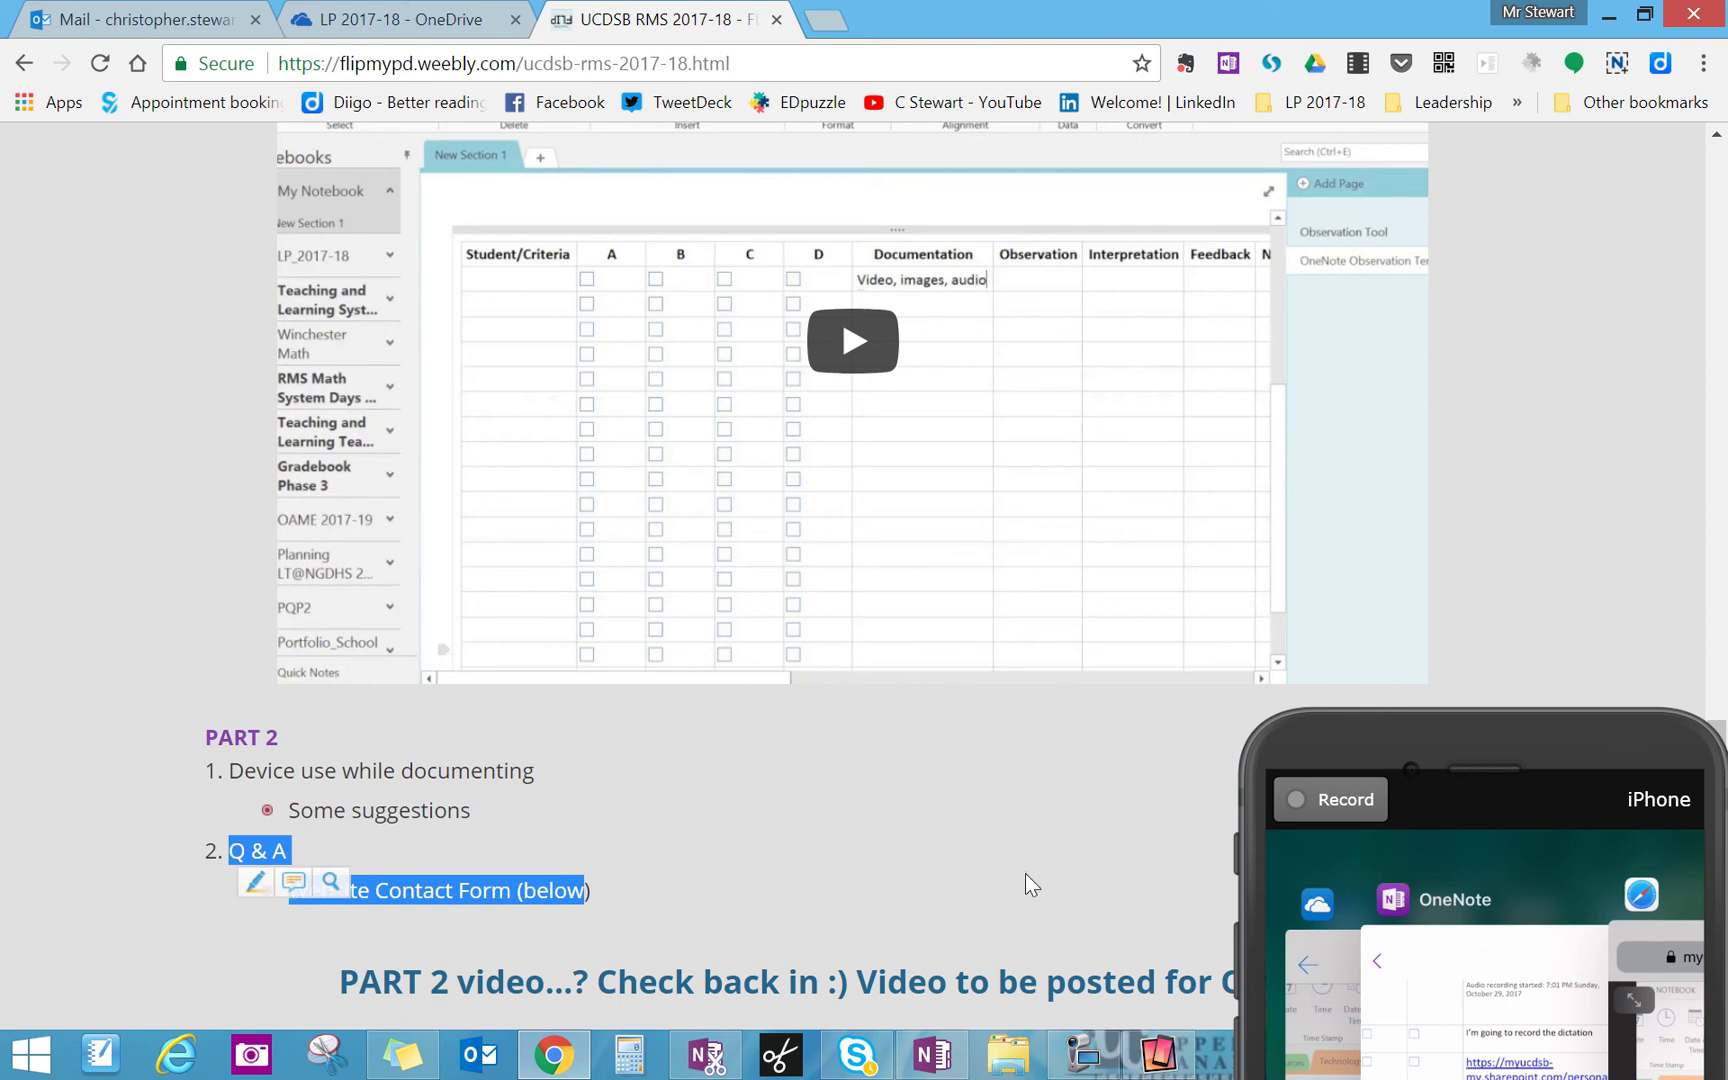
{"action": "scroll", "coordinate": [1011, 837], "scroll_direction": "down", "scroll_amount": 8}
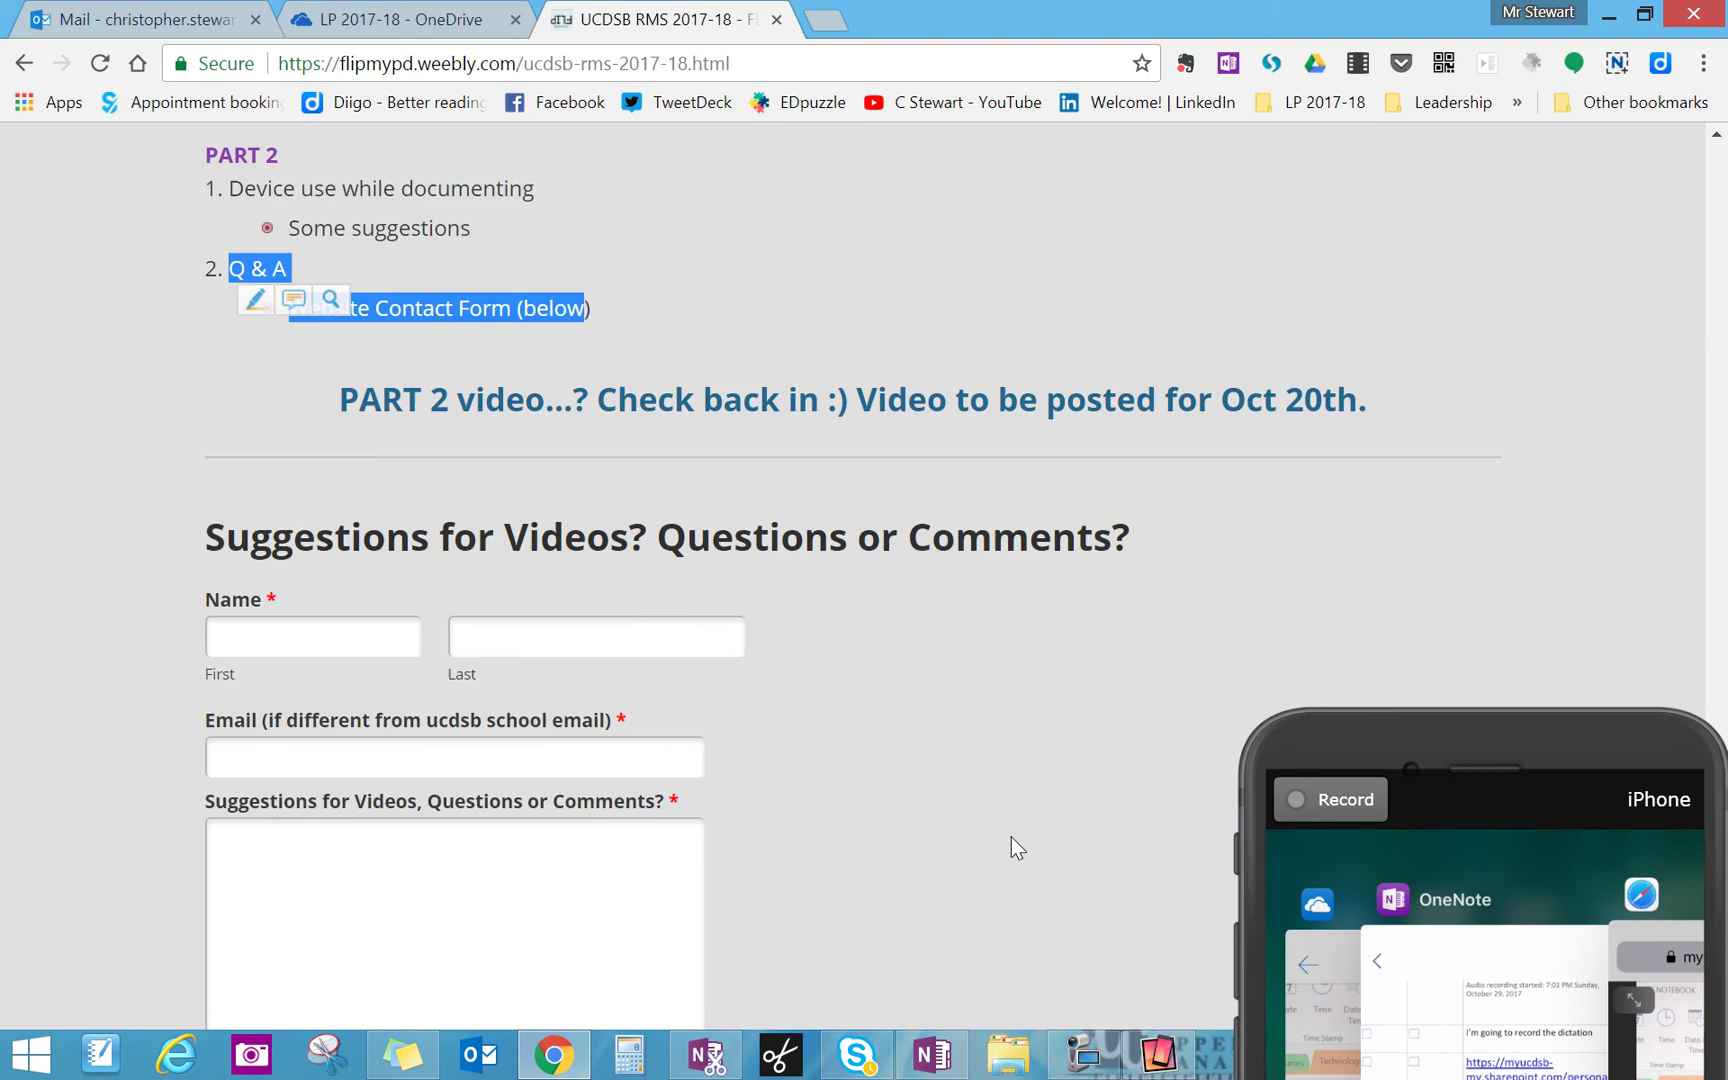